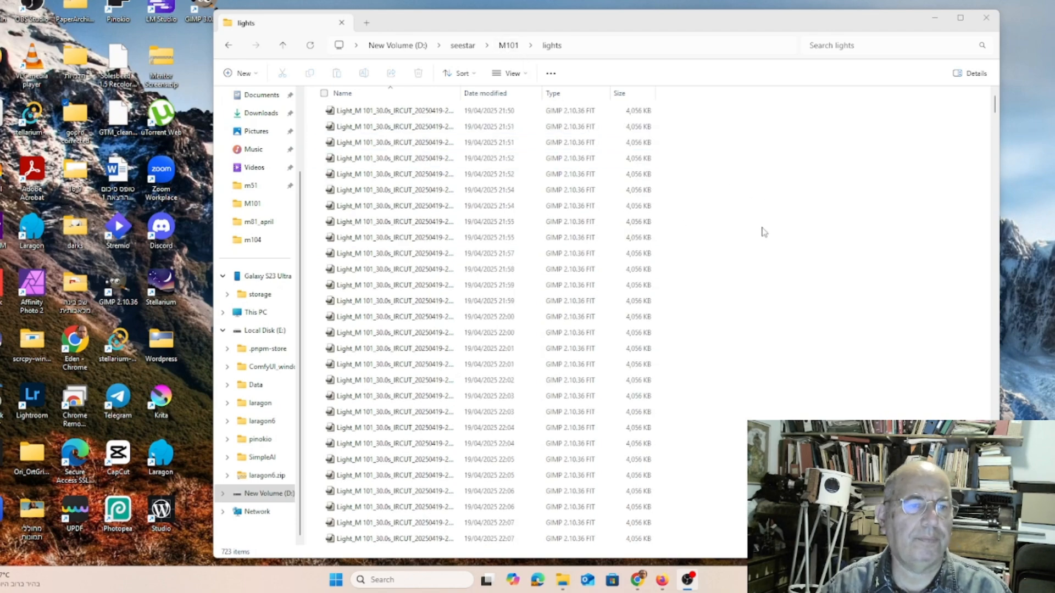
Look through the M101 light frames in the lights folder, and switch to Siril
scroll(716, 233, "down", 2)
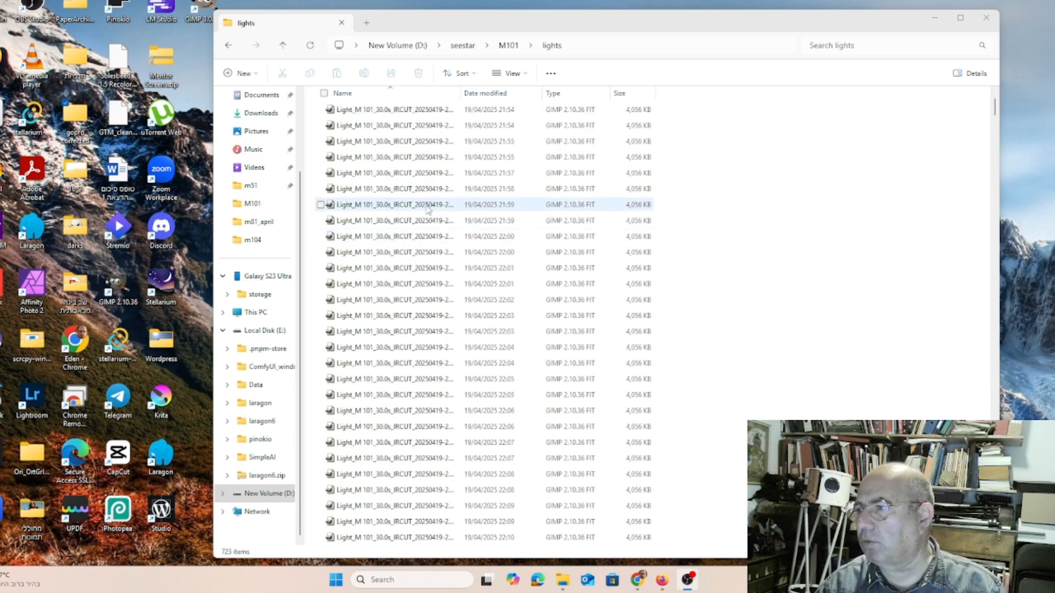
scroll(406, 217, "down", 2)
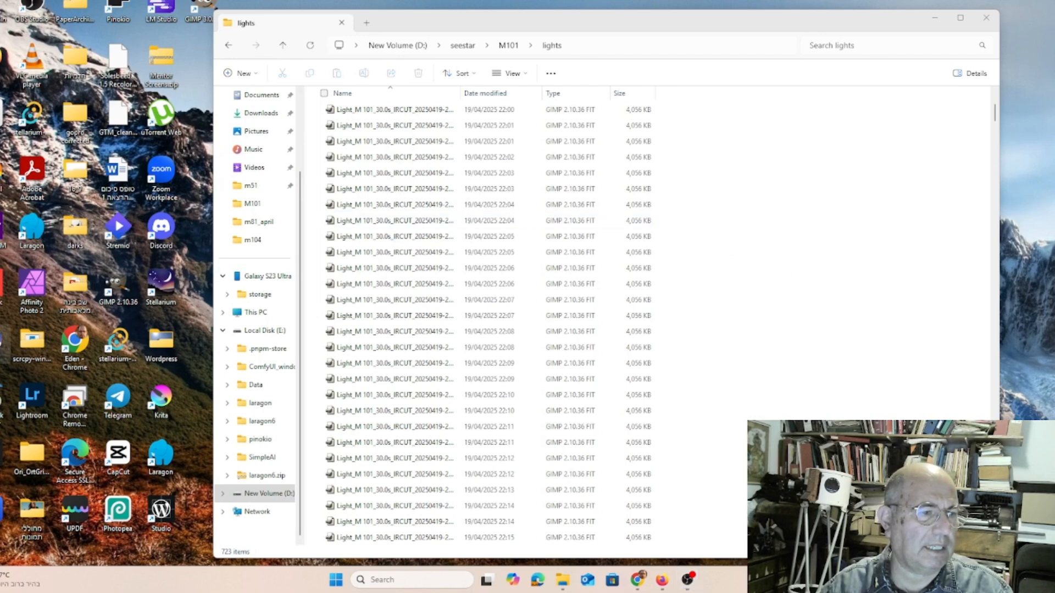
double_click(2, 342)
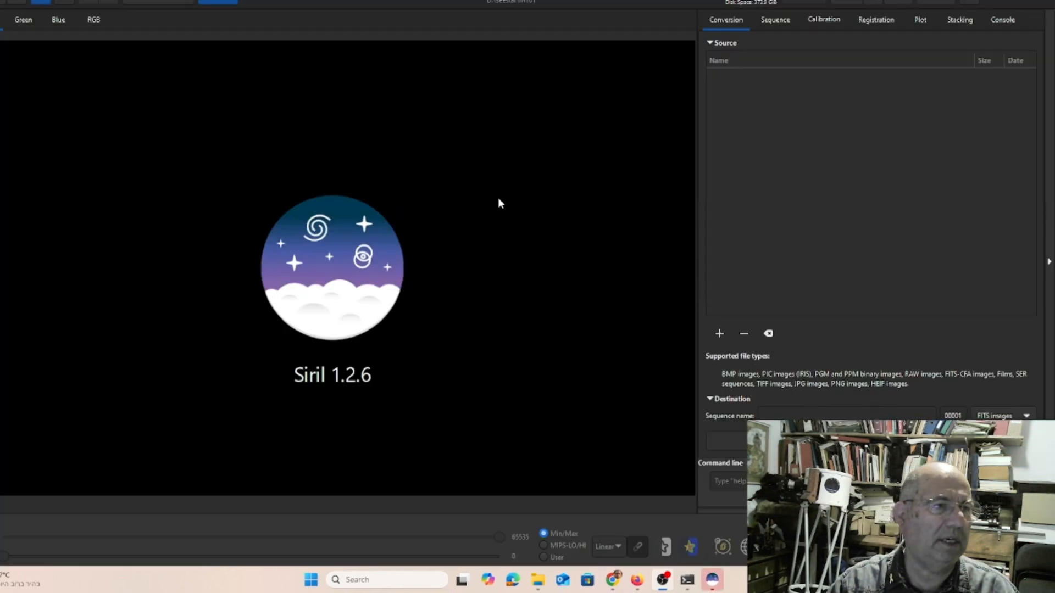
Set the working directory to the M101 folder inside seestar
left_click(42, 2)
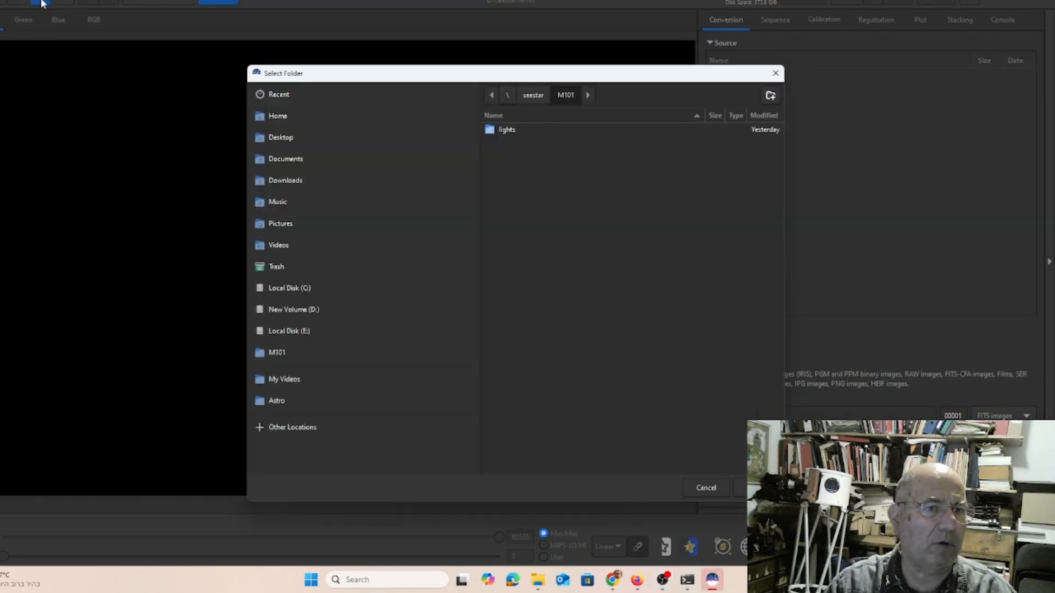
left_click(533, 96)
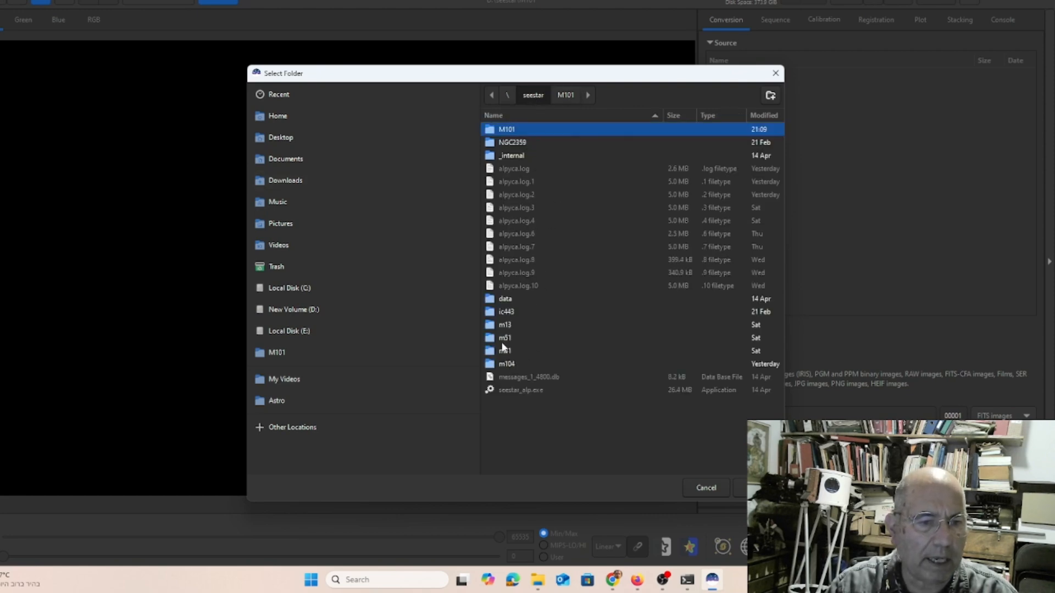
double_click(495, 129)
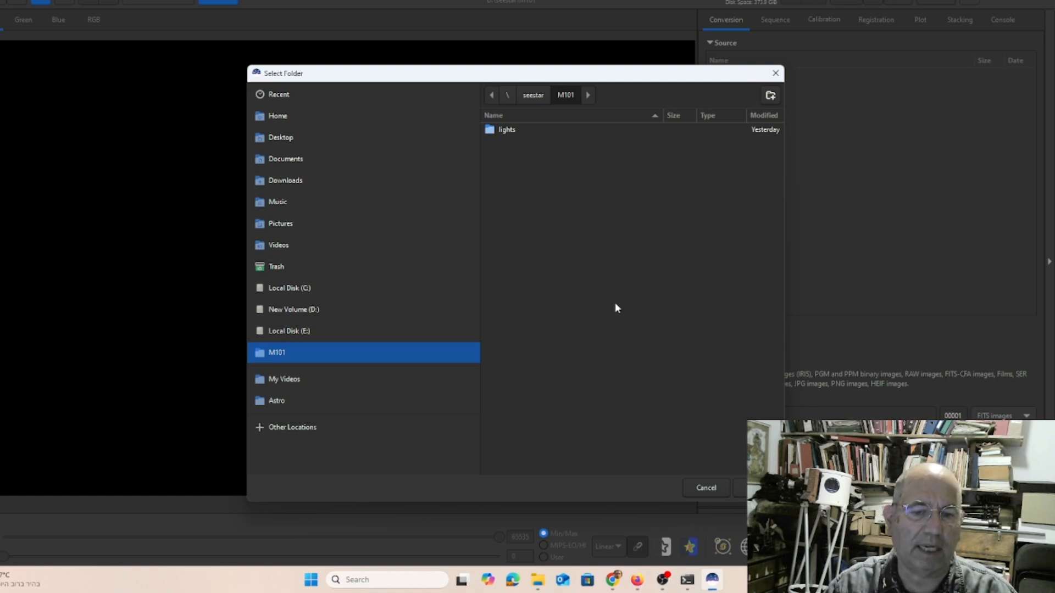
left_click(757, 488)
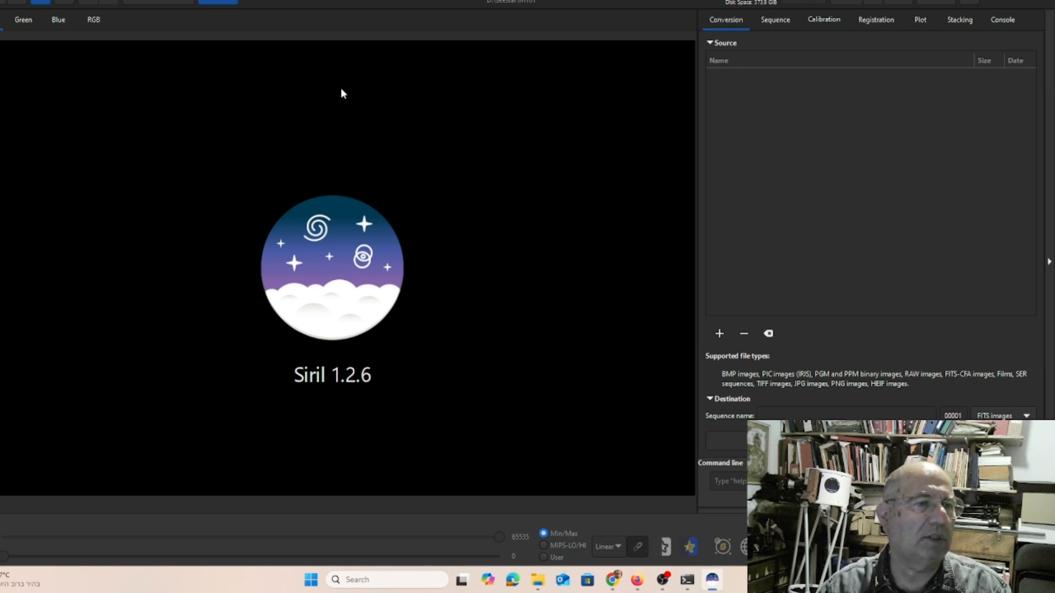
Run the Seestar_Preprocessing script on the M101 light frames
left_click(227, 3)
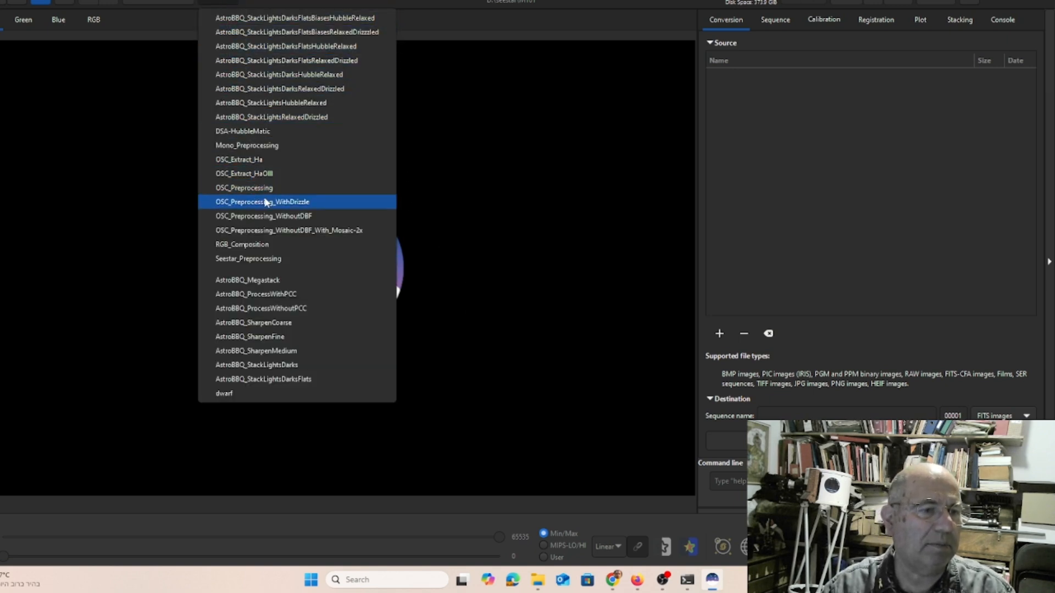
left_click(275, 260)
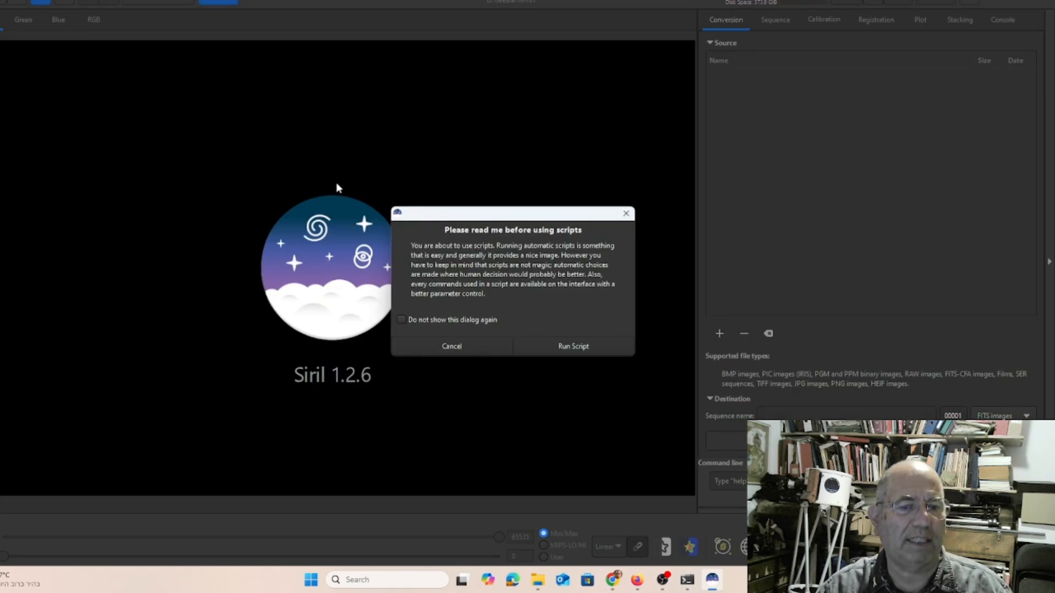
left_click(570, 347)
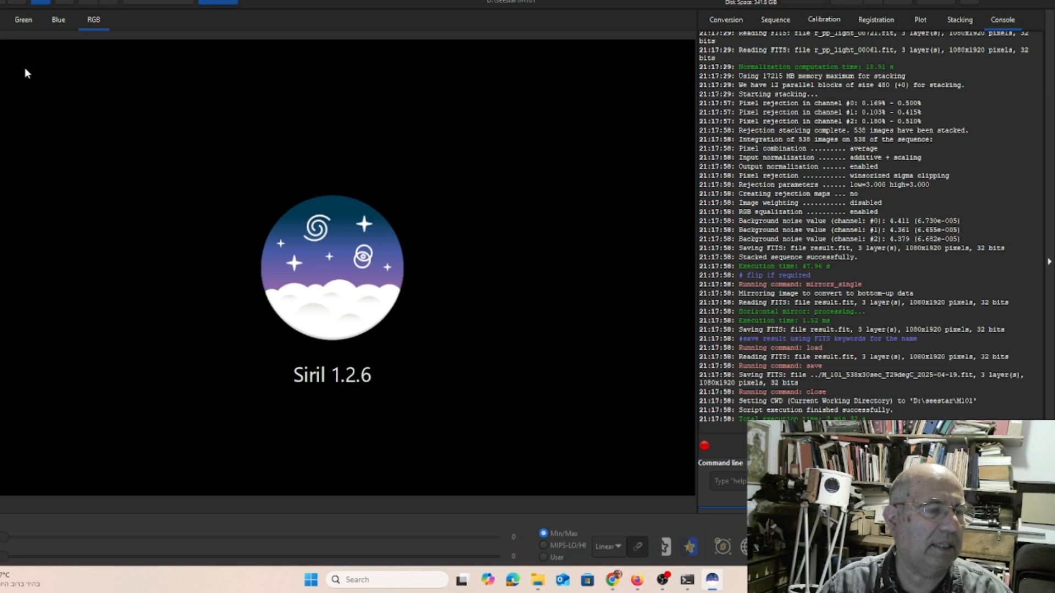
Open the stacked image M_101_538x30sec_T29degC_2025-04-19.fit and set its display mode to AutoStretch
left_click(1, 2)
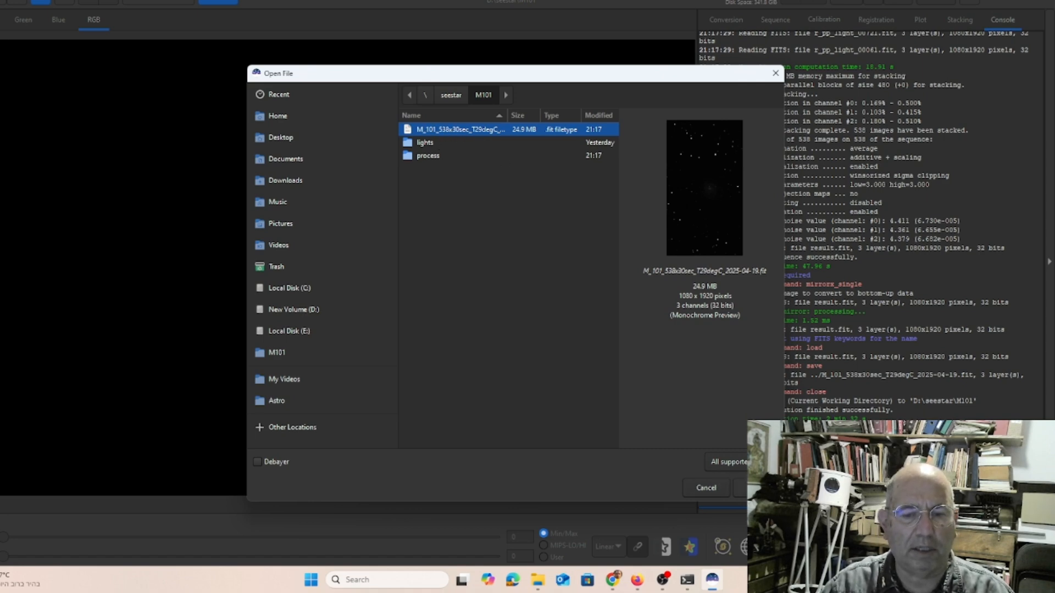
left_click(759, 488)
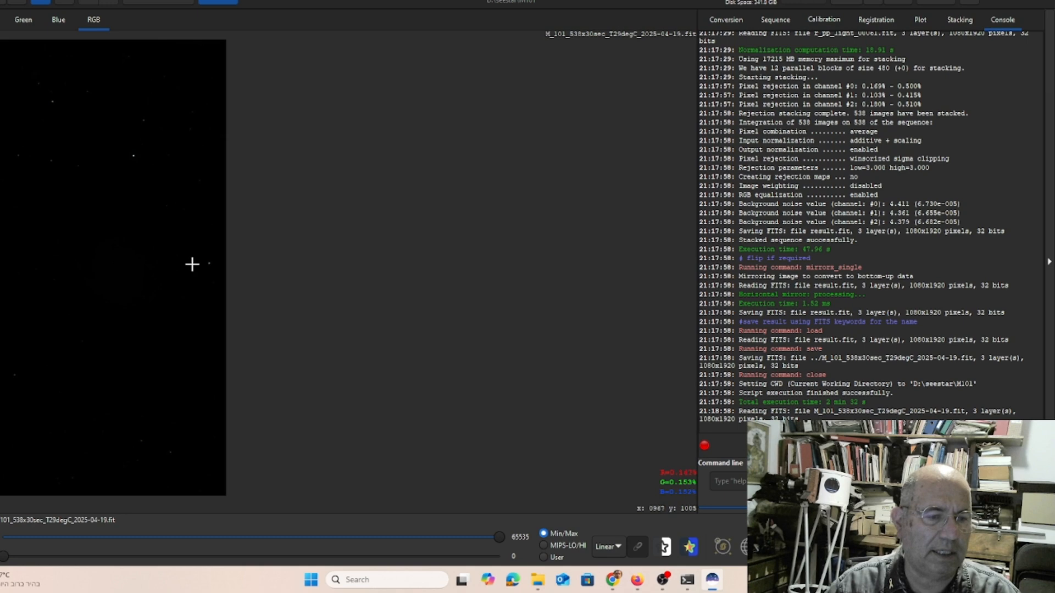
left_click(616, 547)
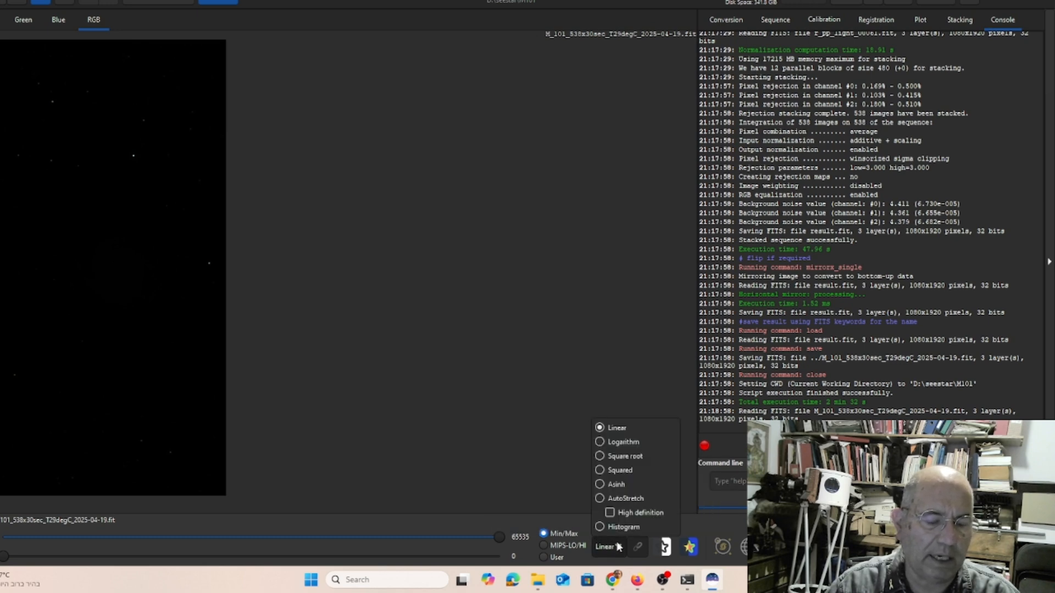
left_click(599, 498)
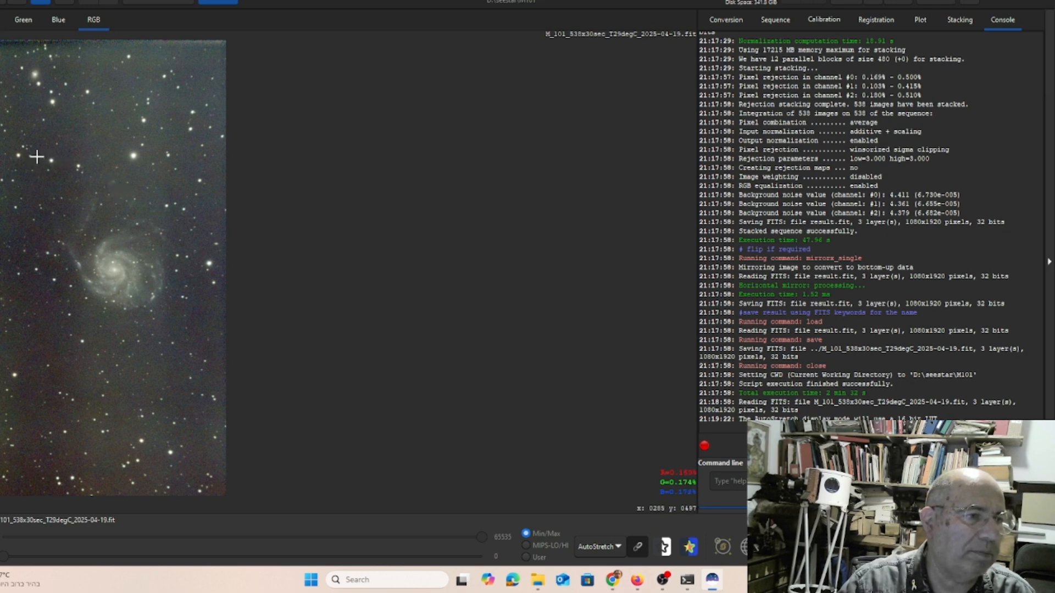
Crop the image to a frame of about 660 x 757 px around the galaxy
left_click_drag(38, 155, 216, 357)
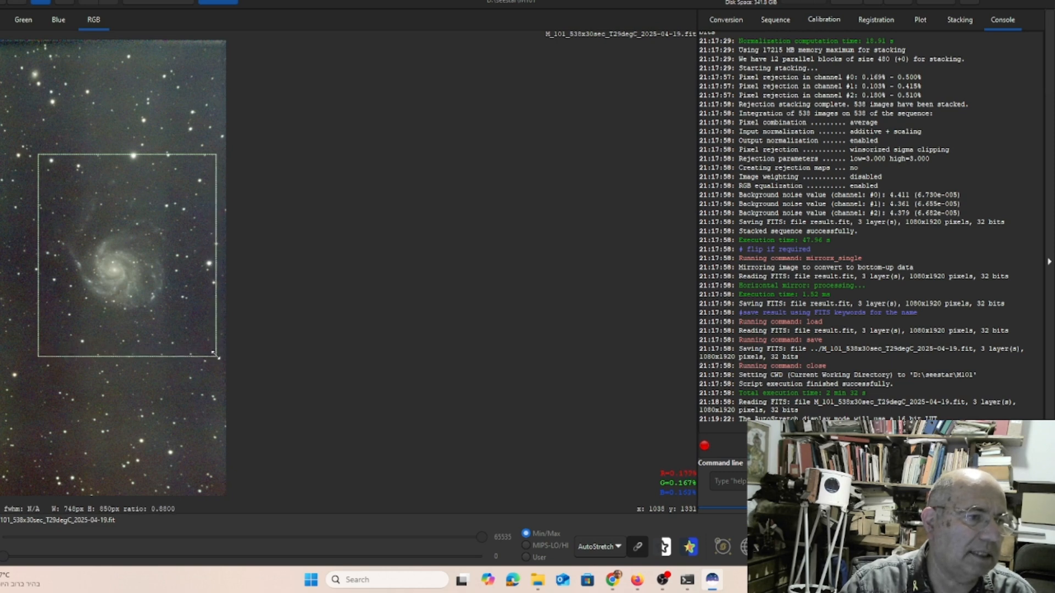
left_click_drag(38, 154, 37, 151)
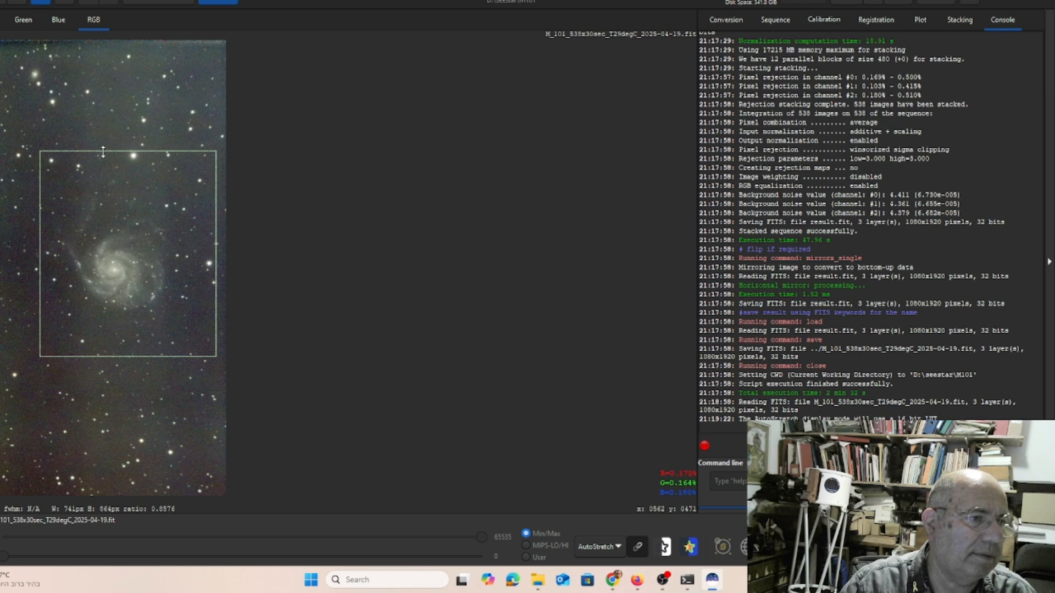
left_click_drag(103, 151, 104, 149)
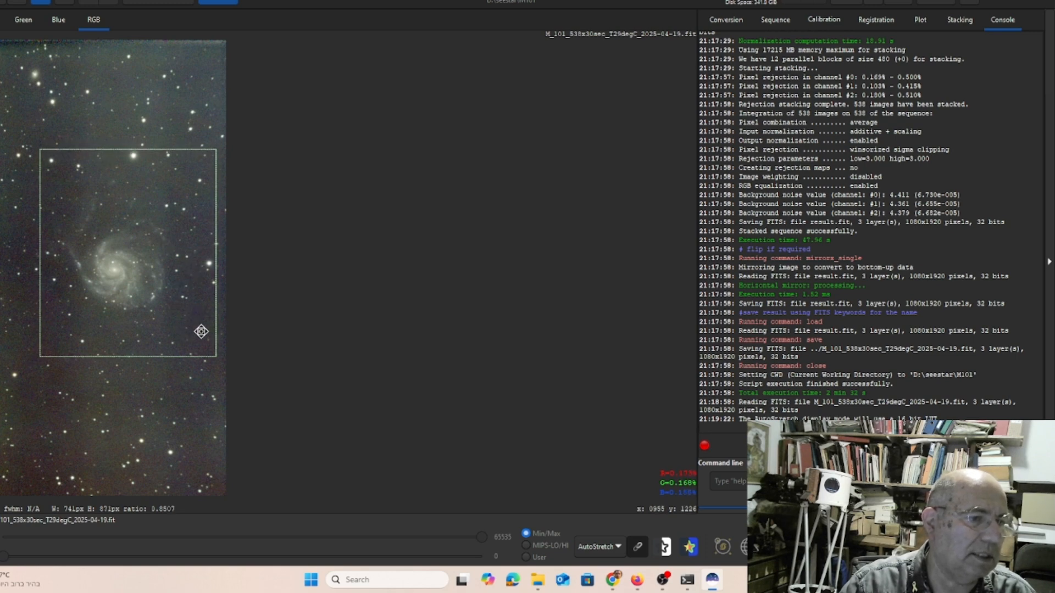
mouse_move(214, 357)
left_mouse_down()
mouse_move(192, 350)
mouse_move(196, 340)
mouse_move(195, 350)
left_mouse_up()
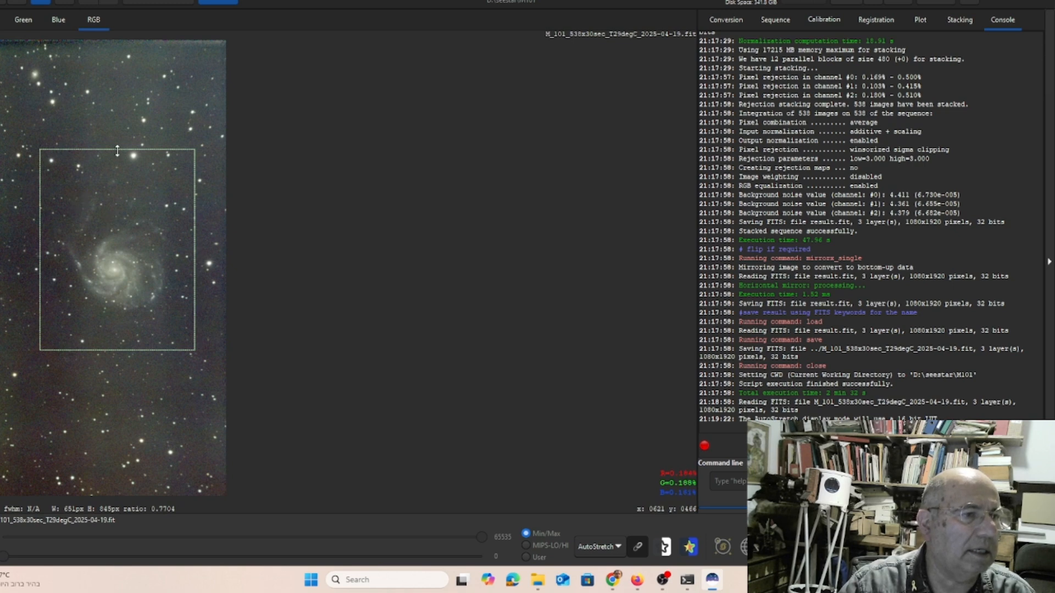
left_click_drag(117, 150, 114, 171)
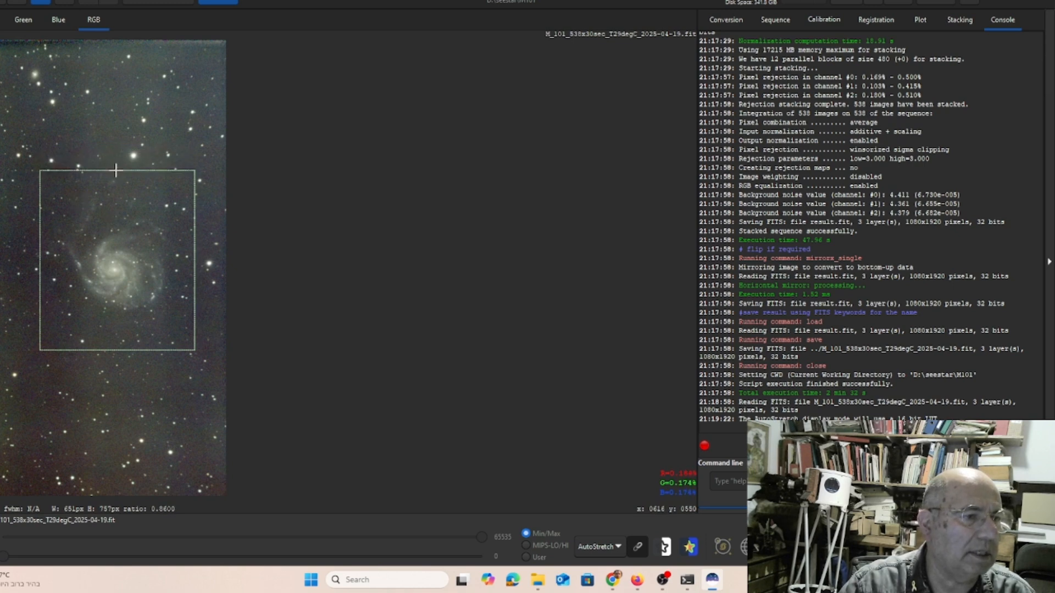
left_click_drag(40, 225, 37, 224)
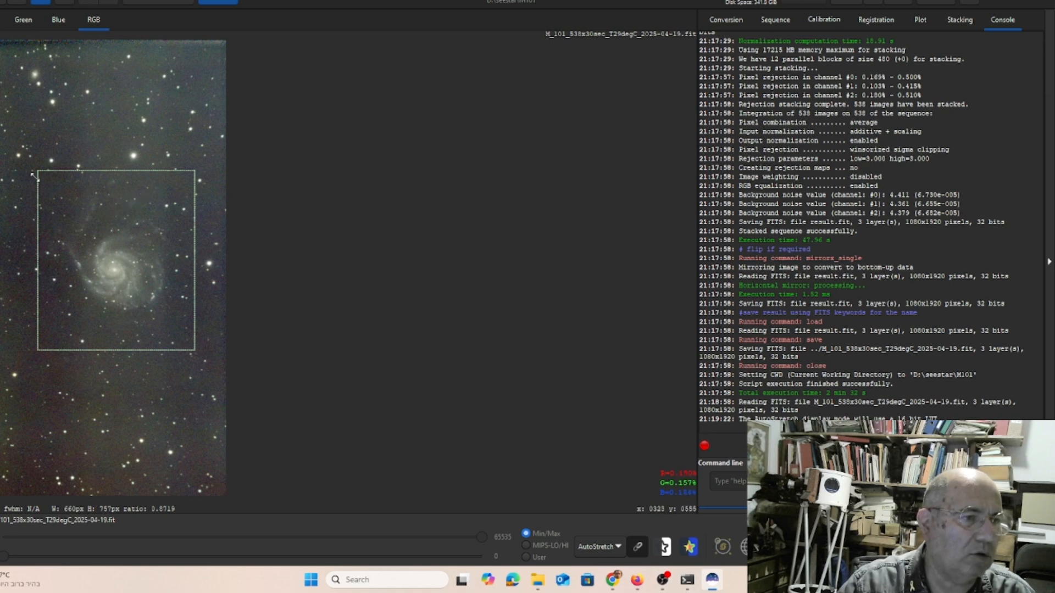
right_click(127, 196)
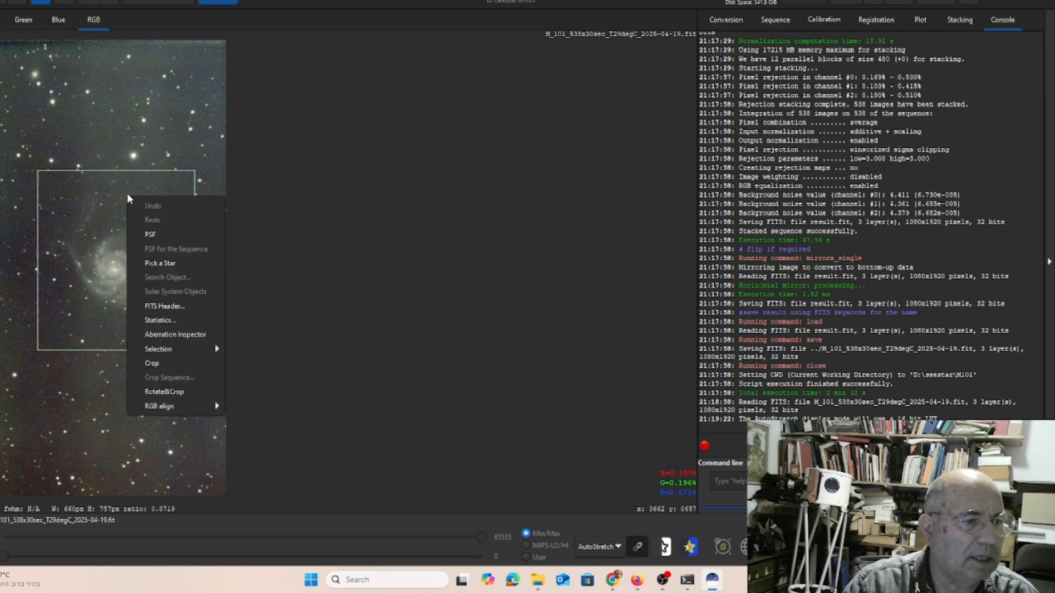
left_click(150, 365)
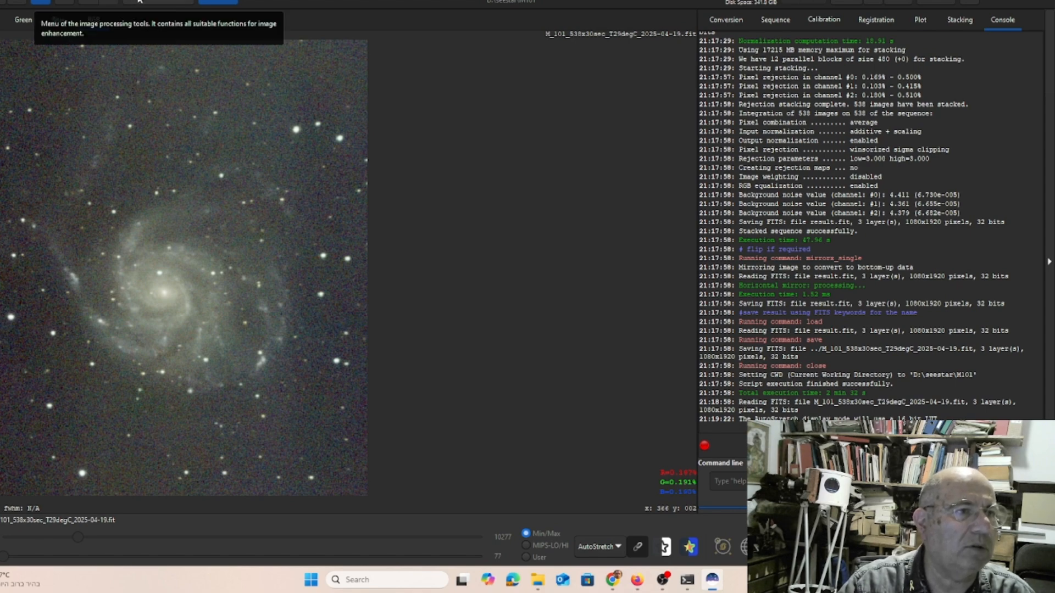
Start Background Extraction and generate the grid of background samples over the cropped image
left_click(156, 2)
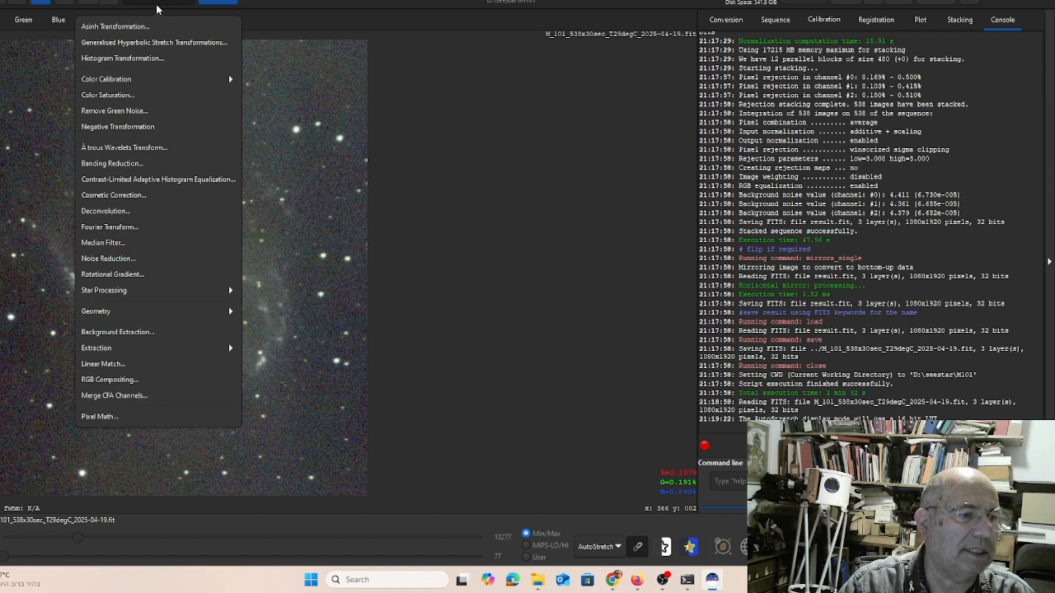
left_click(144, 333)
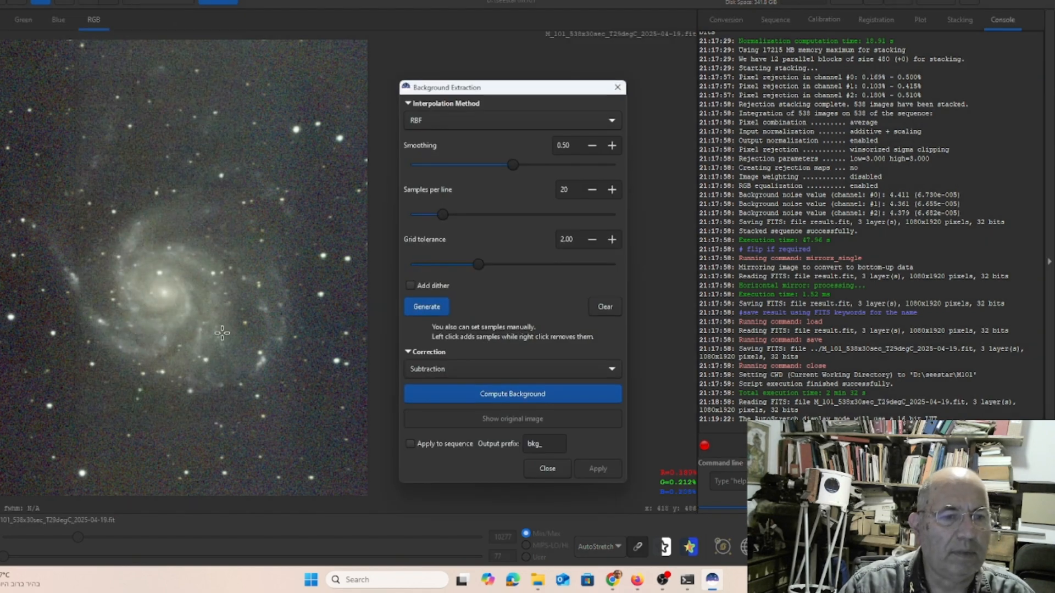
left_click(442, 311)
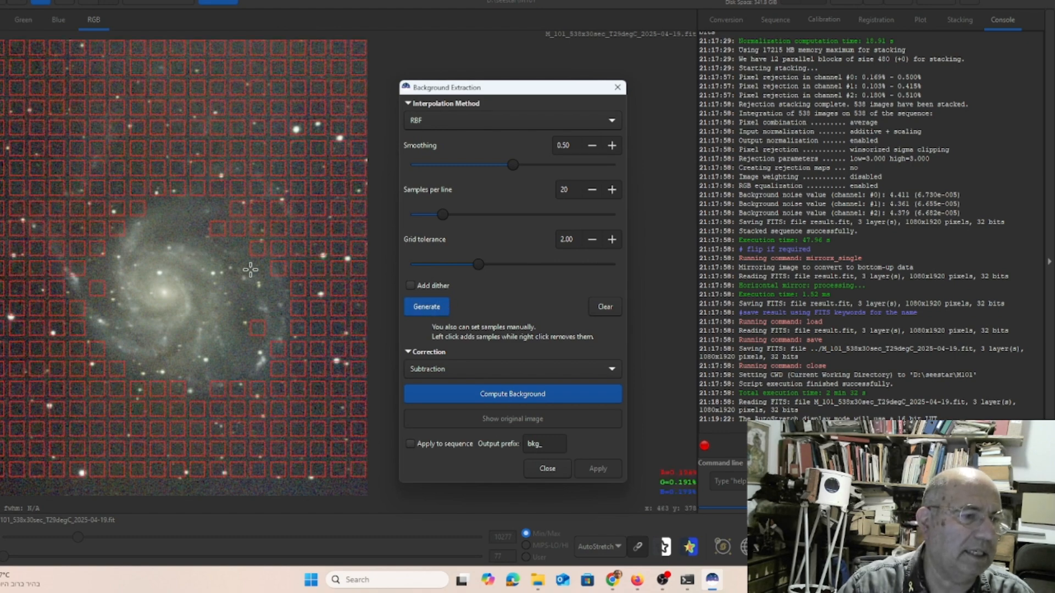
Remove the background samples that overlap the galaxy's left and lower-left edge
right_click(82, 268)
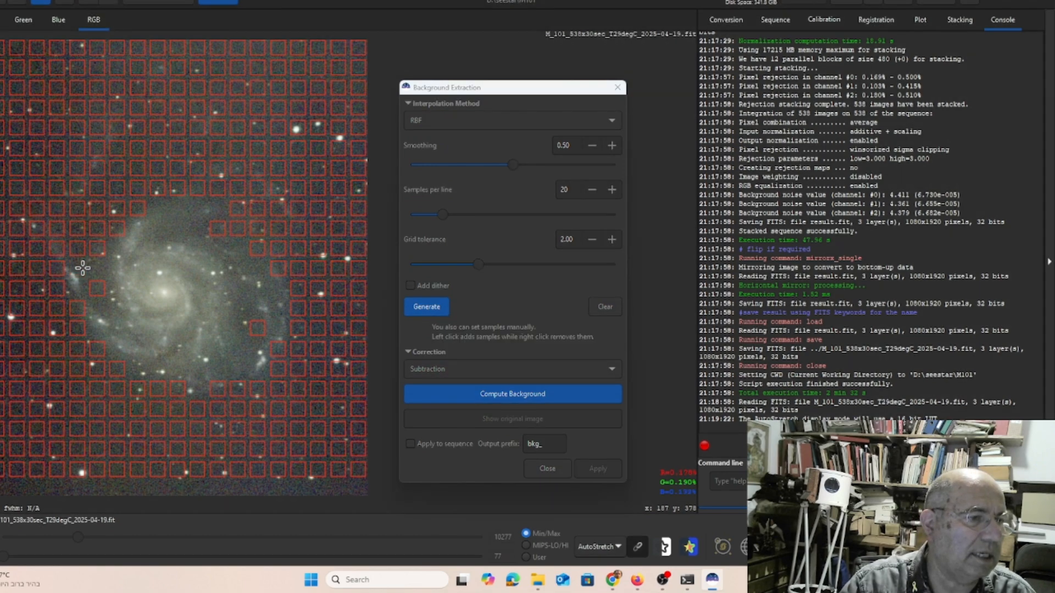
right_click(78, 250)
right_click(61, 249)
right_click(57, 273)
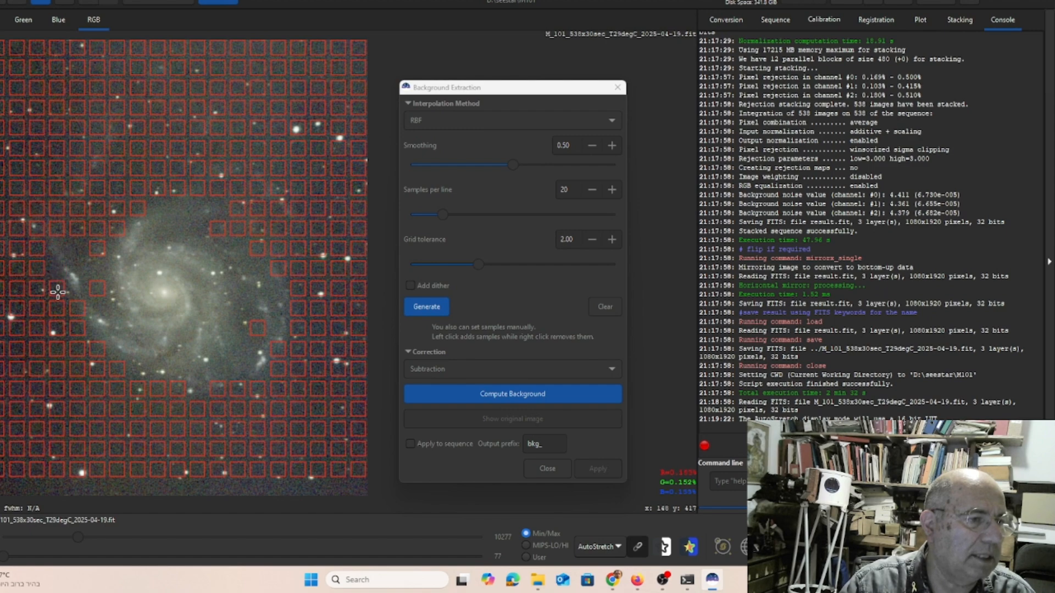
right_click(58, 290)
right_click(77, 308)
right_click(77, 329)
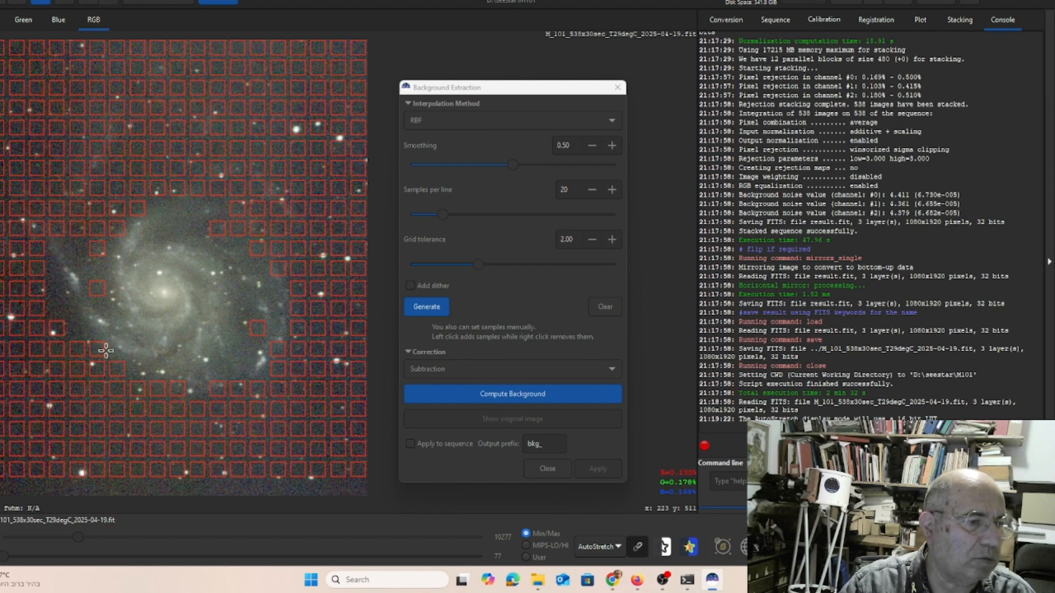
right_click(98, 350)
right_click(117, 368)
right_click(138, 389)
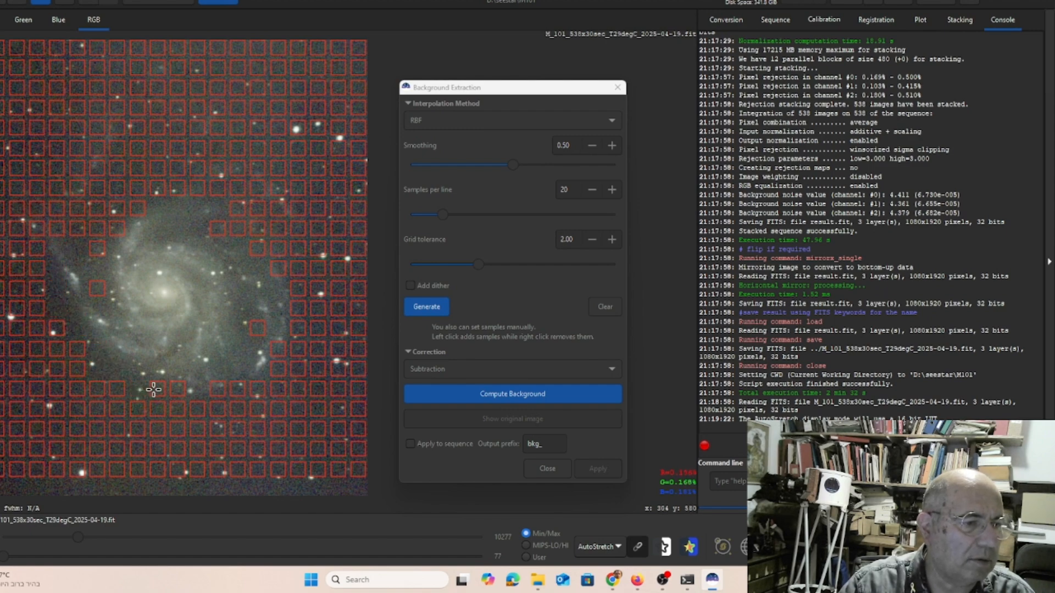
Remove the background samples in the two rows directly below the galaxy
right_click(157, 389)
right_click(178, 390)
right_click(220, 391)
right_click(254, 391)
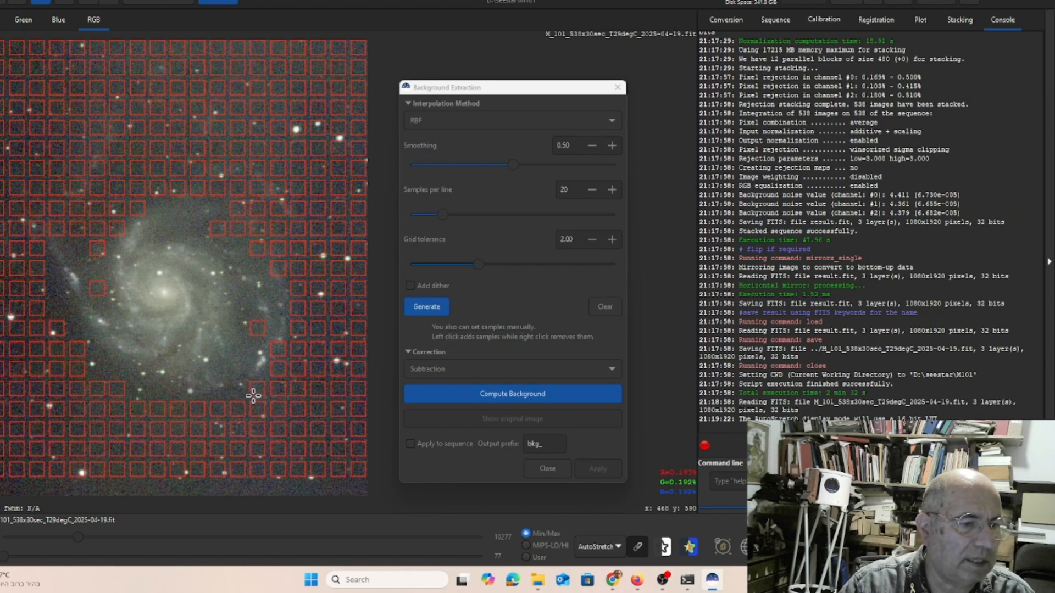
right_click(257, 408)
right_click(238, 410)
right_click(220, 412)
right_click(199, 412)
right_click(178, 410)
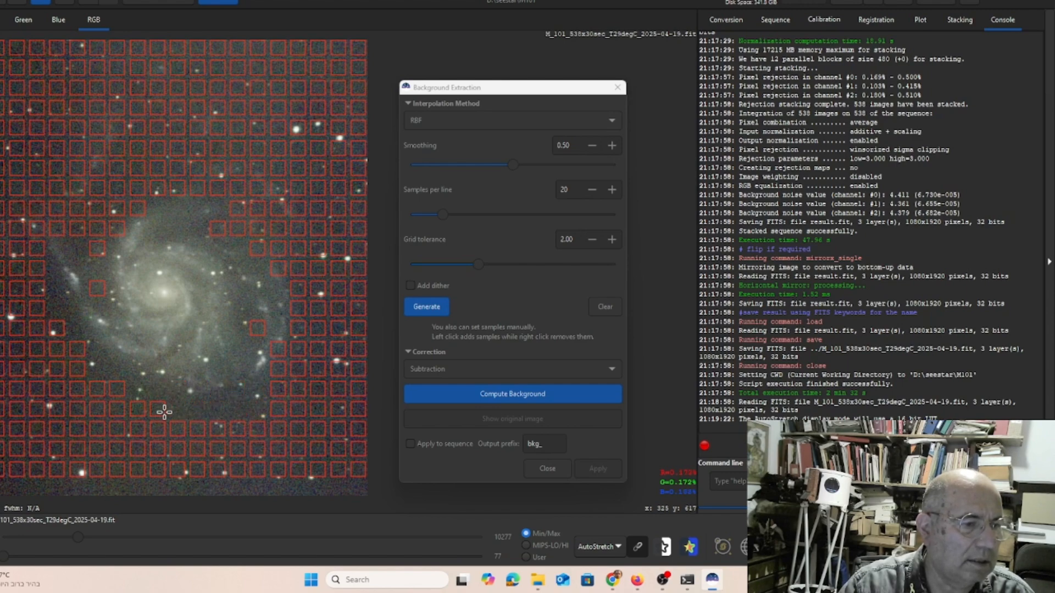
right_click(158, 409)
right_click(137, 408)
Remove the background samples touching the galaxy's right and lower-right edge
right_click(276, 372)
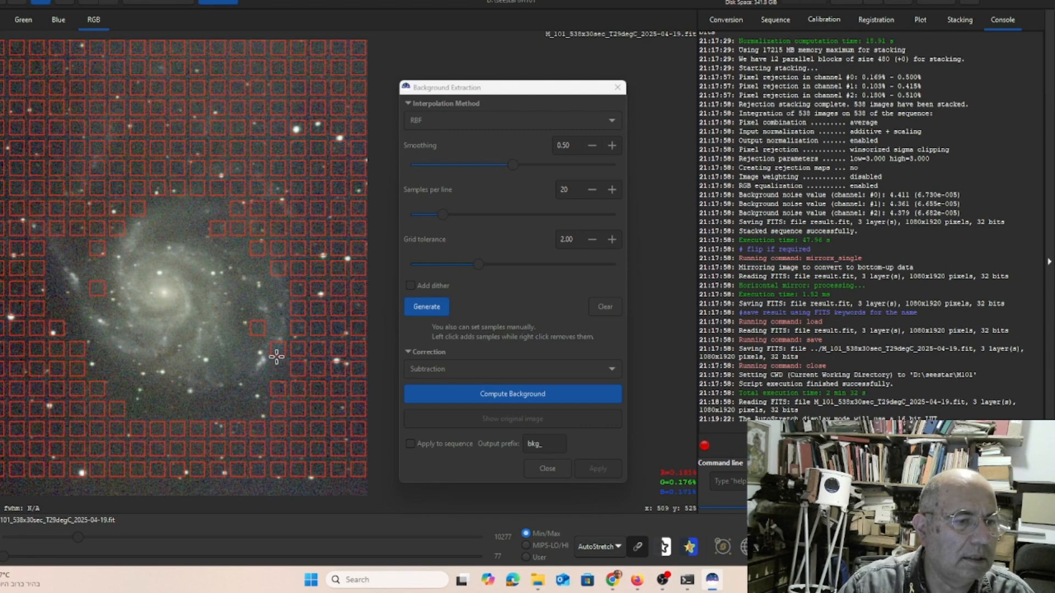
right_click(279, 351)
right_click(285, 277)
right_click(298, 291)
right_click(300, 310)
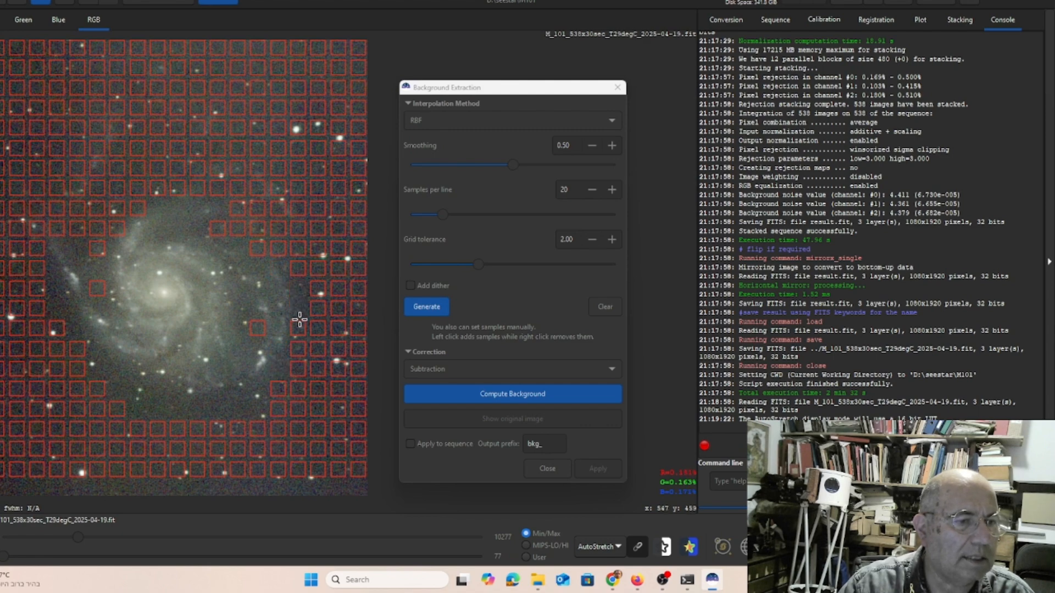
right_click(296, 356)
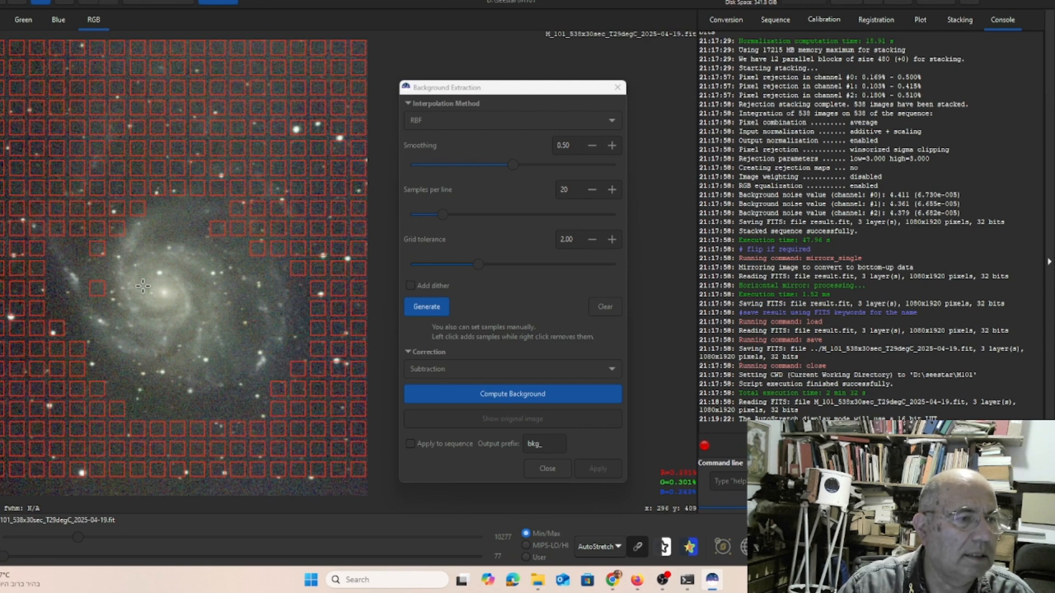
Remove the isolated sample inside the galaxy's left arm and the samples over its faint upper-left outskirts
right_click(99, 287)
right_click(99, 247)
right_click(79, 229)
right_click(58, 229)
right_click(37, 227)
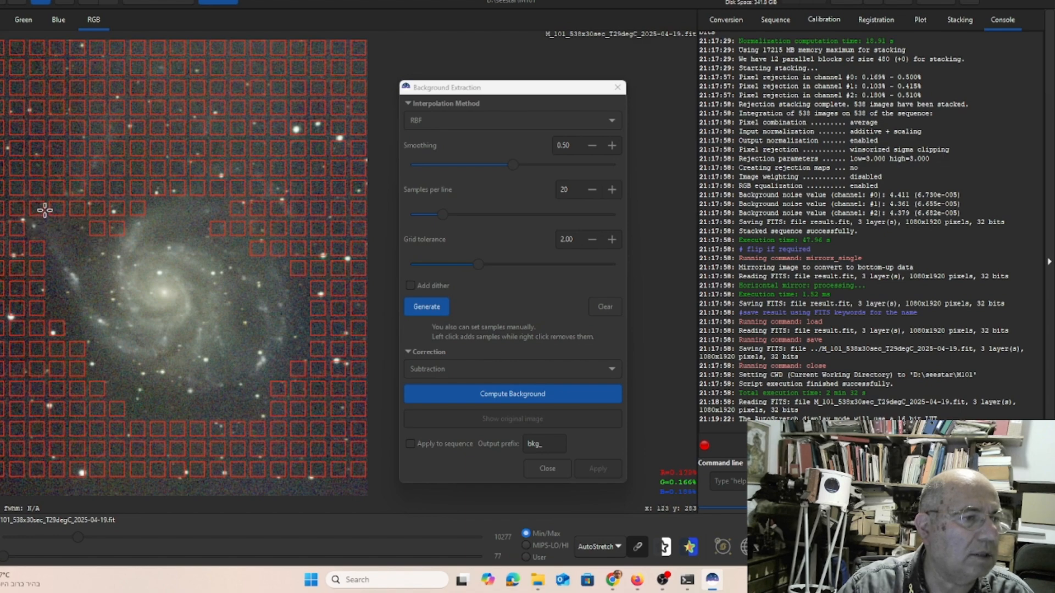
right_click(37, 209)
right_click(76, 208)
right_click(78, 188)
right_click(78, 168)
right_click(98, 166)
right_click(116, 148)
right_click(117, 168)
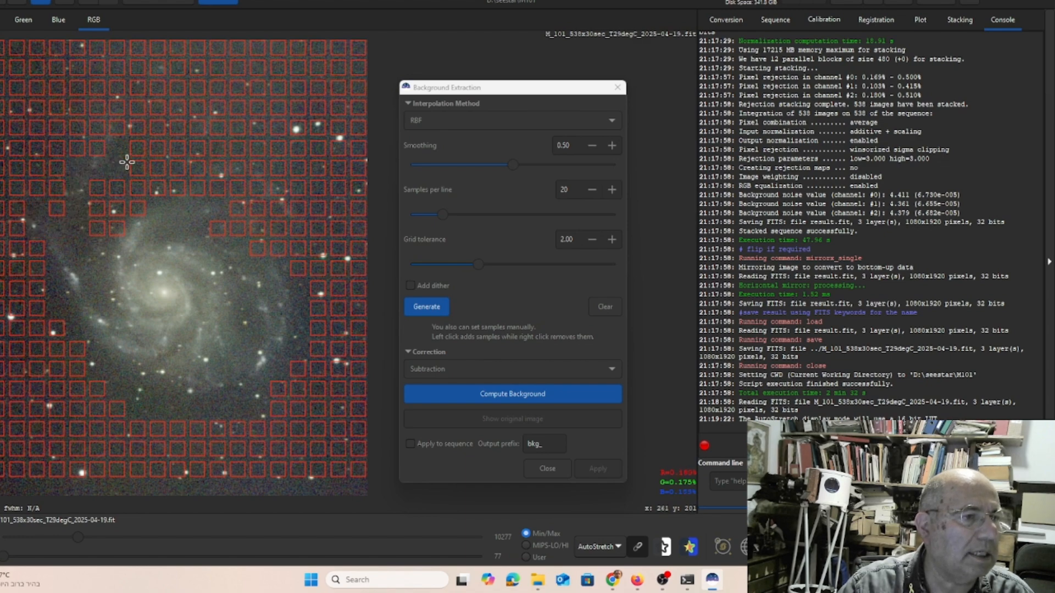
right_click(137, 188)
right_click(117, 188)
right_click(97, 188)
right_click(97, 209)
right_click(97, 229)
right_click(117, 230)
right_click(115, 210)
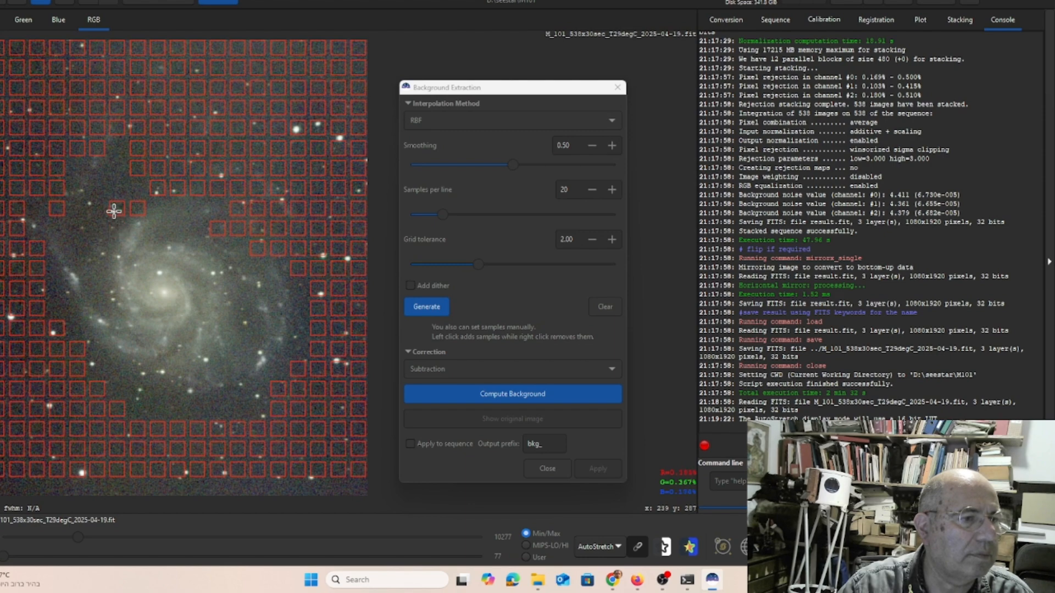
right_click(136, 207)
Remove the background samples over the galaxy's top and upper-right outskirts and down its right side
right_click(159, 192)
right_click(186, 191)
right_click(203, 192)
right_click(257, 189)
right_click(277, 189)
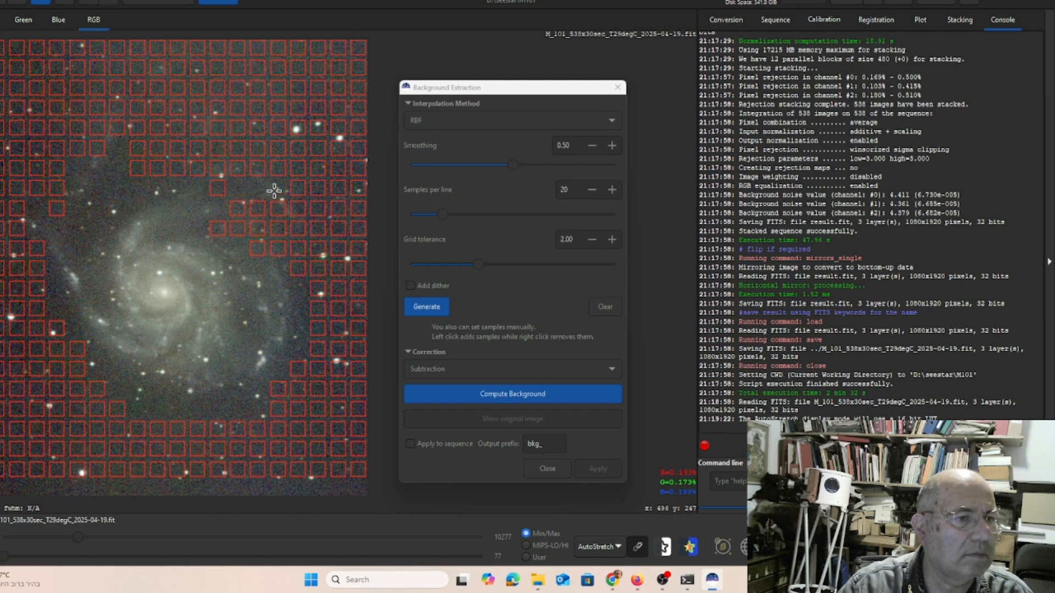
right_click(297, 190)
right_click(278, 210)
right_click(277, 230)
right_click(276, 249)
right_click(258, 247)
right_click(257, 227)
right_click(256, 208)
right_click(240, 206)
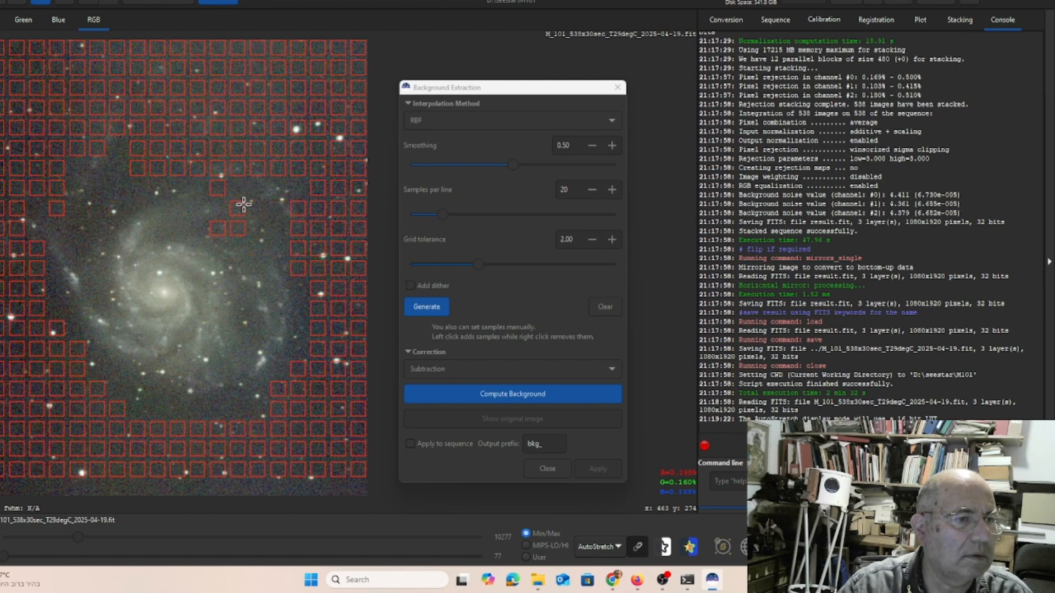
right_click(220, 186)
right_click(218, 230)
right_click(241, 227)
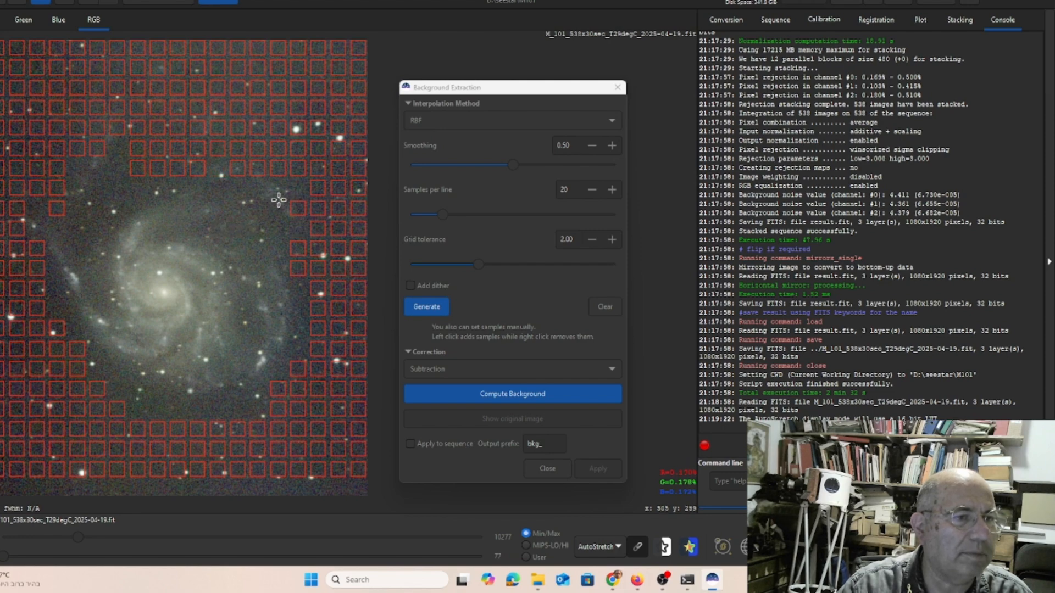
right_click(297, 211)
right_click(297, 252)
right_click(299, 271)
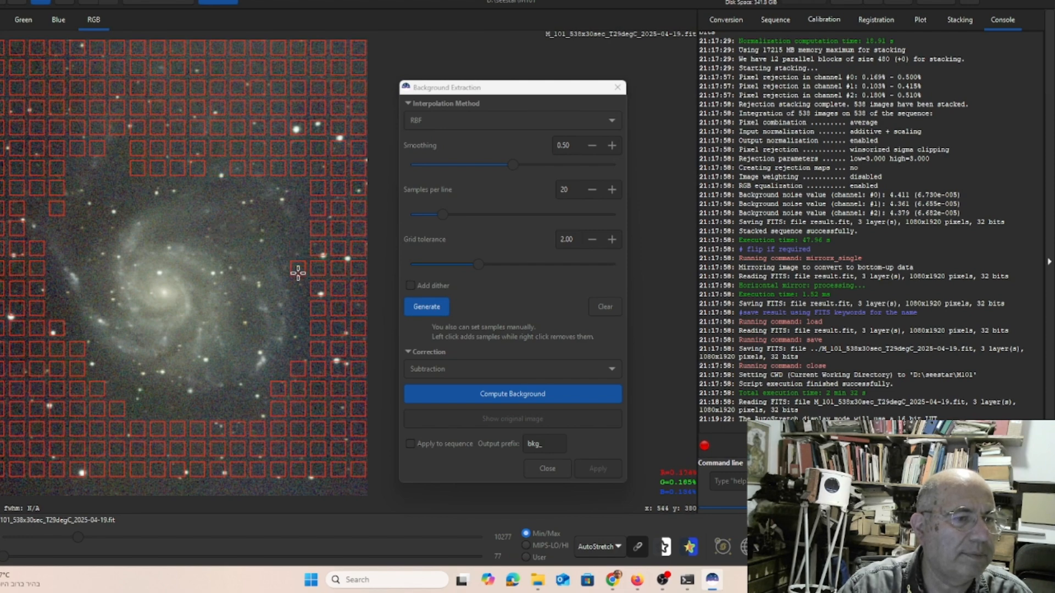
Clear the next two rows of background samples above the galaxy, leaving those near the image's edges
right_click(270, 171)
right_click(232, 171)
right_click(231, 171)
right_click(186, 168)
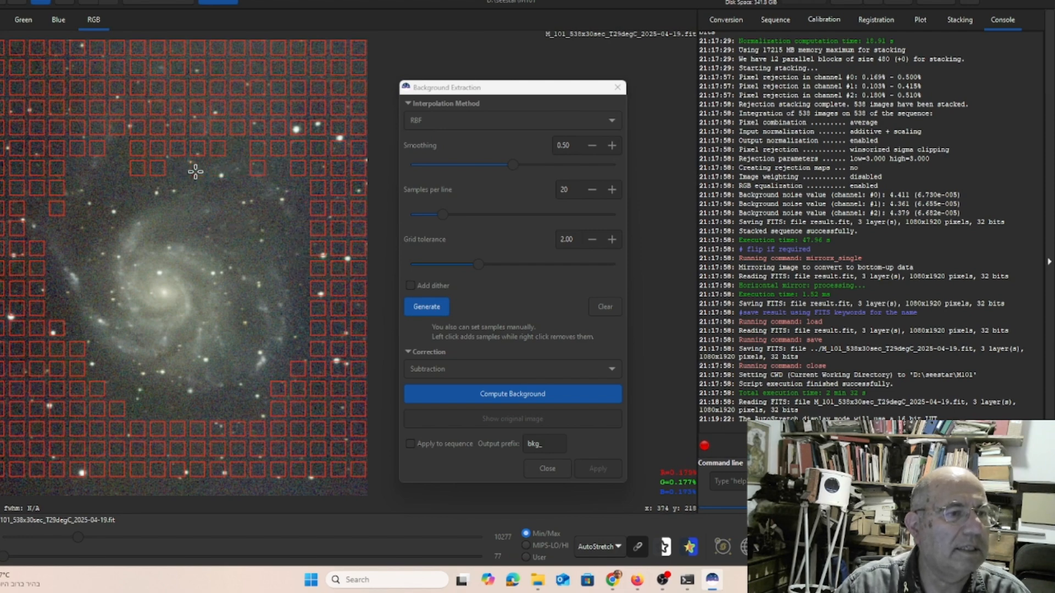
right_click(157, 169)
right_click(135, 169)
right_click(138, 150)
right_click(177, 149)
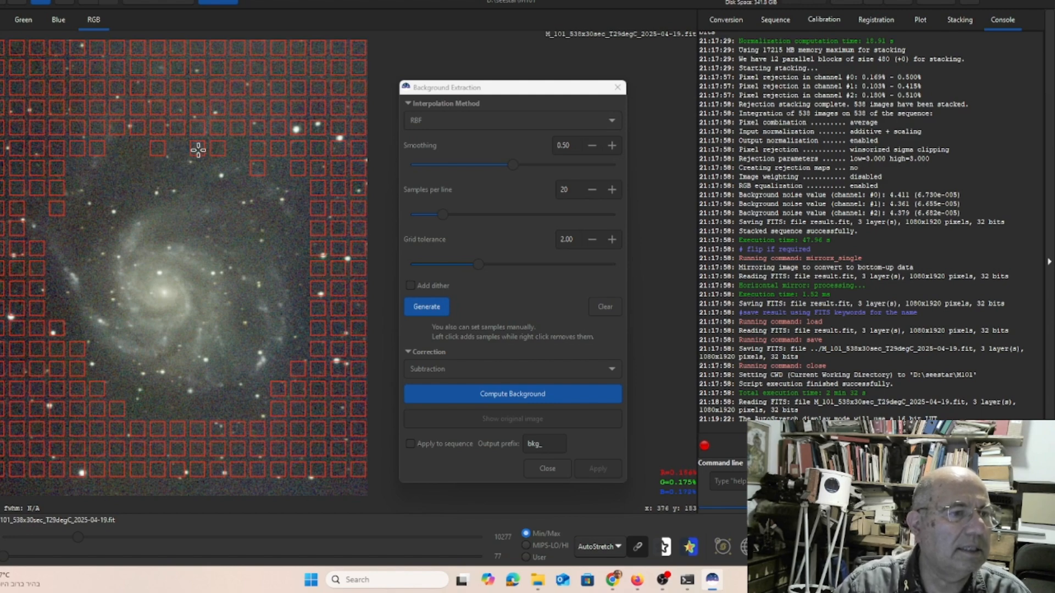
right_click(218, 150)
right_click(256, 167)
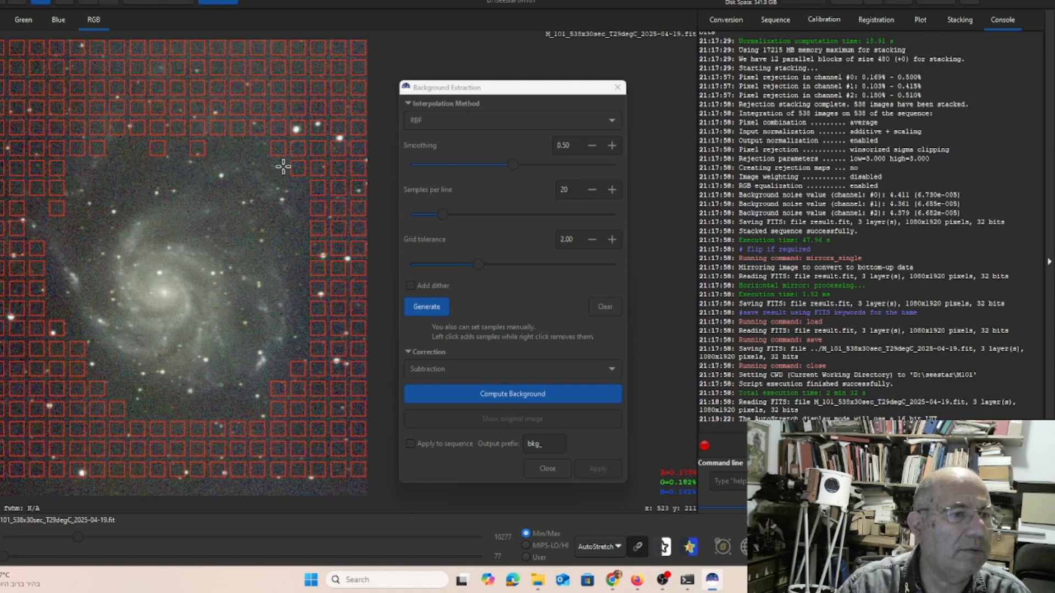
right_click(196, 149)
right_click(158, 149)
Remove the background samples covering the faint outer arm at the galaxy's far upper left
right_click(120, 131)
right_click(95, 130)
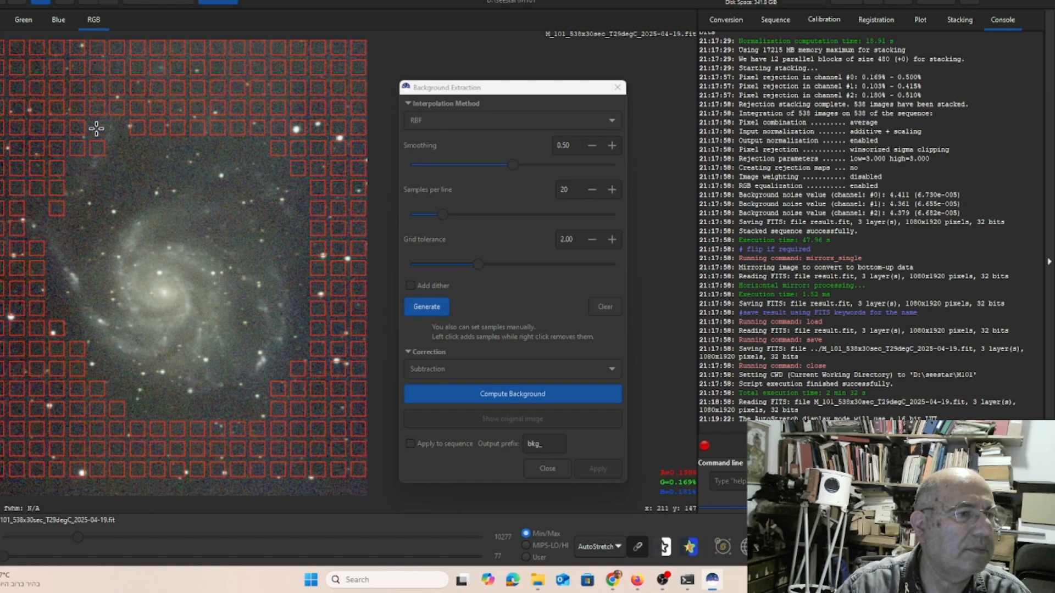
right_click(110, 113)
right_click(95, 107)
right_click(74, 131)
right_click(77, 147)
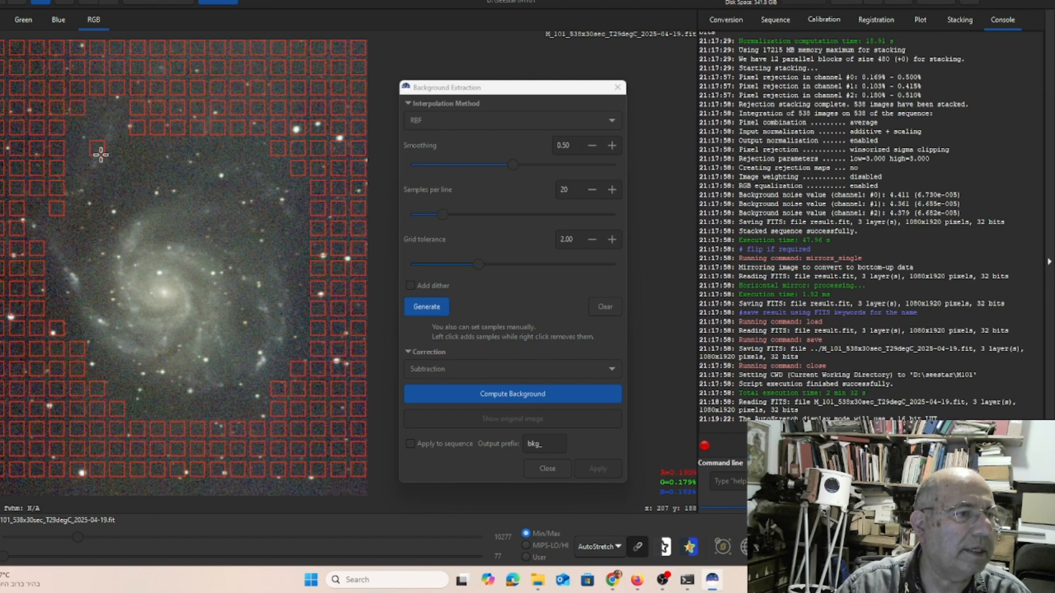
right_click(98, 150)
Remove the remaining background samples over the faint glow left of the galaxy, close to the image's left edge
right_click(38, 188)
right_click(57, 188)
right_click(57, 208)
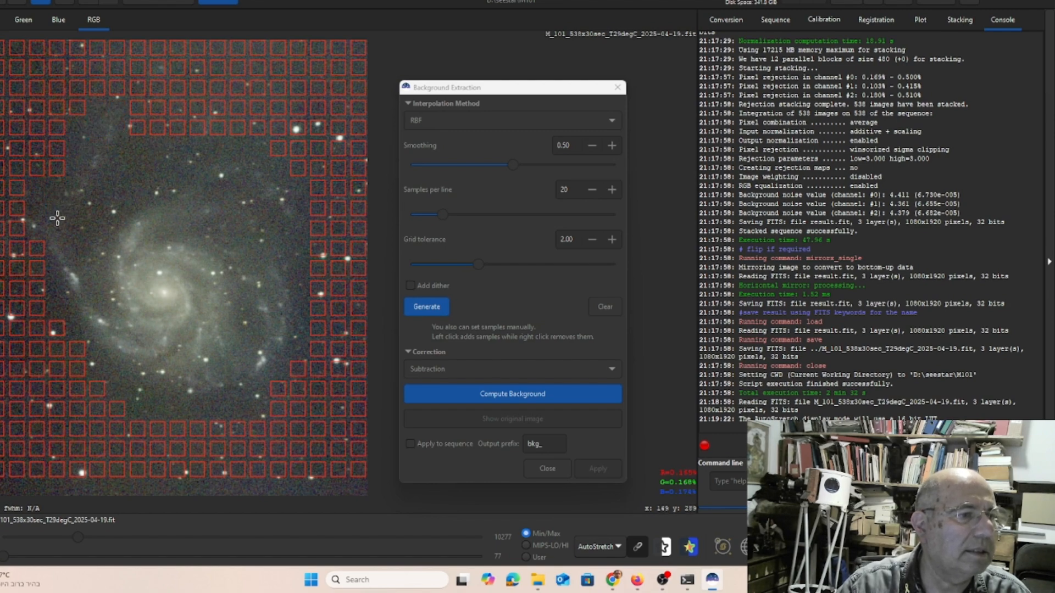
right_click(36, 248)
right_click(17, 227)
right_click(17, 209)
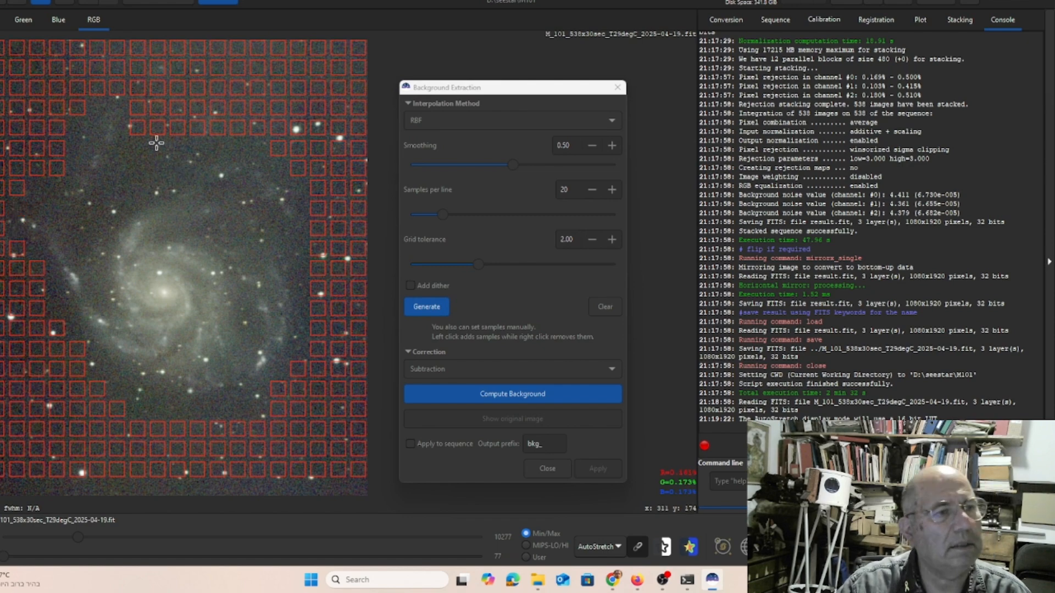
Remove a few more background samples beside the faint upper-left arm and at the galaxy's right side
right_click(137, 129)
right_click(142, 110)
right_click(139, 91)
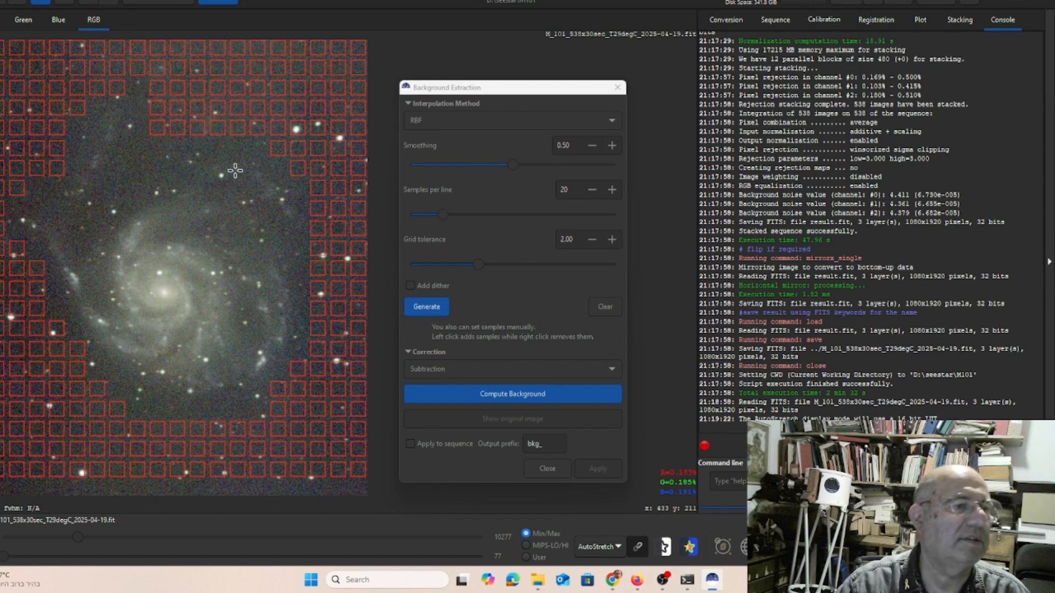
right_click(317, 229)
right_click(312, 250)
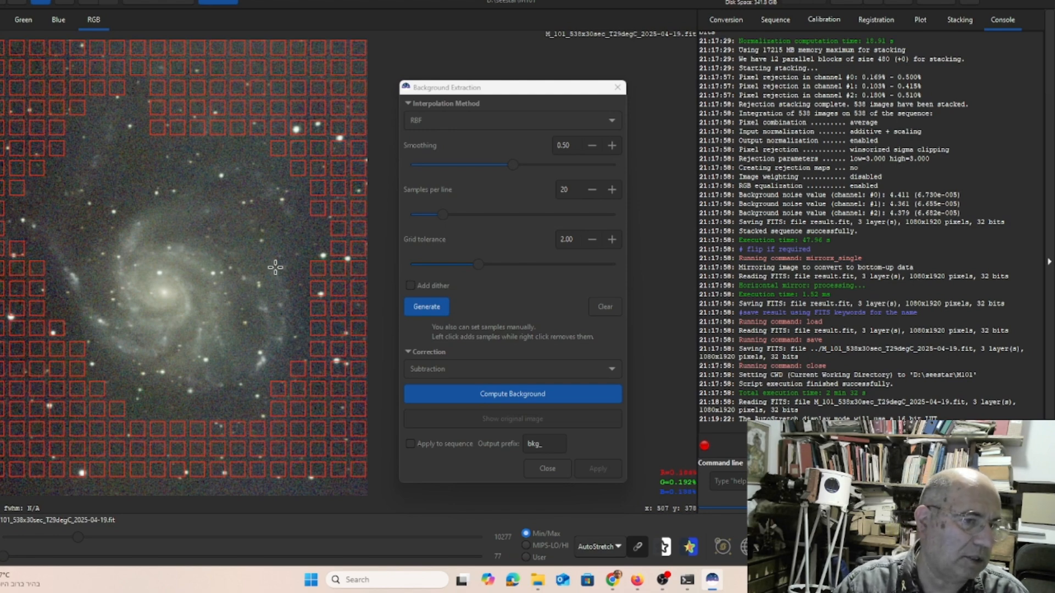
Compute the background with RBF interpolation and apply the correction by subtraction
left_click(480, 394)
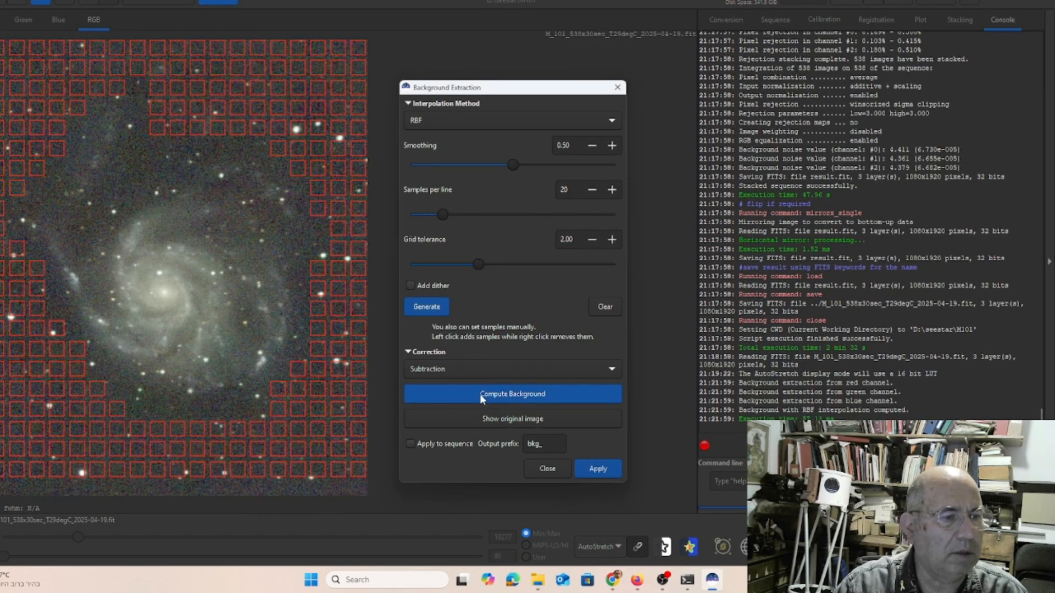
left_click(599, 469)
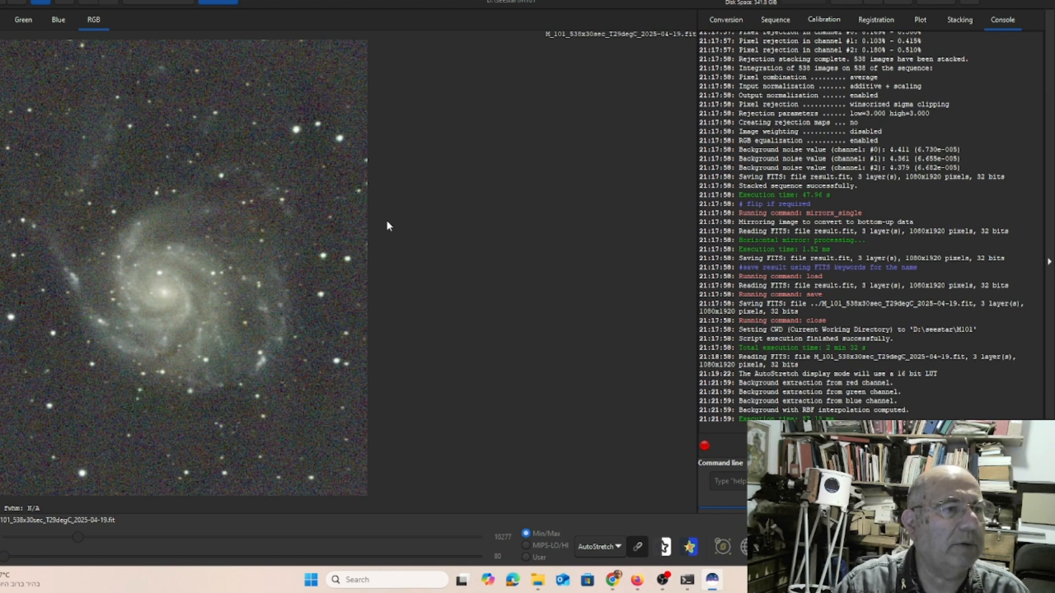
Remove the image's green noise using the Average Neutral protection method with lightness preserved
left_click(180, 1)
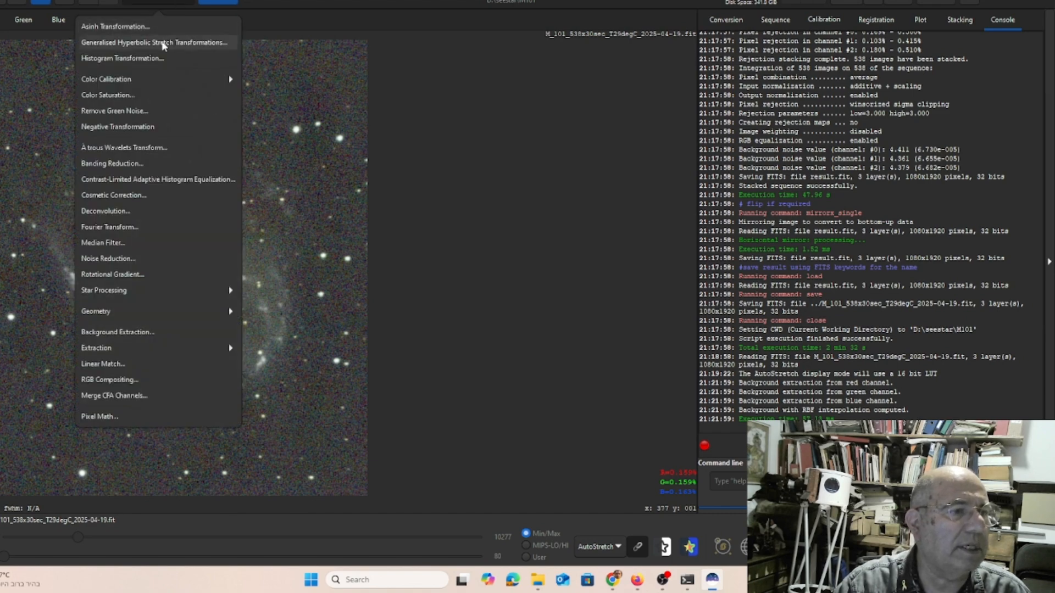
left_click(106, 113)
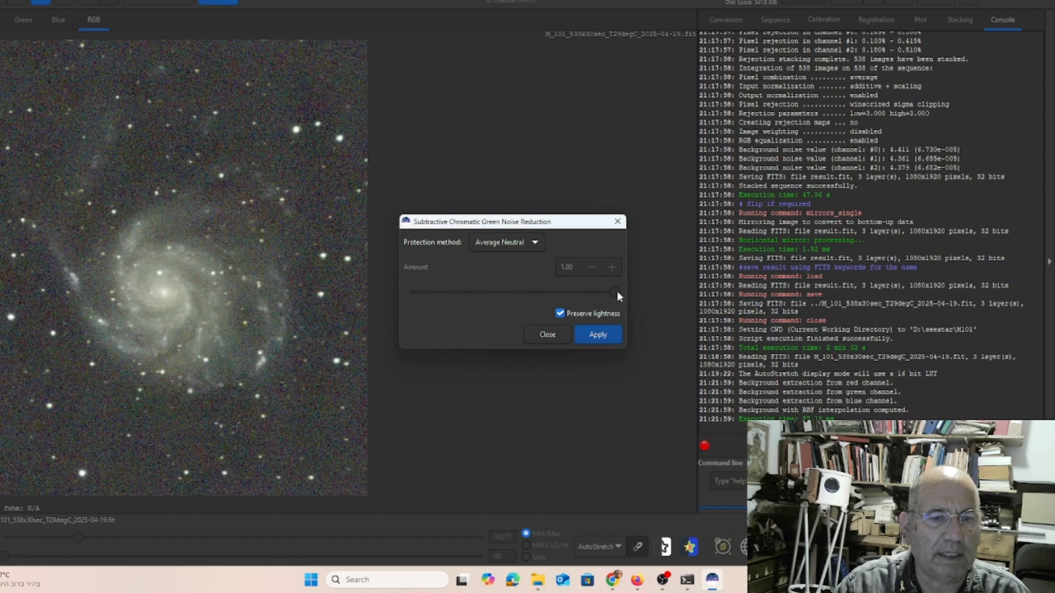
left_click(597, 335)
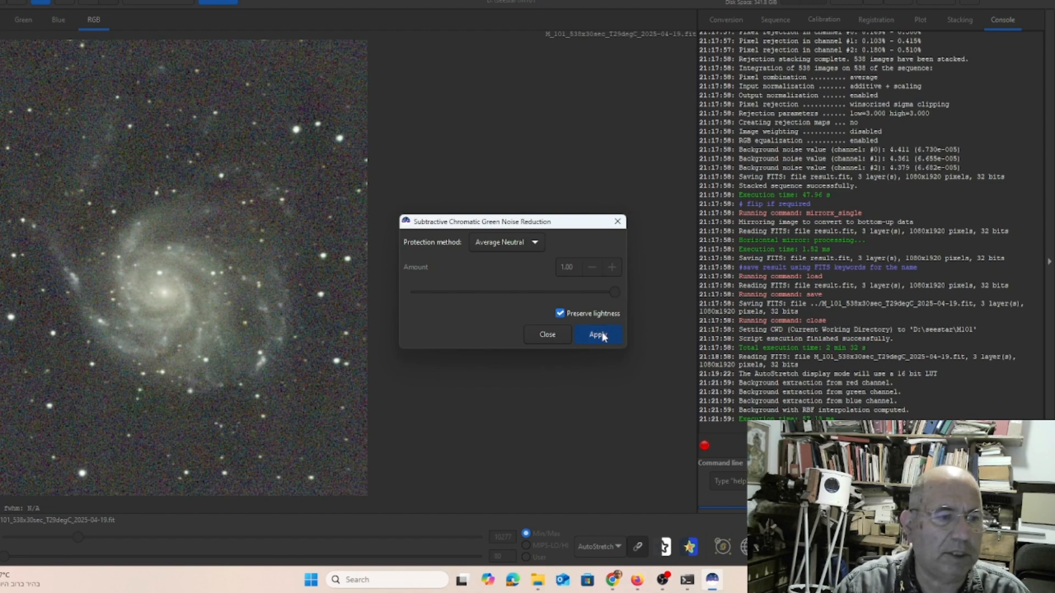
left_click(542, 334)
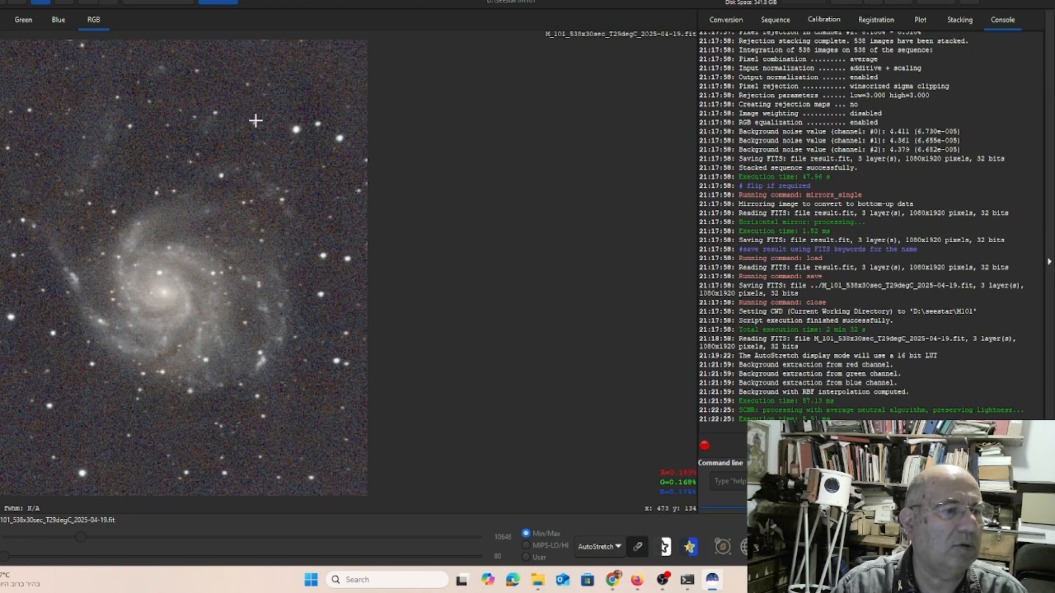
Run Photometric Color Calibration on the image with M101 looked up in SIMBAD and the NOMAD star catalogue
left_click(172, 2)
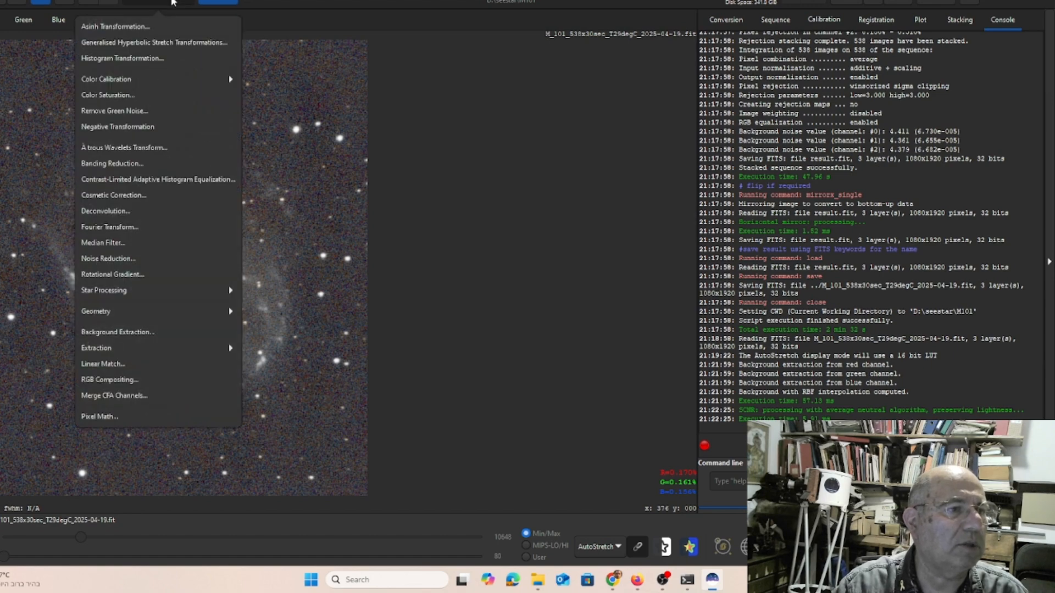
left_click(194, 80)
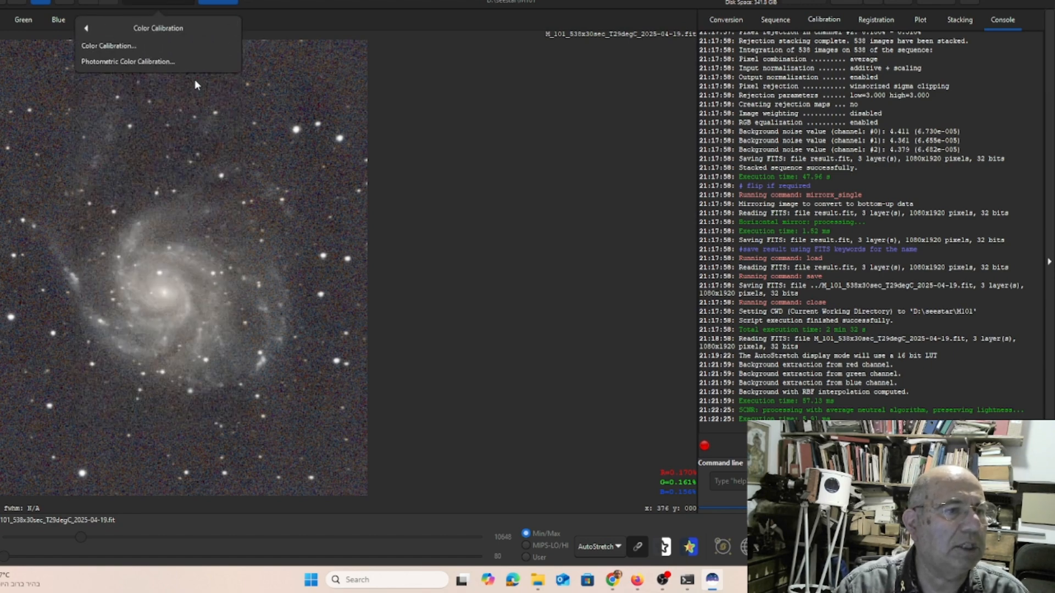
left_click(92, 63)
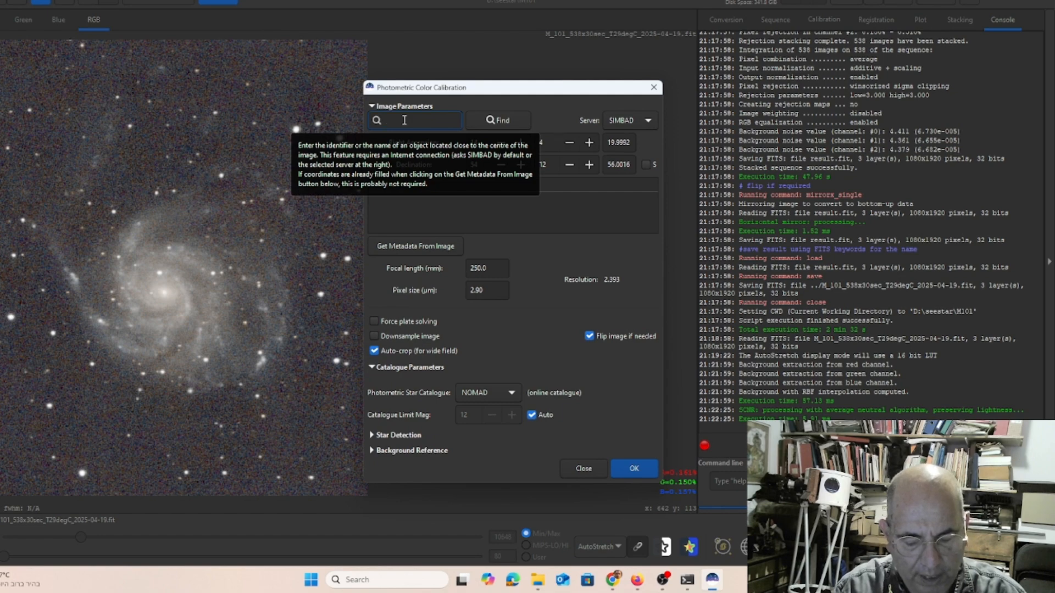
type("m101")
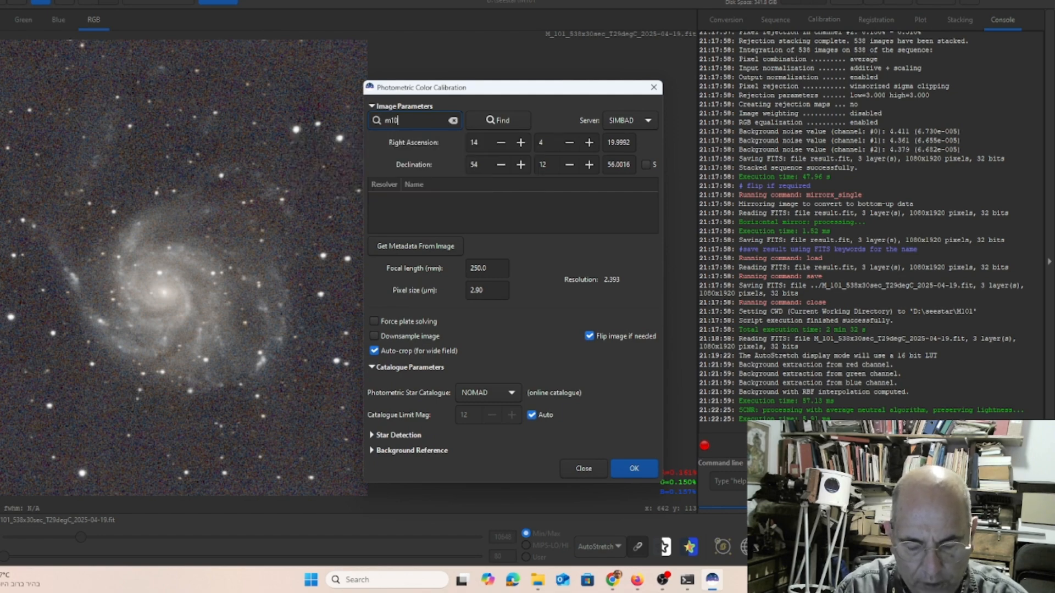
left_click(505, 121)
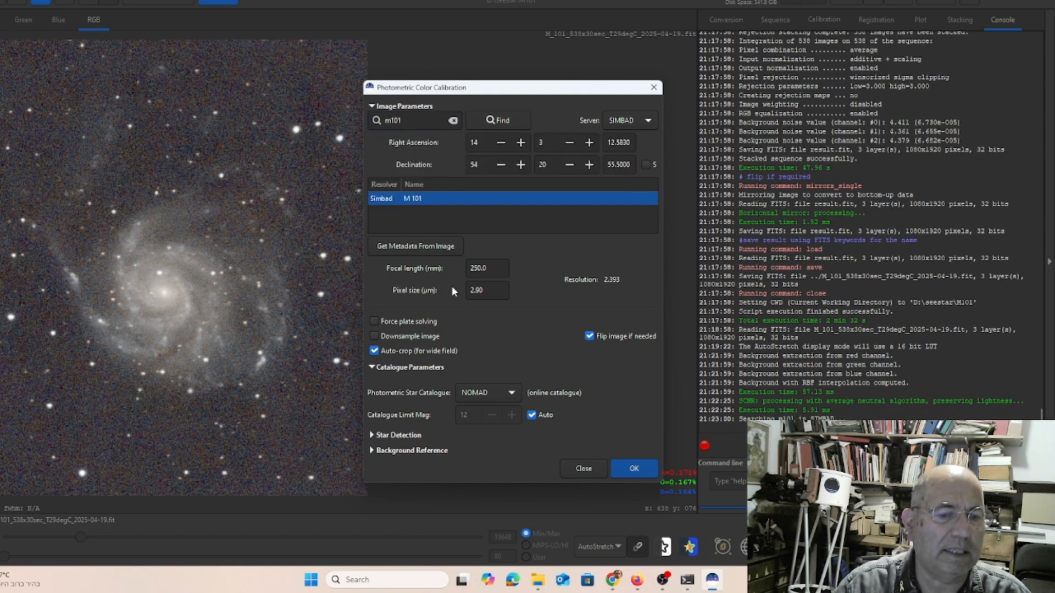
left_click(643, 470)
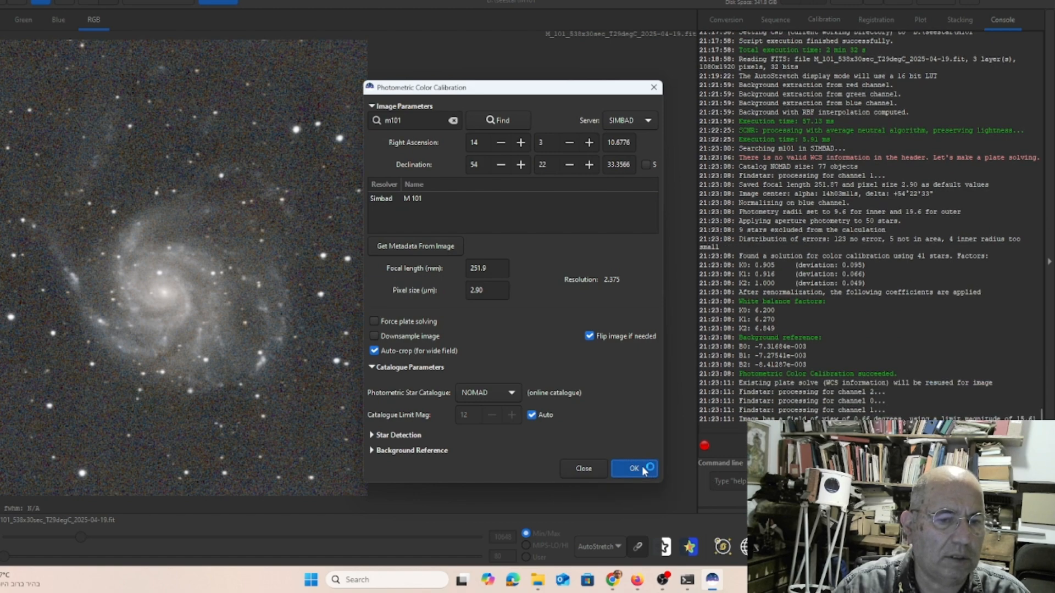
left_click(654, 88)
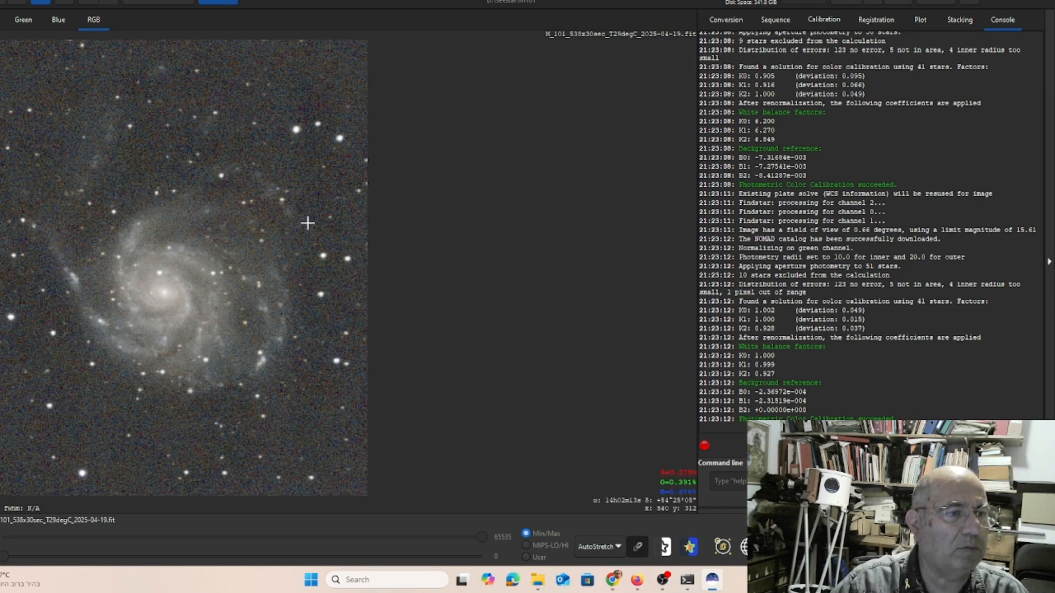
Remove the stars with StarNet, pre-stretching the linear image and generating a star mask
left_click(176, 1)
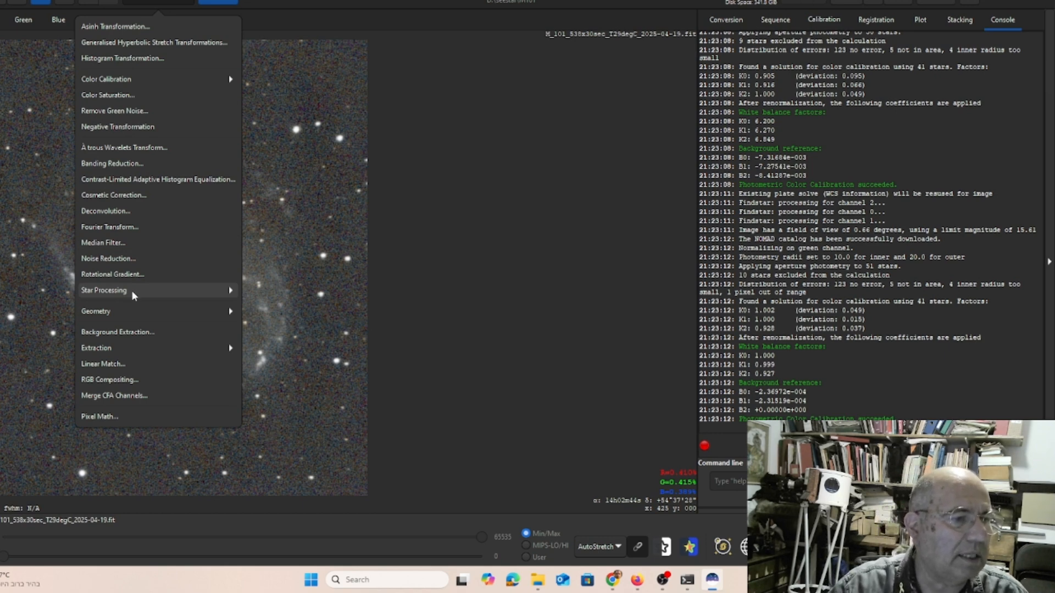
left_click(101, 293)
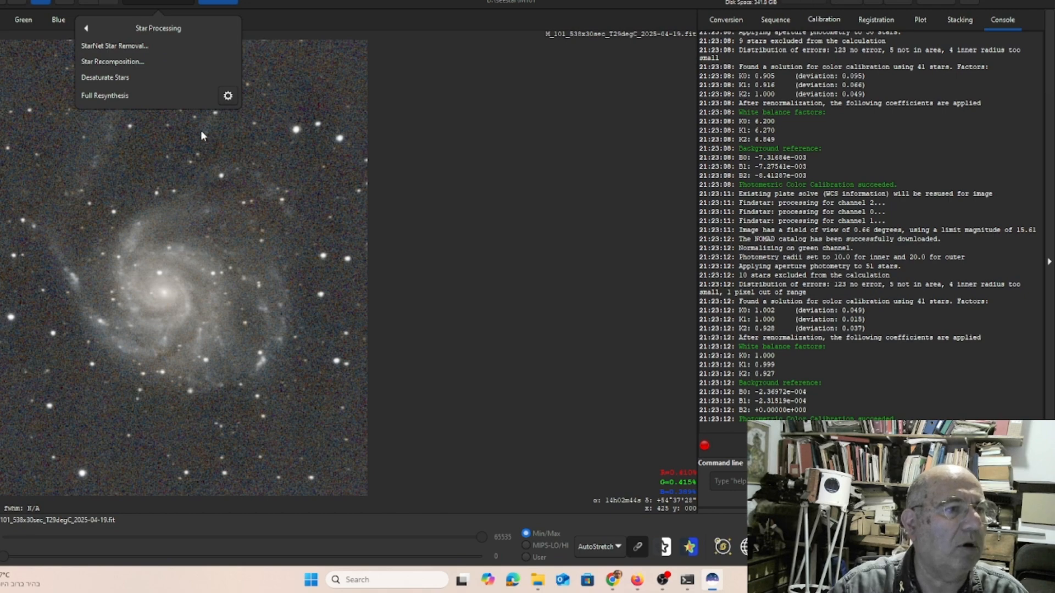
left_click(137, 48)
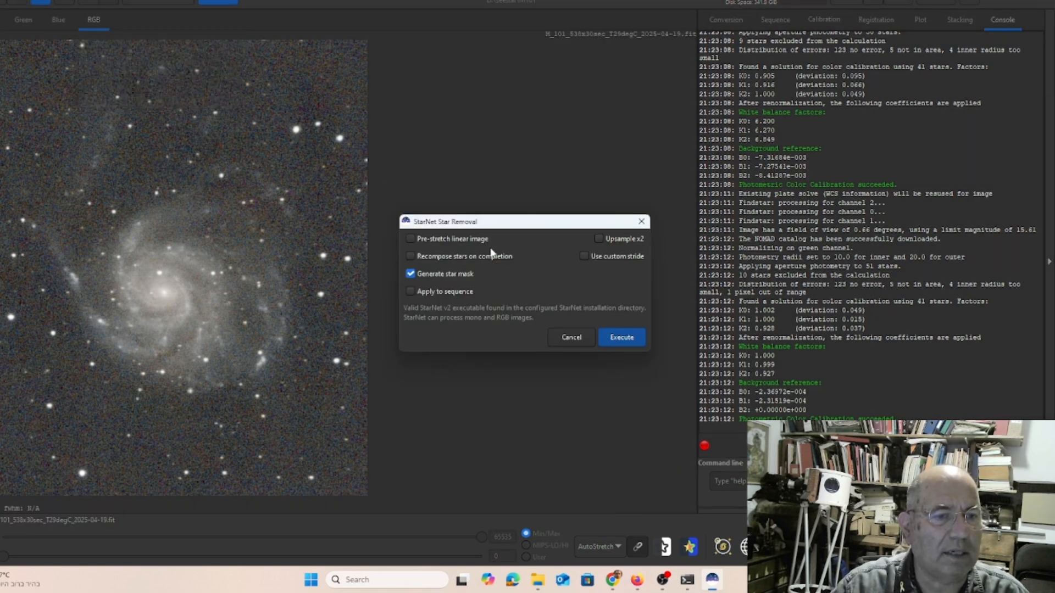
left_click(409, 237)
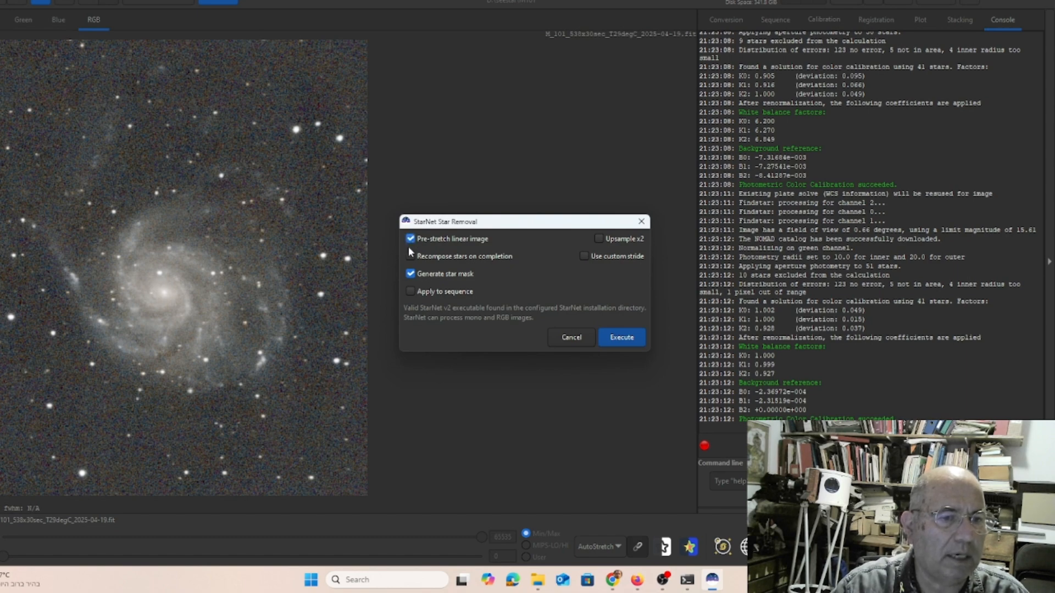
left_click(620, 336)
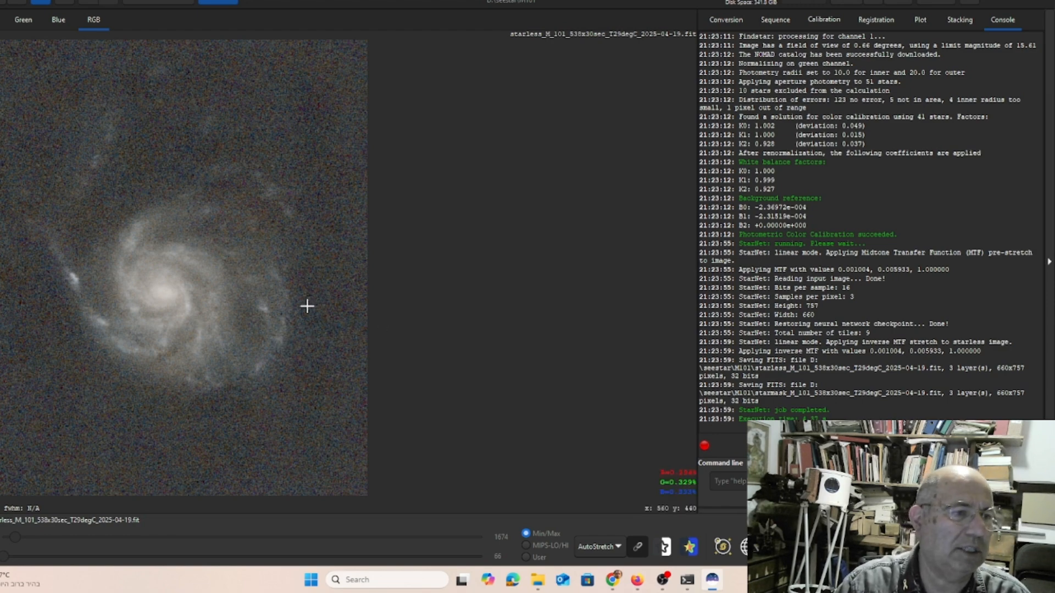
Set the display mode to Linear and apply an Asinh Transformation with stretch factor 273.7 and black point 0 to the starless image
left_click(604, 546)
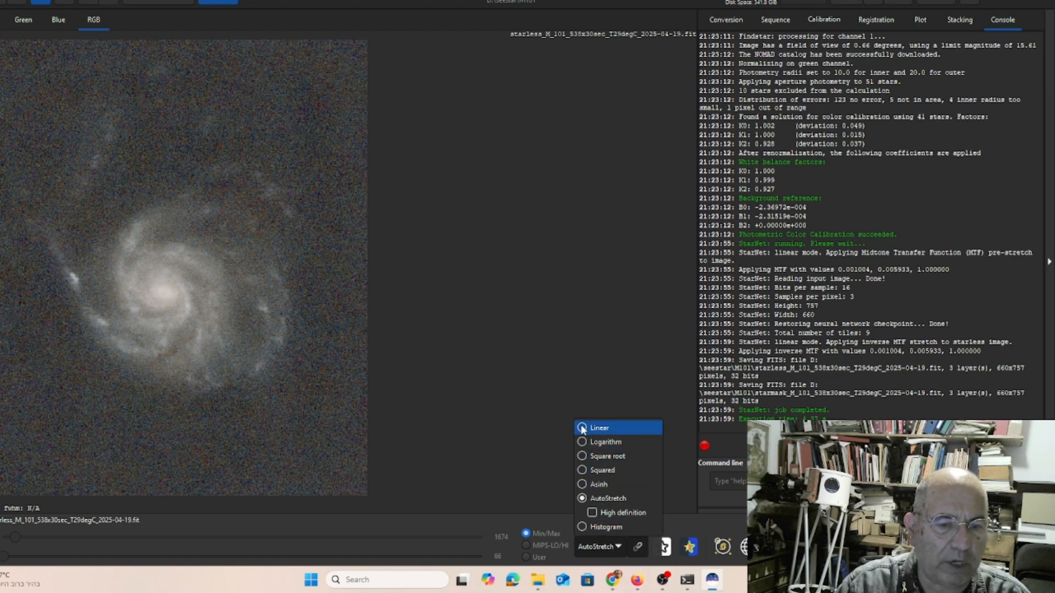
left_click(599, 427)
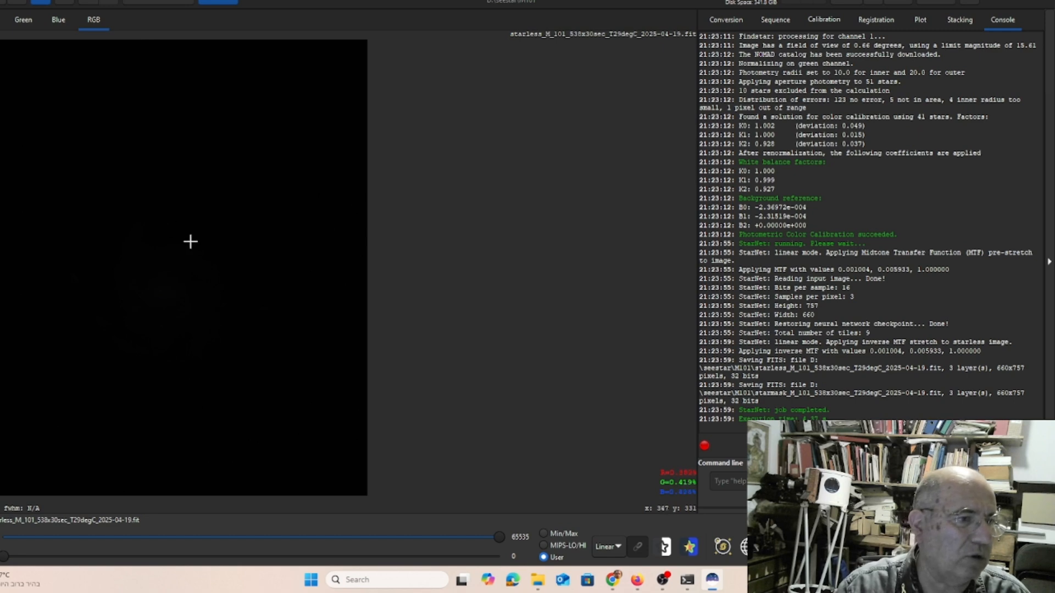
left_click(168, 3)
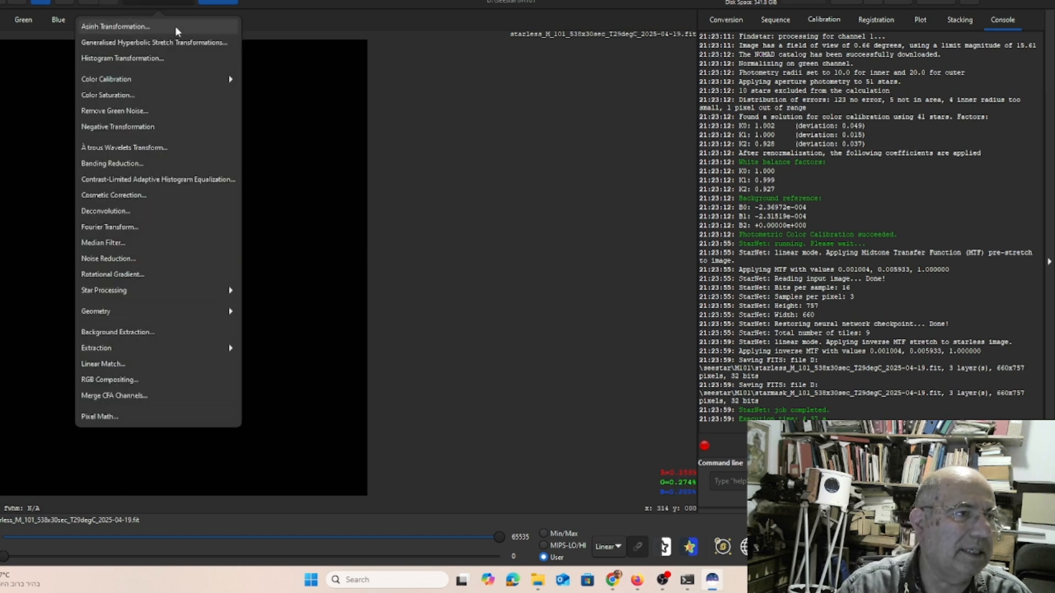
left_click(117, 27)
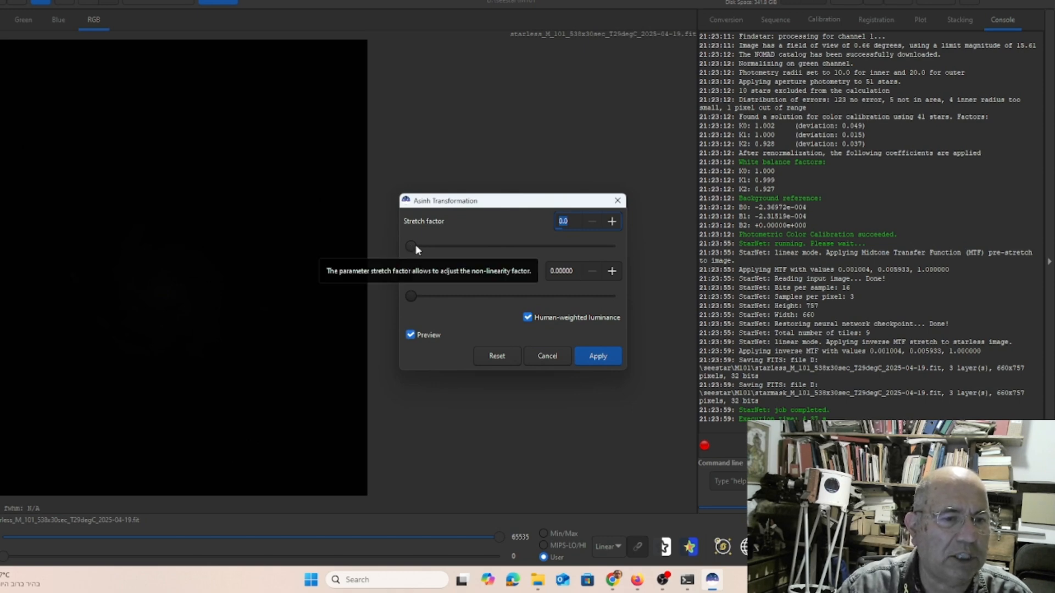
left_click_drag(415, 245, 469, 251)
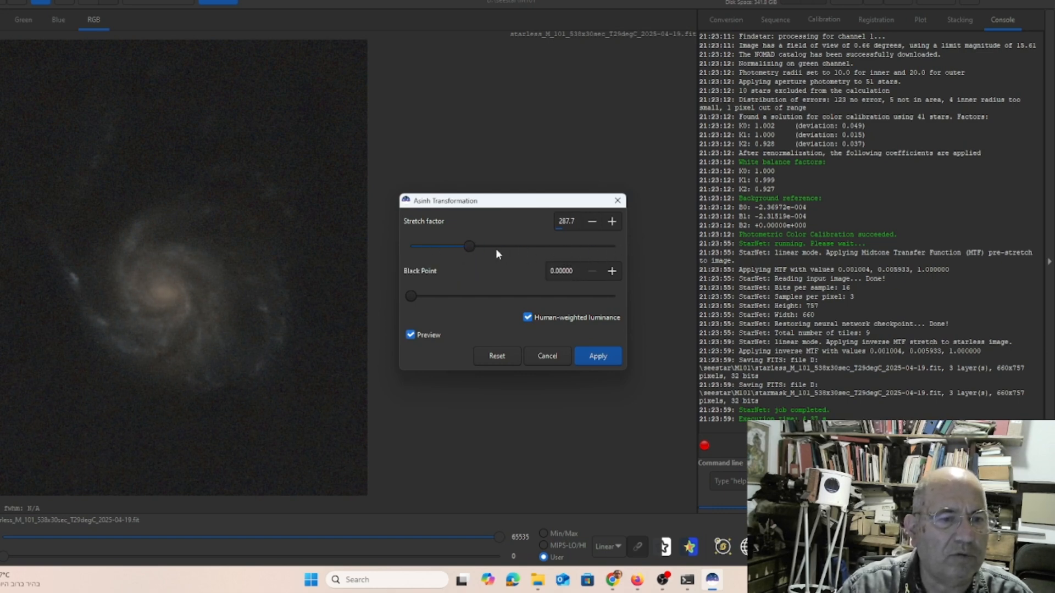
left_click_drag(467, 245, 466, 245)
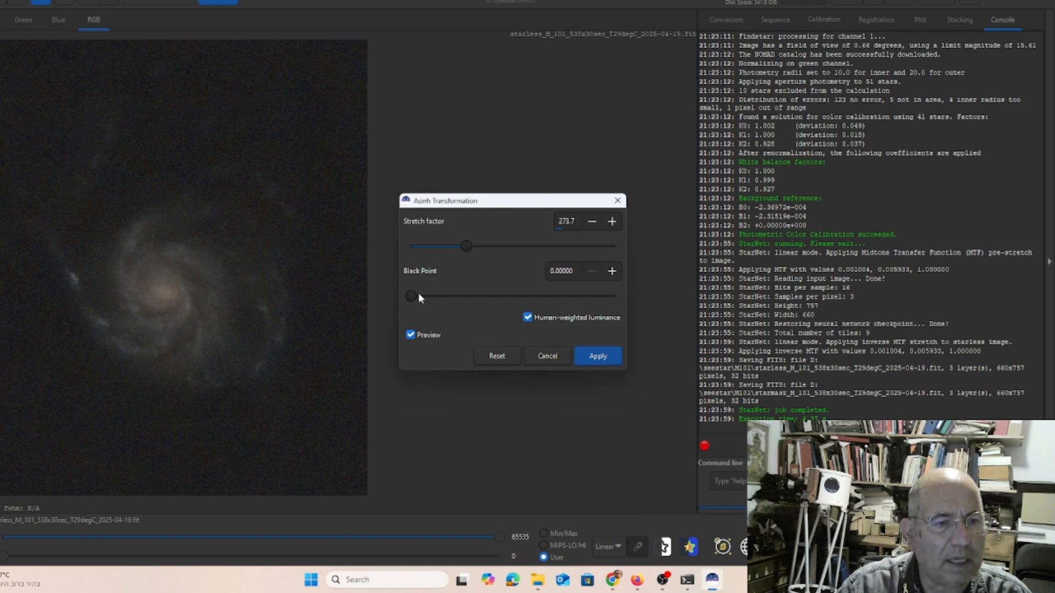
mouse_move(410, 297)
left_mouse_down()
mouse_move(425, 296)
mouse_move(400, 291)
left_mouse_up()
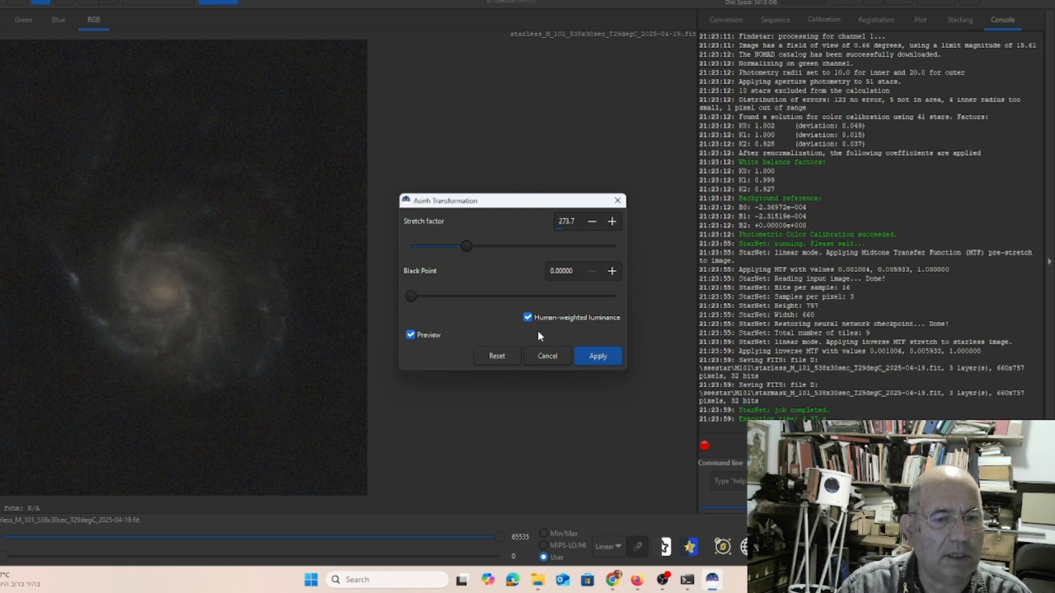
left_click(599, 357)
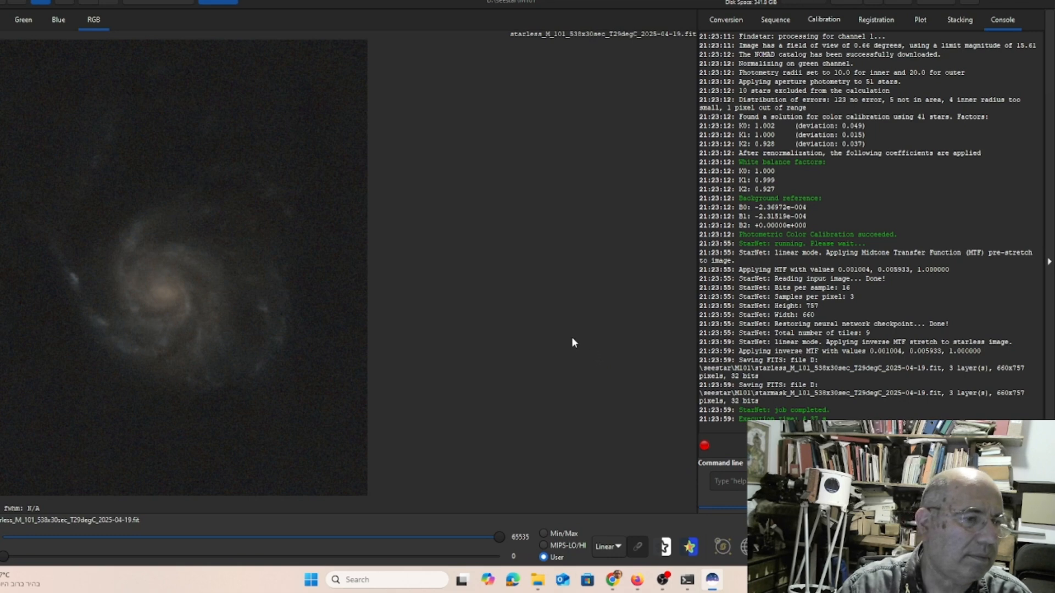
Apply a Generalised Hyperbolic Stretch to the starless image with stretch factor 0.310 and highlight protection point 0.80430
left_click(180, 7)
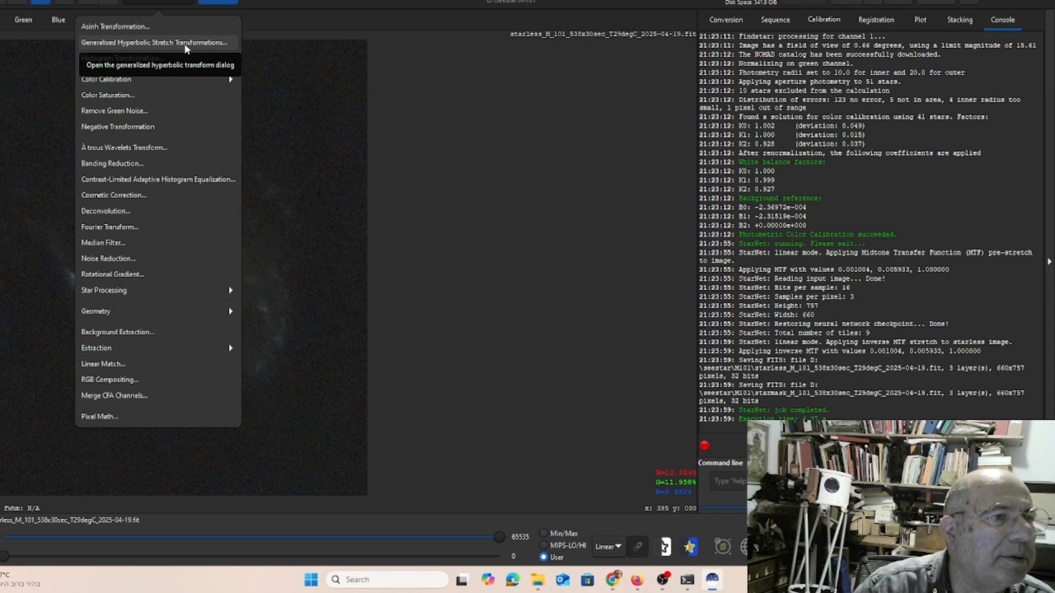
left_click(192, 44)
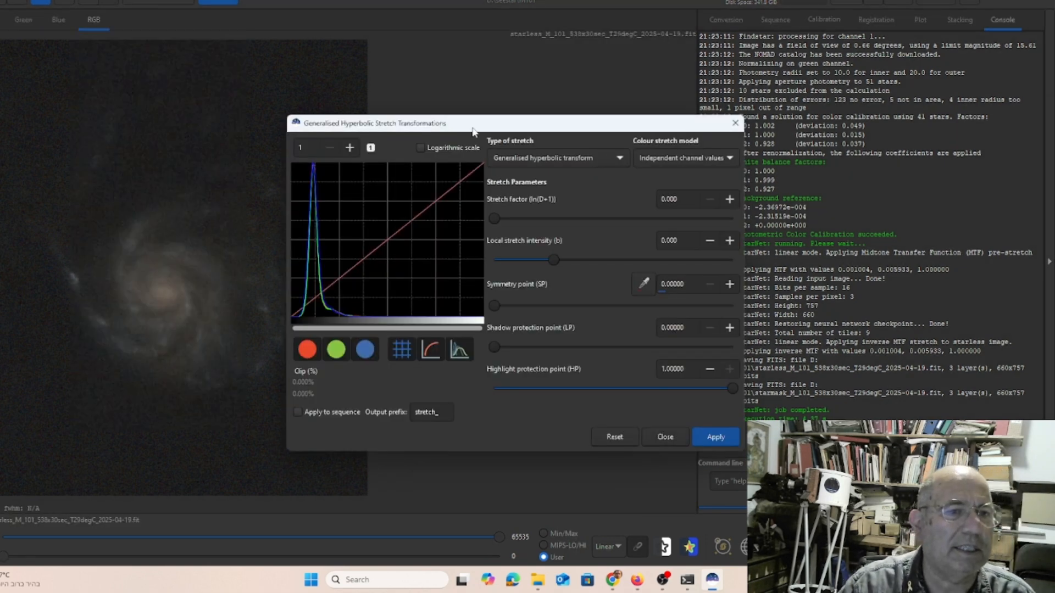
left_click_drag(456, 123, 607, 120)
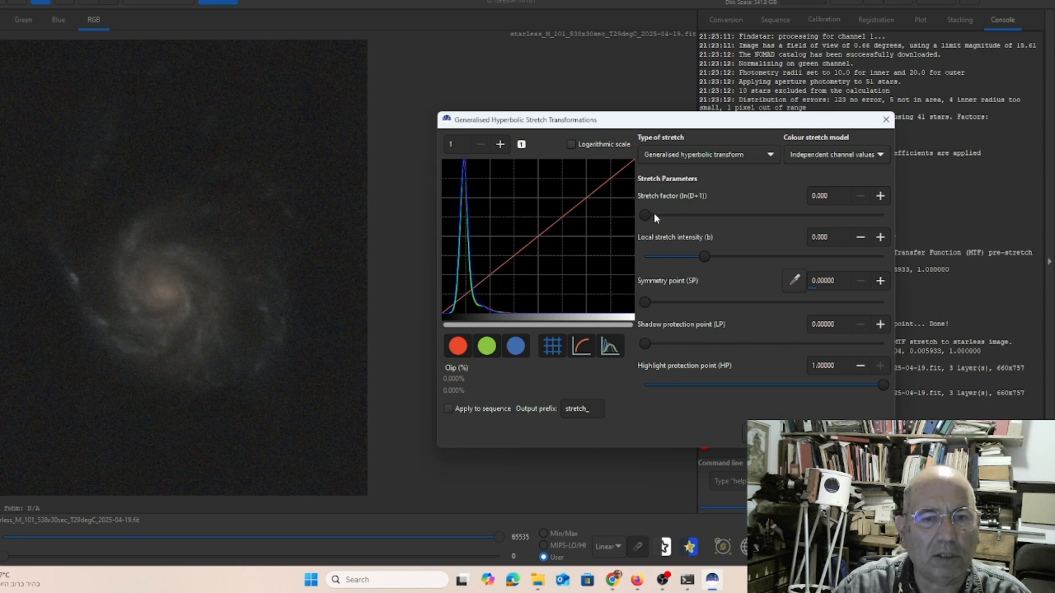
left_click_drag(648, 216, 654, 215)
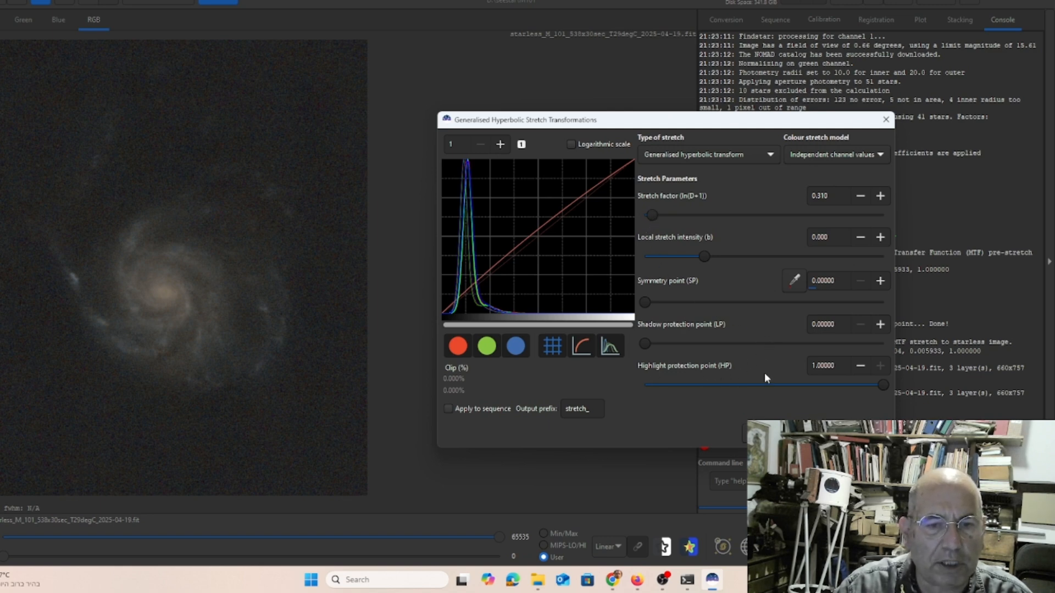
left_click_drag(884, 384, 847, 387)
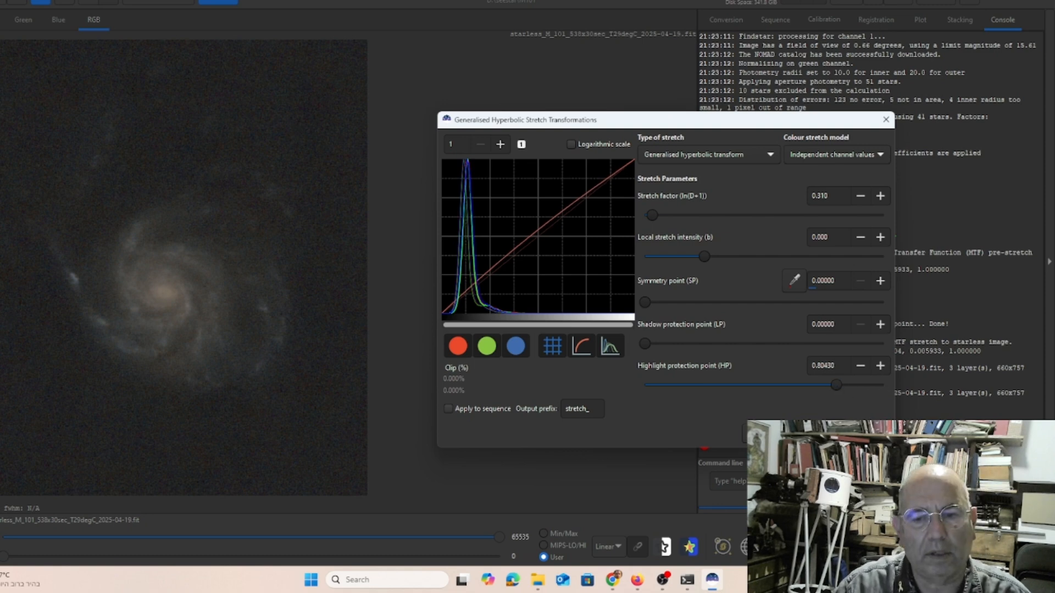
left_click(866, 434)
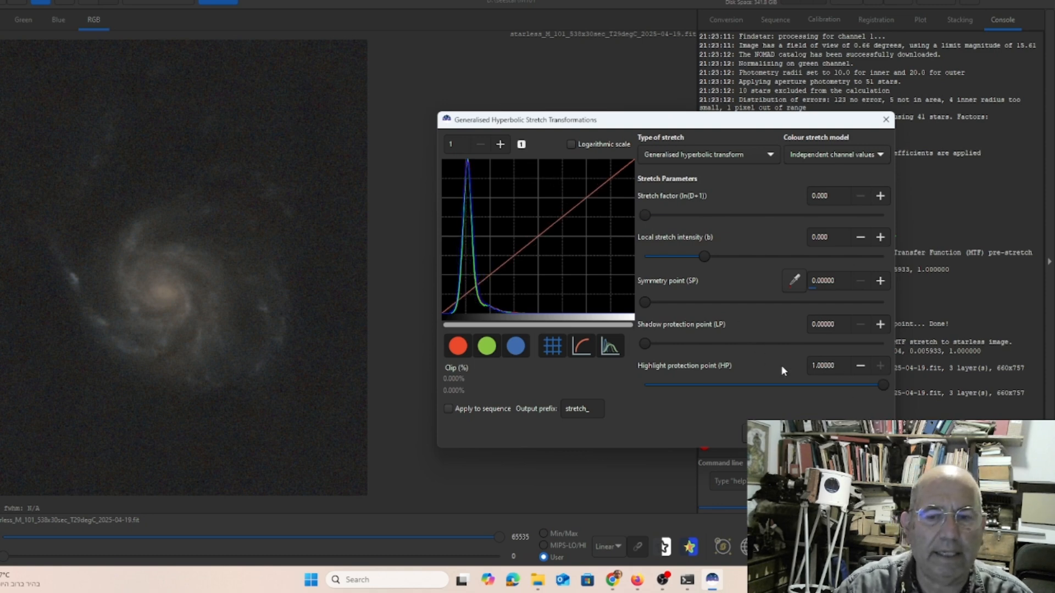
left_click(767, 433)
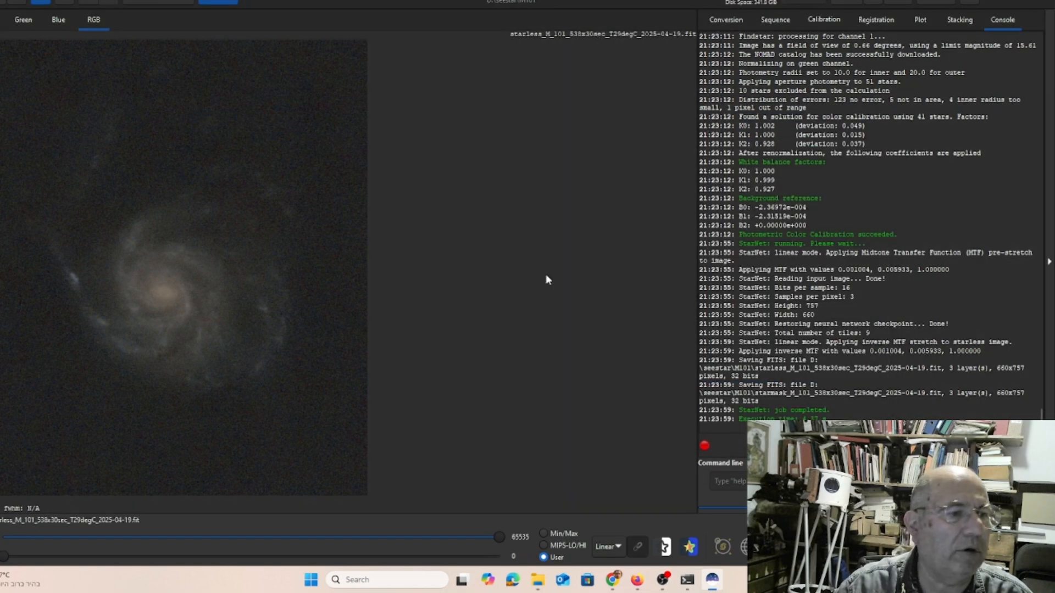
Apply a Histogram Transformation to the starless image with shadows at 0.0280612 and midtones at 0.4435695
left_click(153, 1)
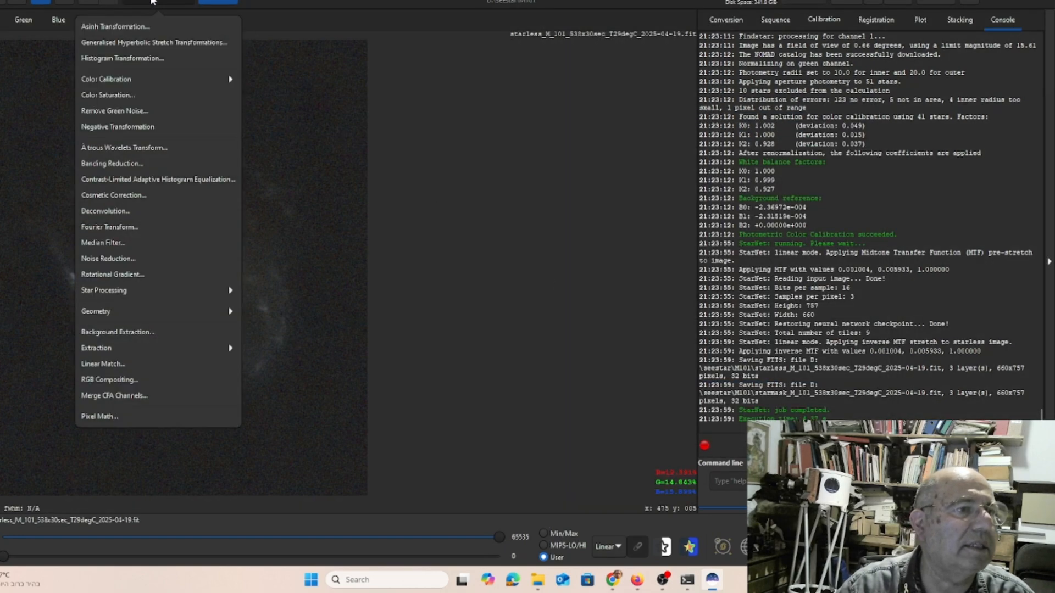
left_click(124, 61)
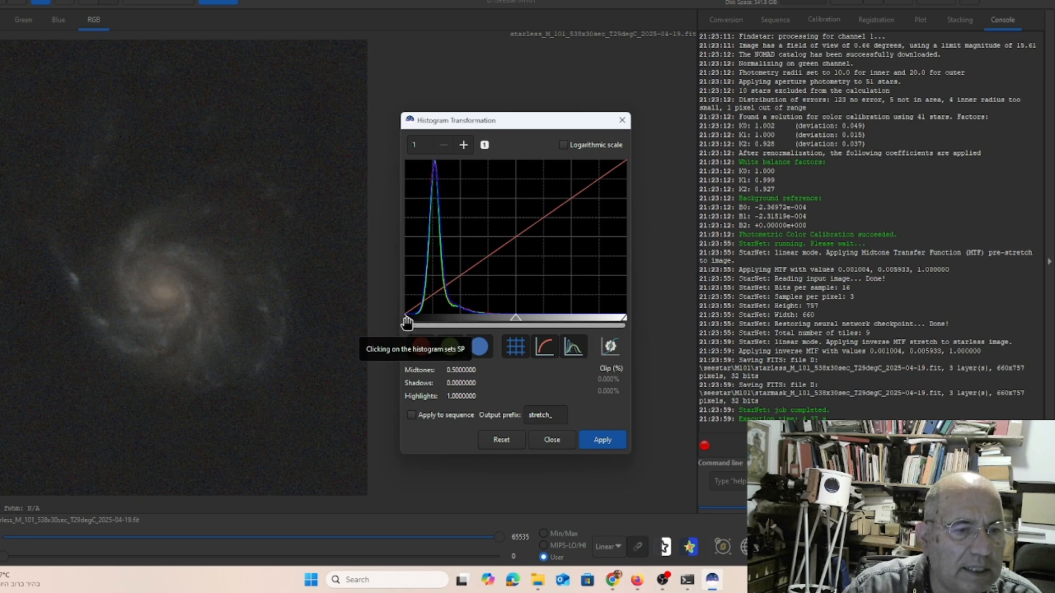
left_click(464, 146)
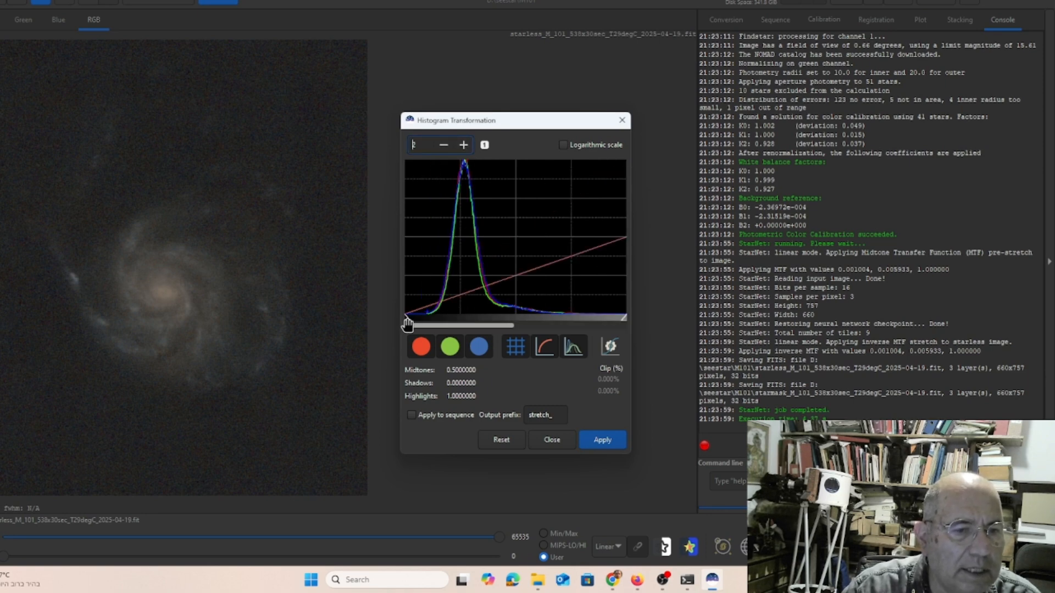
left_click_drag(407, 323, 416, 319)
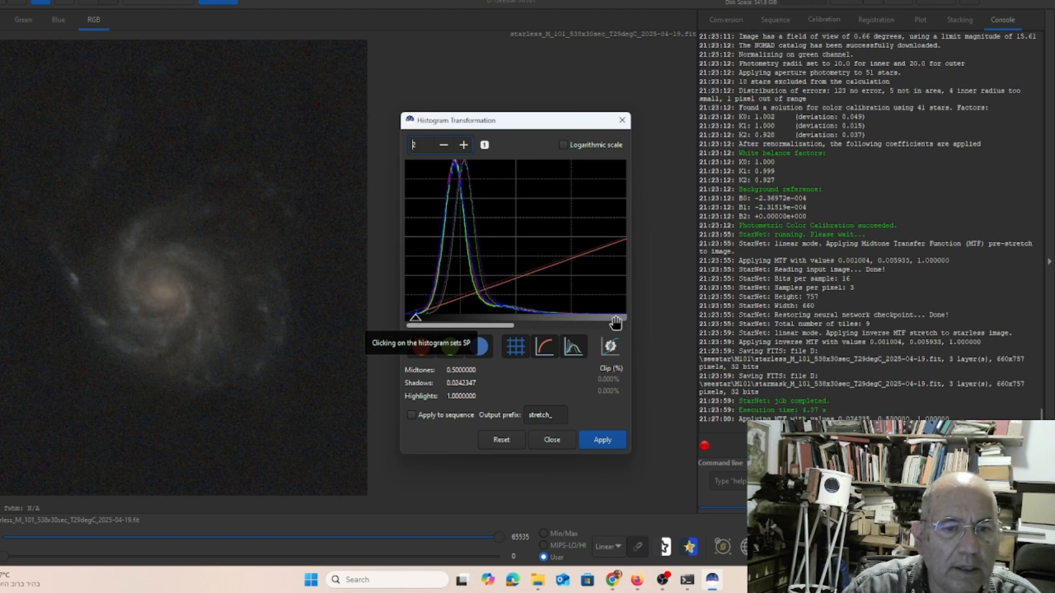
mouse_move(623, 323)
left_mouse_down()
mouse_move(574, 324)
mouse_move(609, 325)
left_mouse_up()
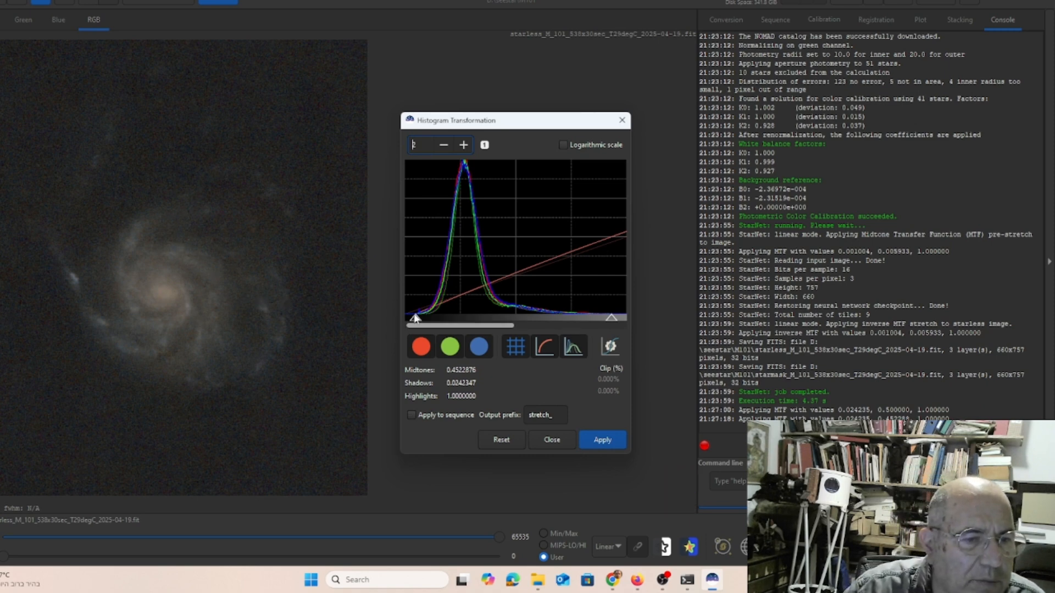
left_click_drag(414, 317, 417, 318)
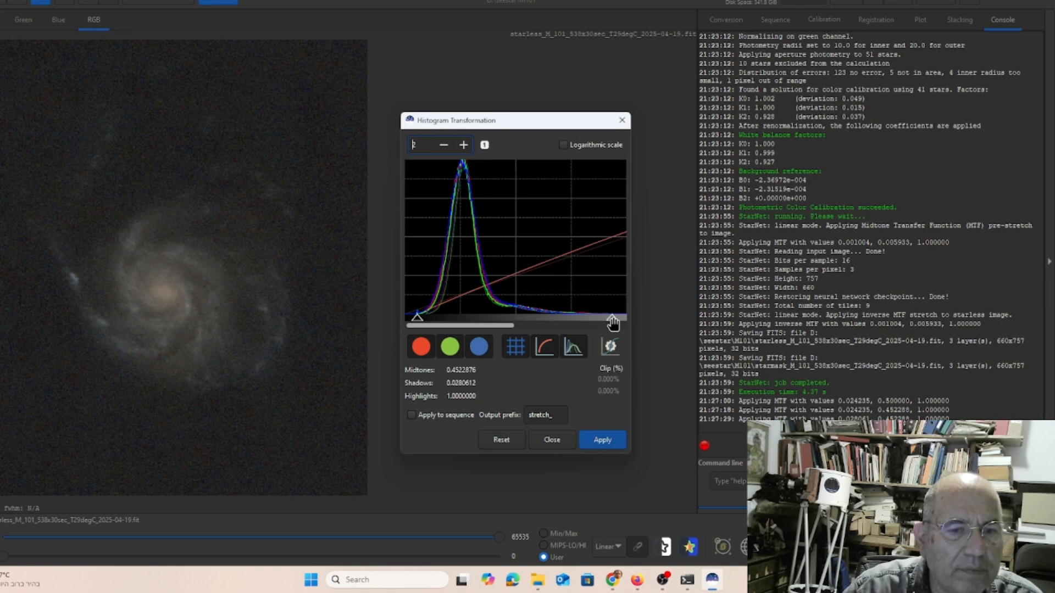
left_click_drag(612, 319, 609, 323)
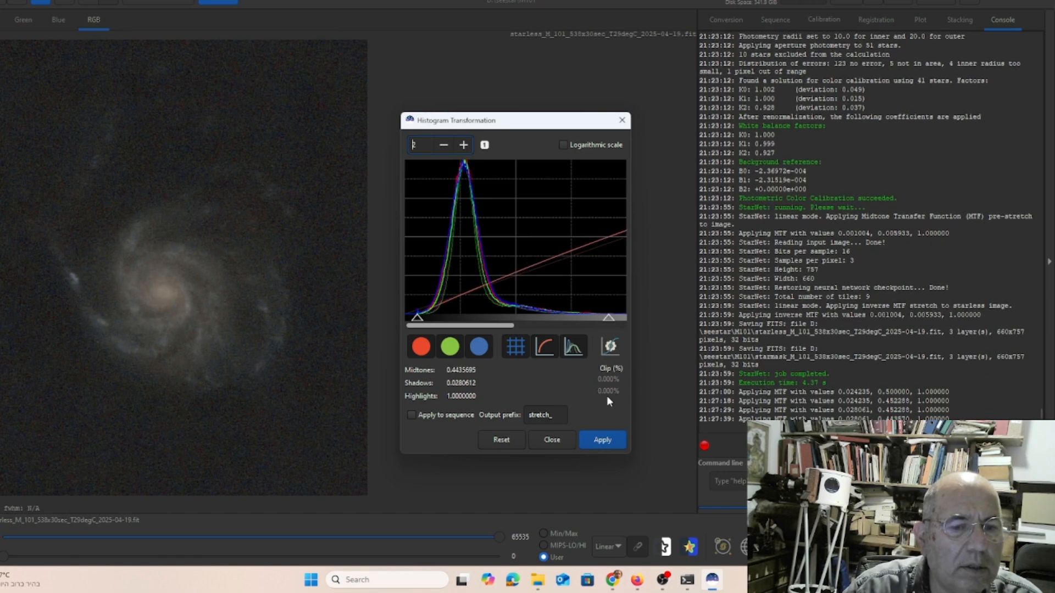
left_click(600, 442)
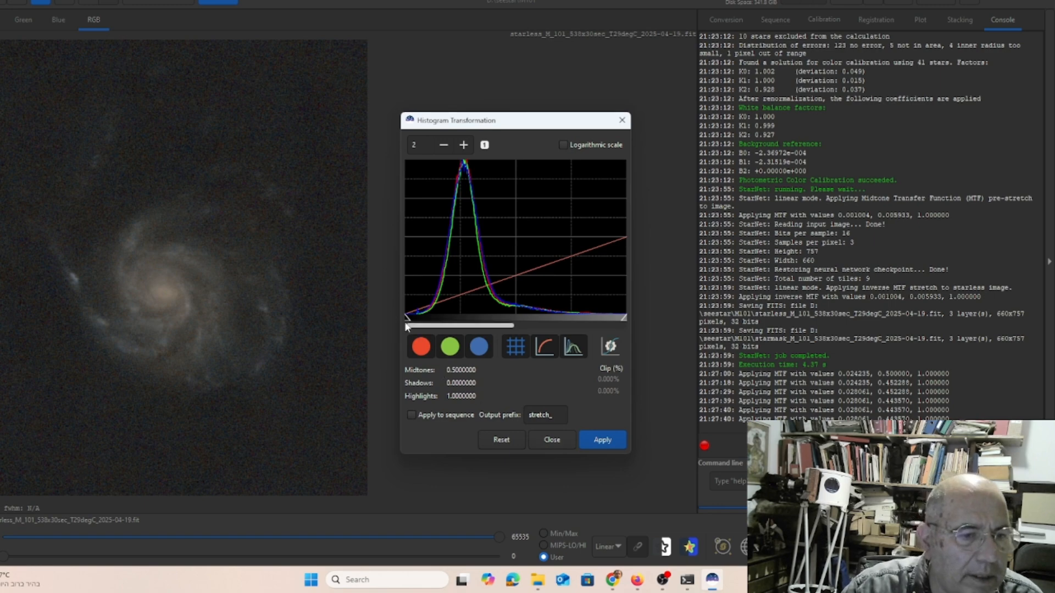
Apply another Histogram Transformation to the starless image with shadows at 0.0102041 and midtones at 0.4858248, and close the dialog
left_click_drag(408, 322, 410, 322)
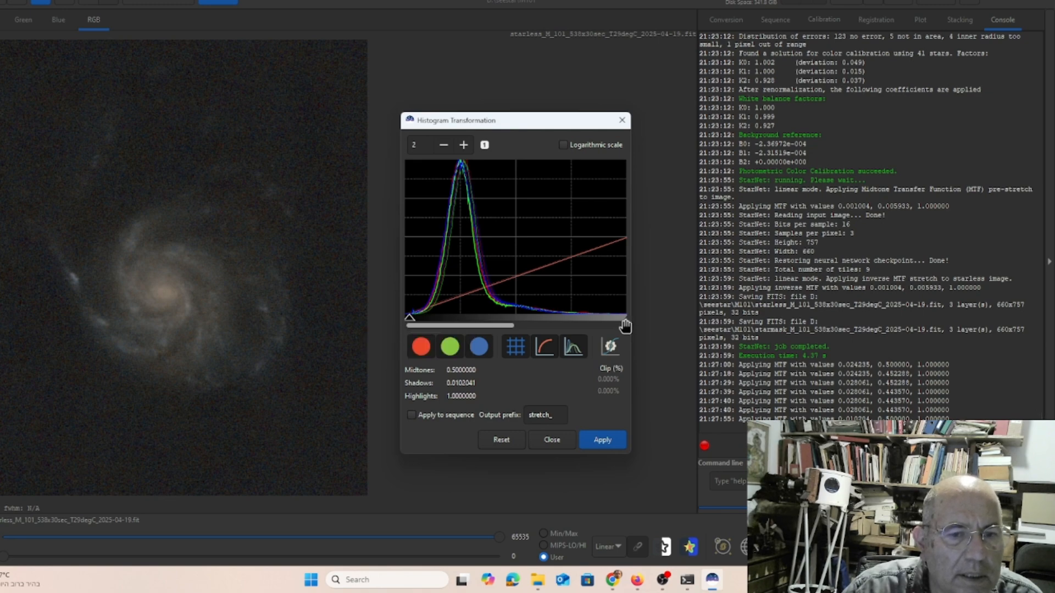
left_click_drag(626, 321, 623, 323)
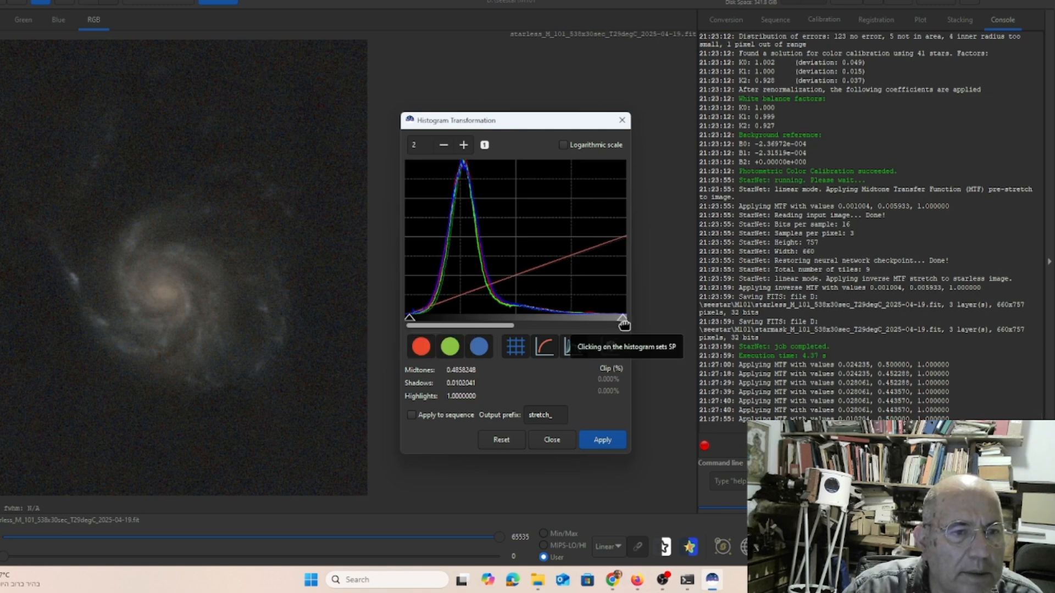
left_click(605, 439)
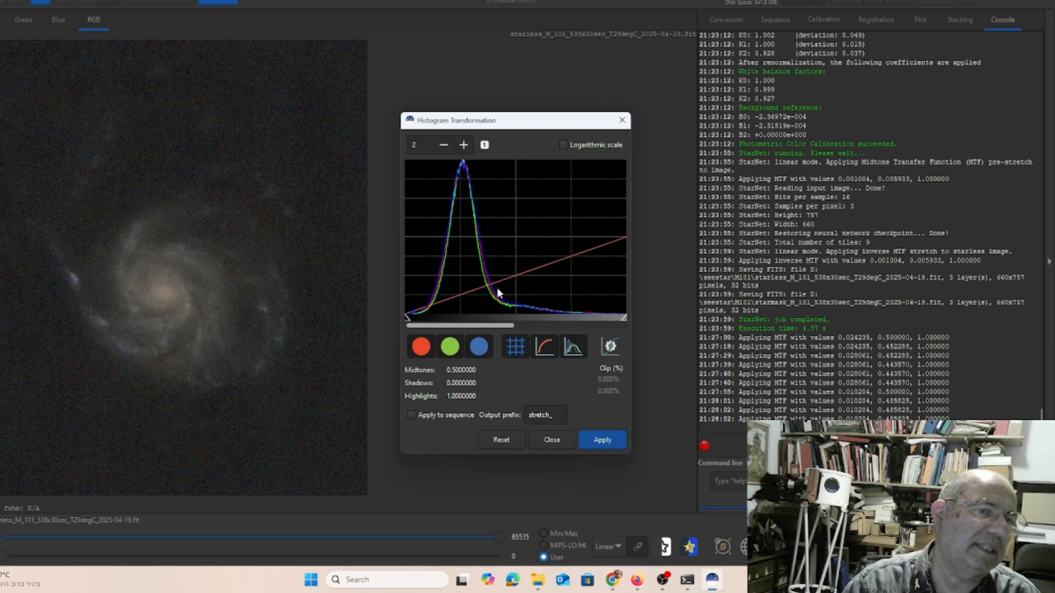
left_click(546, 440)
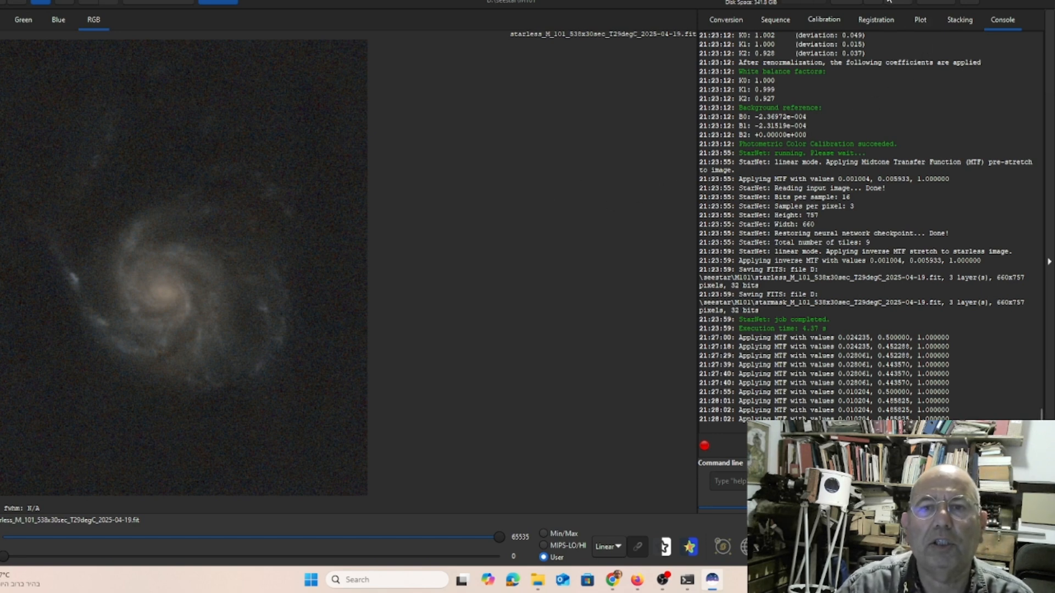
Save the starless image as the uncompressed 32-bit floating point TIFF starless_M_101_538x30sec_T29degC_2025-04-19.tif in the M101 folder
left_click(874, 3)
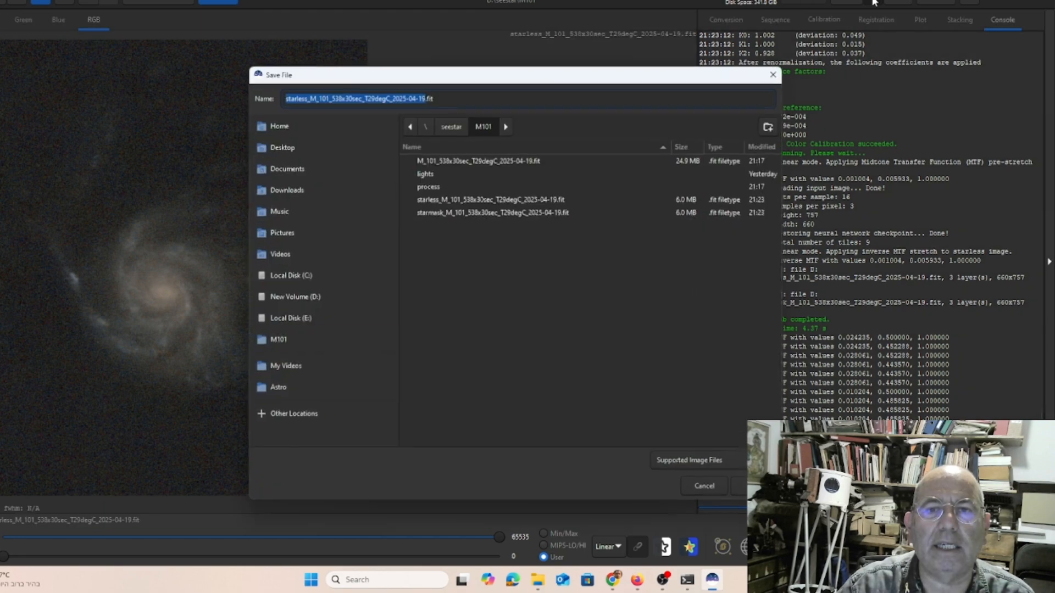
left_click(691, 464)
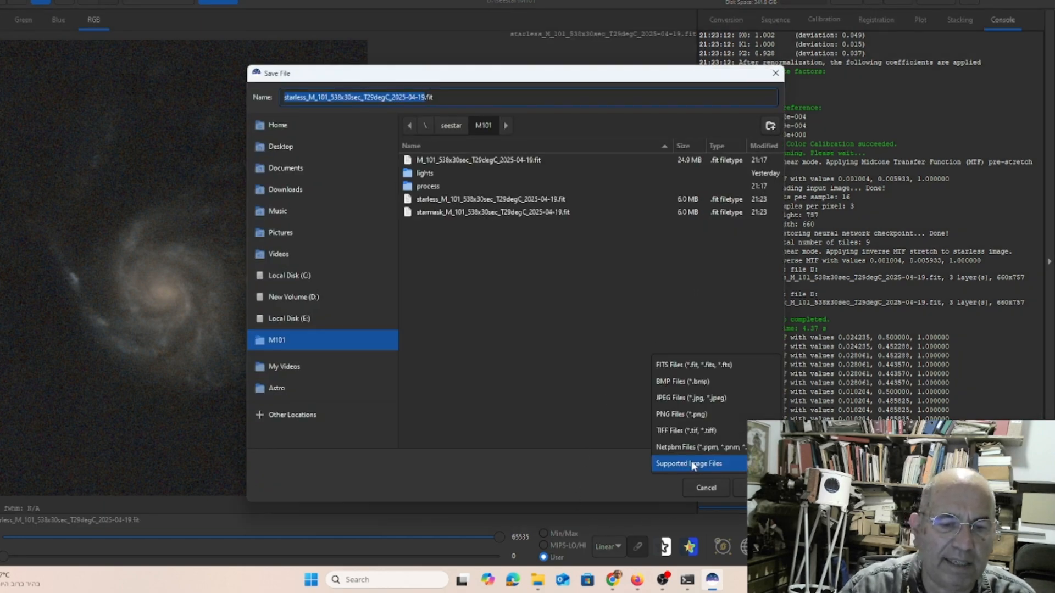
left_click(726, 431)
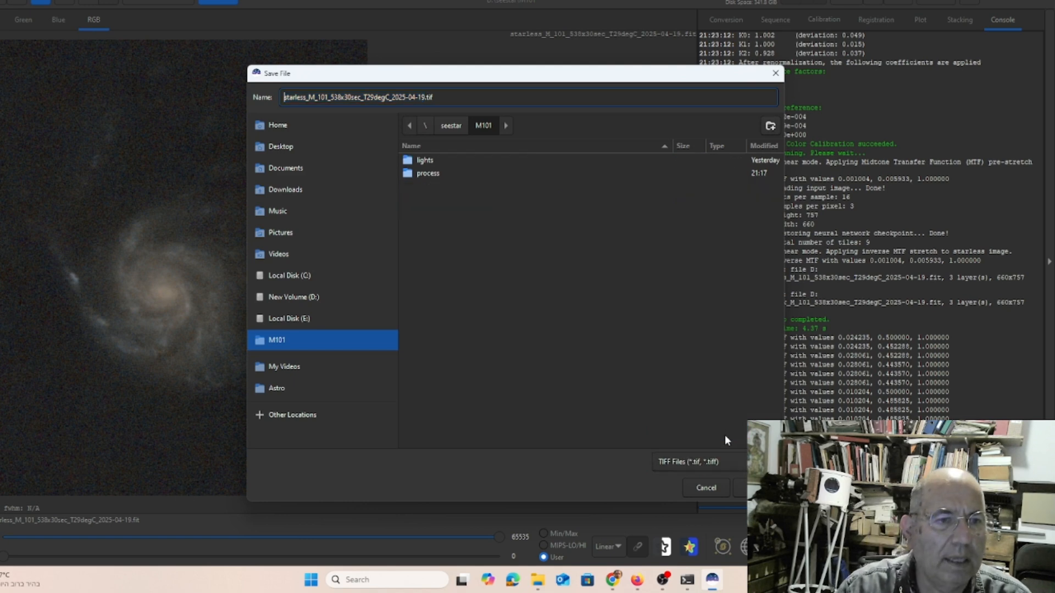
left_click(757, 488)
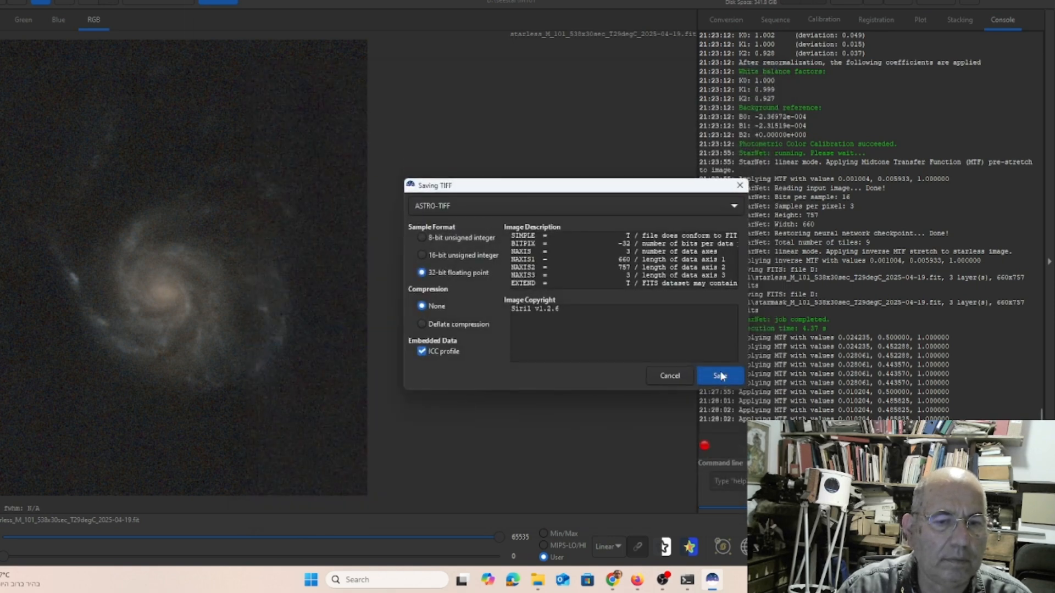
left_click(720, 376)
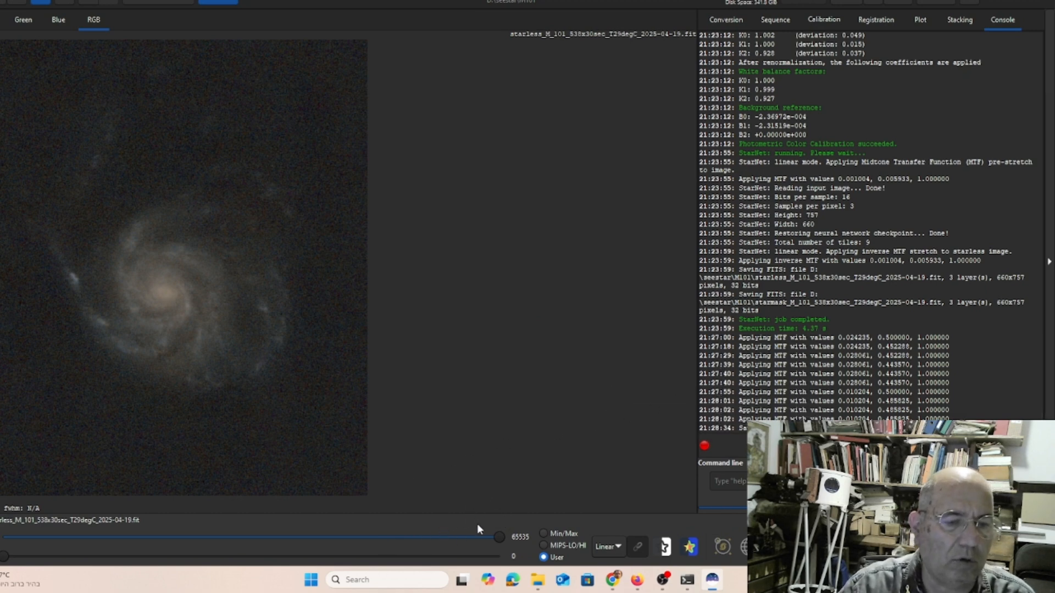
Launch GraXpert 3.1.0rc2
left_click(316, 581)
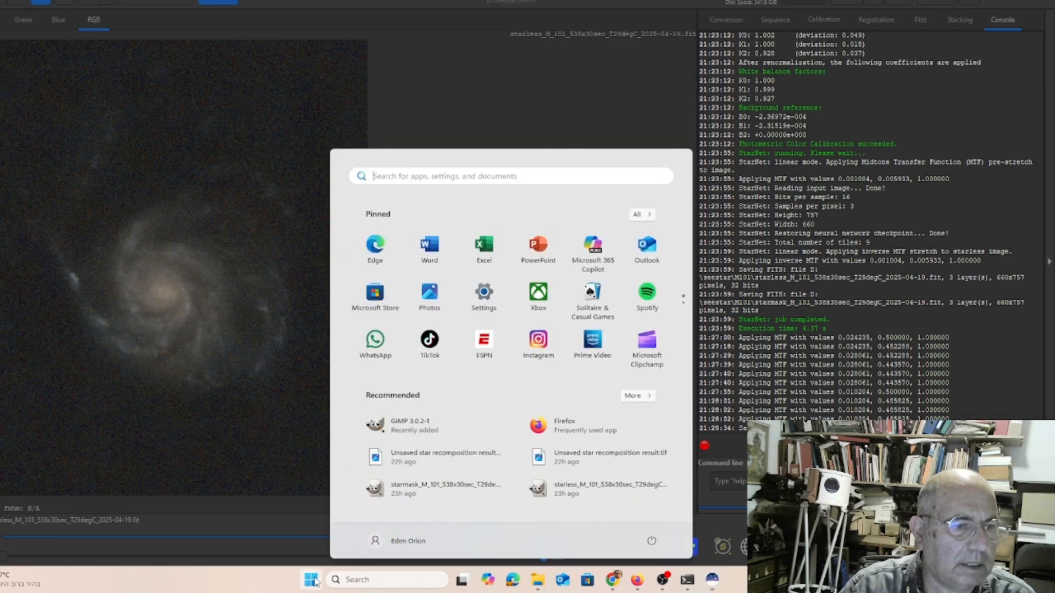
left_click(390, 177)
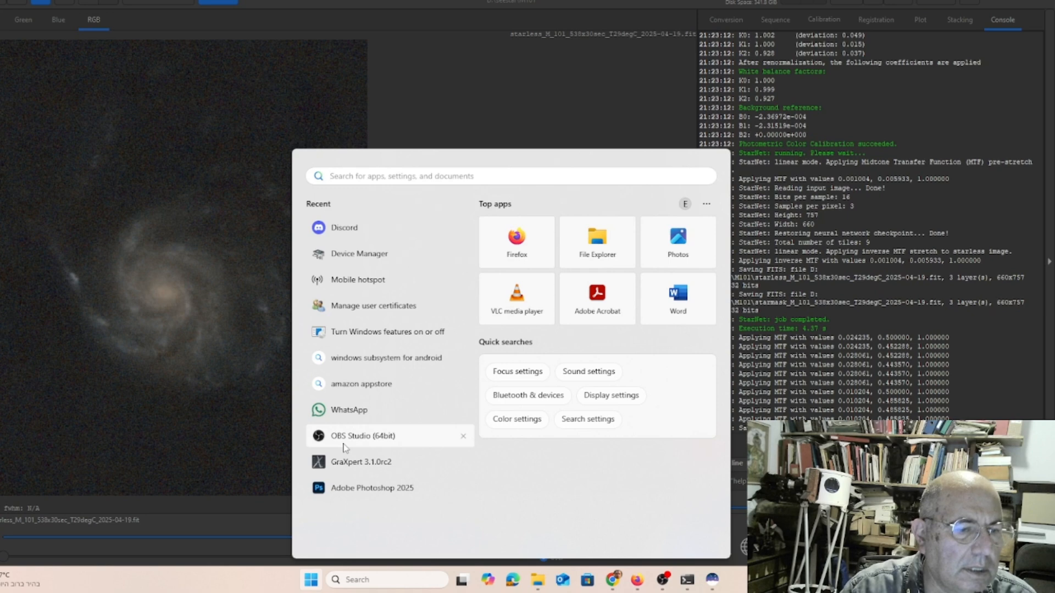
left_click(344, 466)
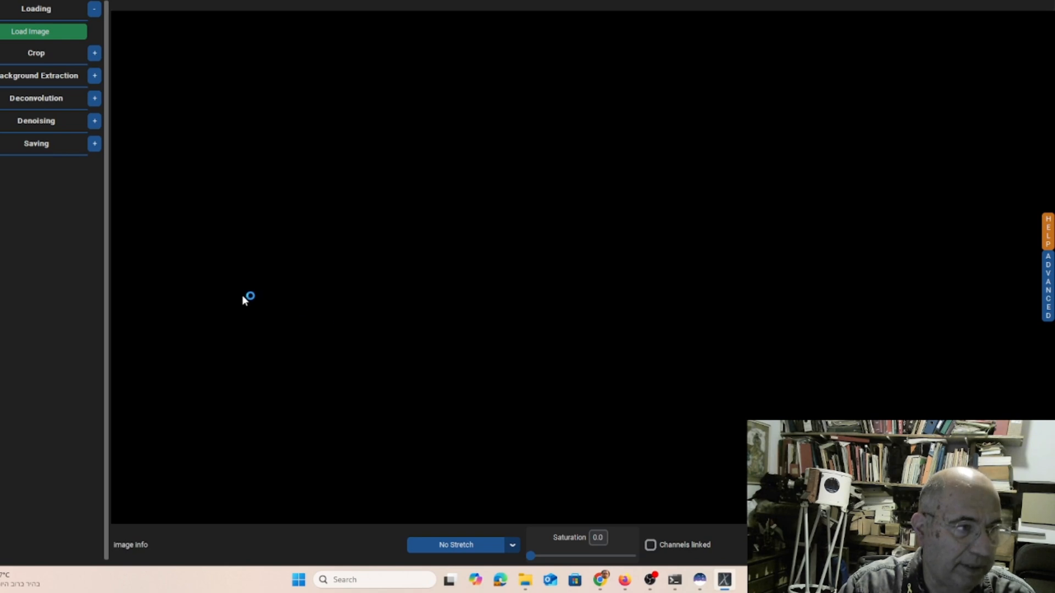
left_click(589, 324)
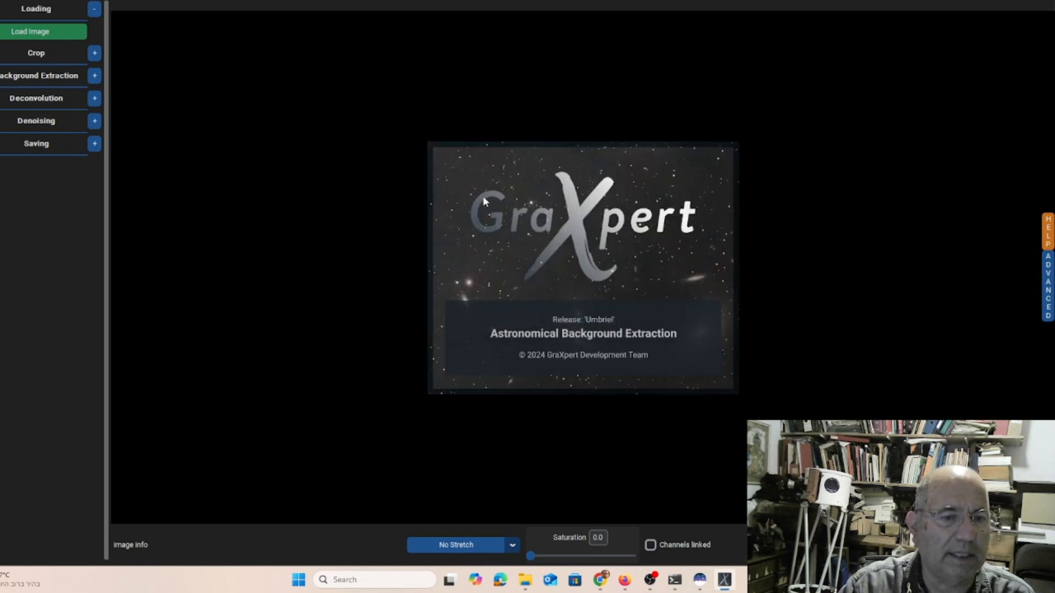
Load starless_M_101_538x30sec_T29degC_2025-04-19.tif from the seestar\M101 folder
left_click(52, 33)
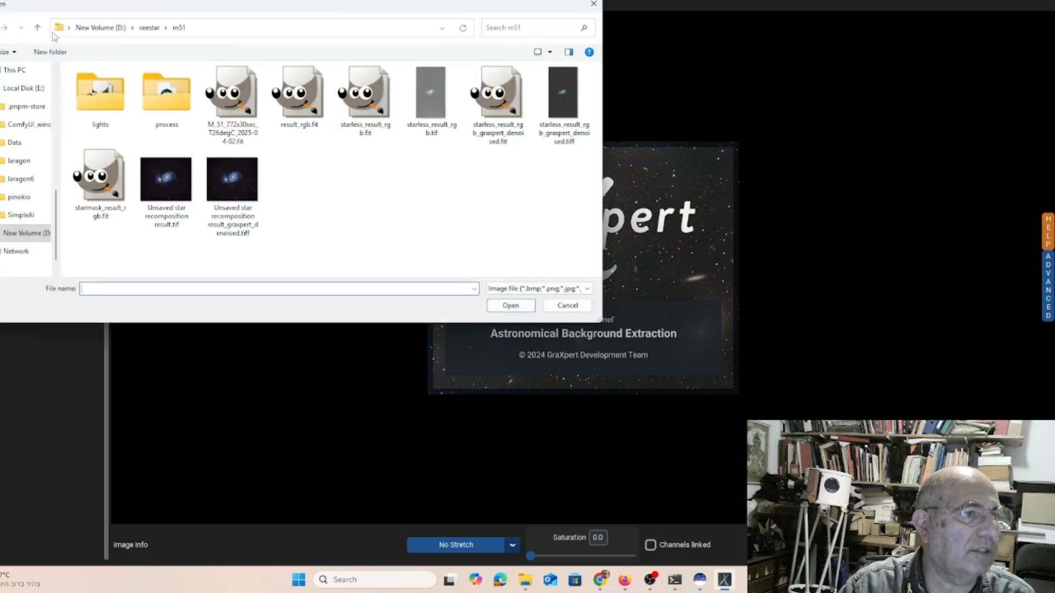
left_click(151, 28)
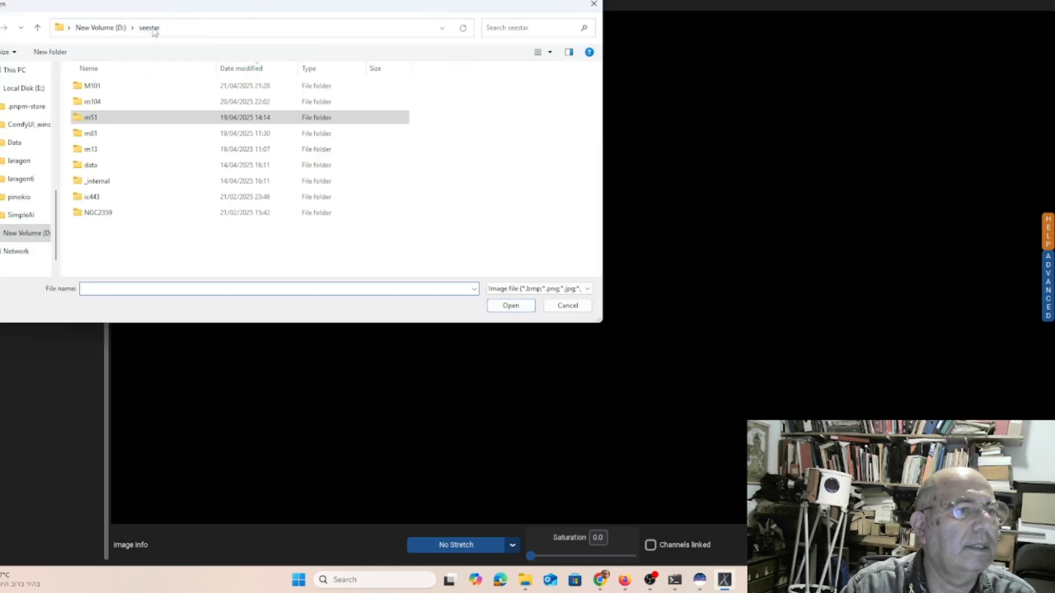
double_click(91, 87)
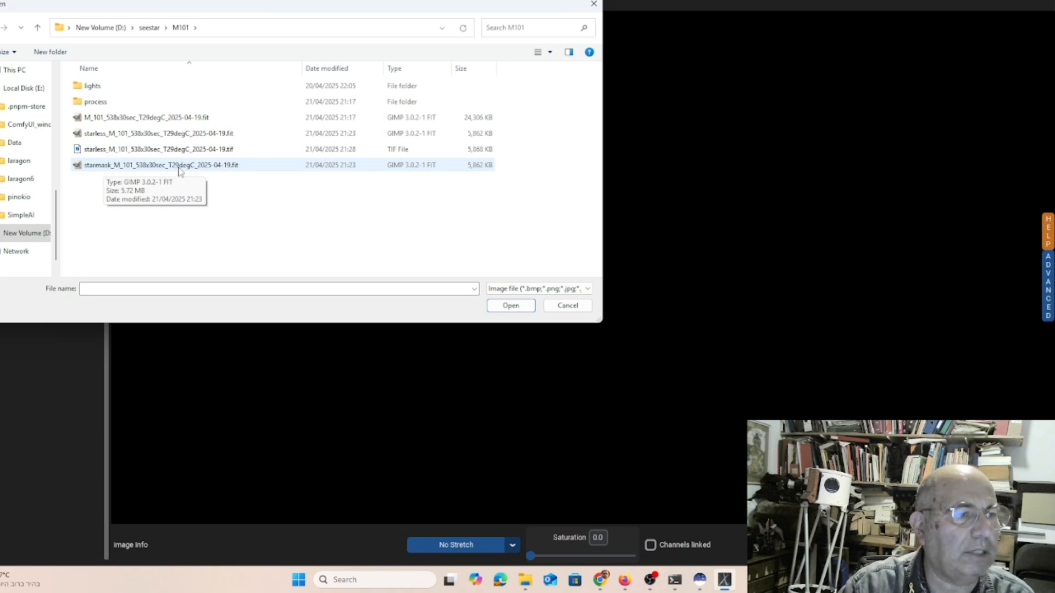
left_click(131, 149)
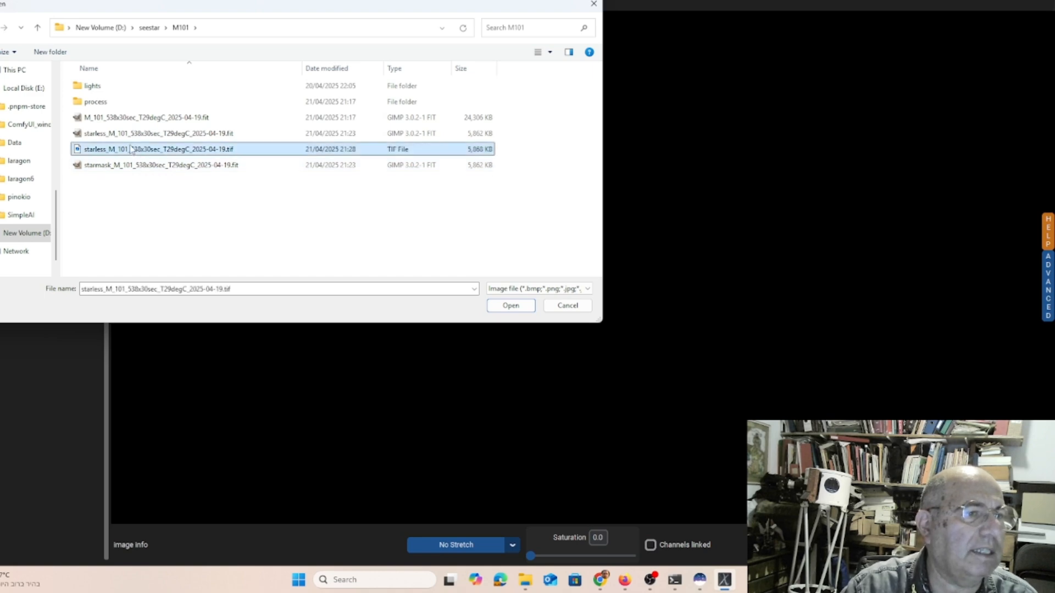
left_click(500, 306)
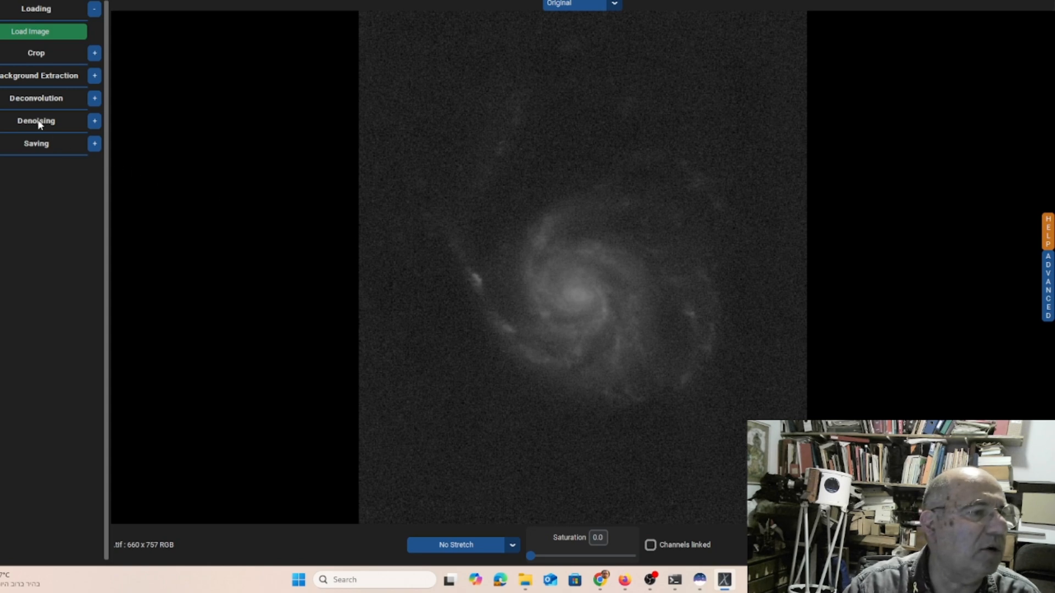
Denoise the galaxy image at strength 1.0 and save it as the 16-bit TIFF starless_M_101_538x30sec_T29degC_2025-04-19_graxpert_denoised.tiff
left_click(93, 122)
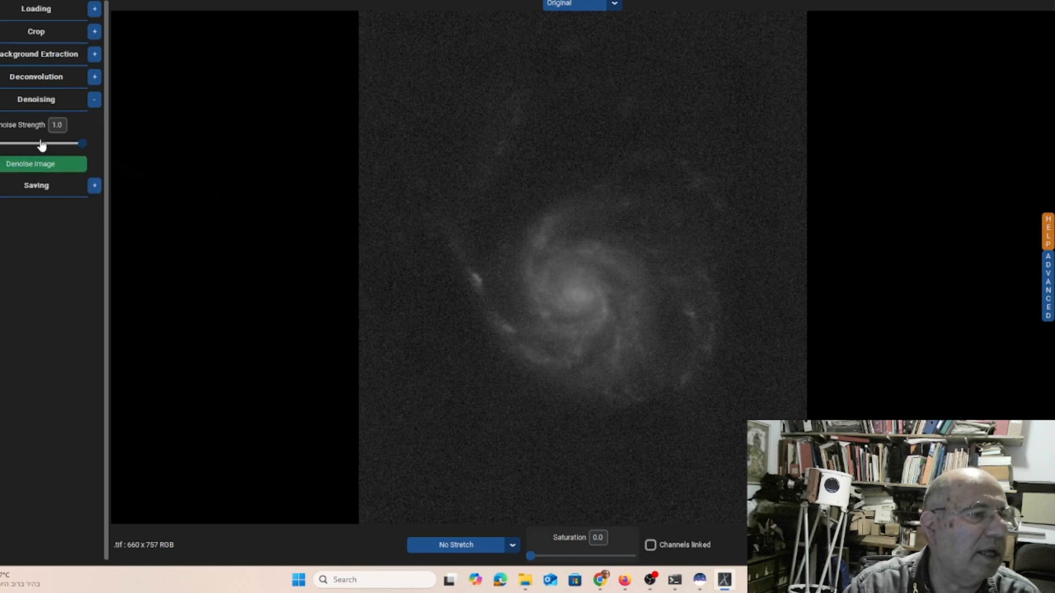
left_click(26, 168)
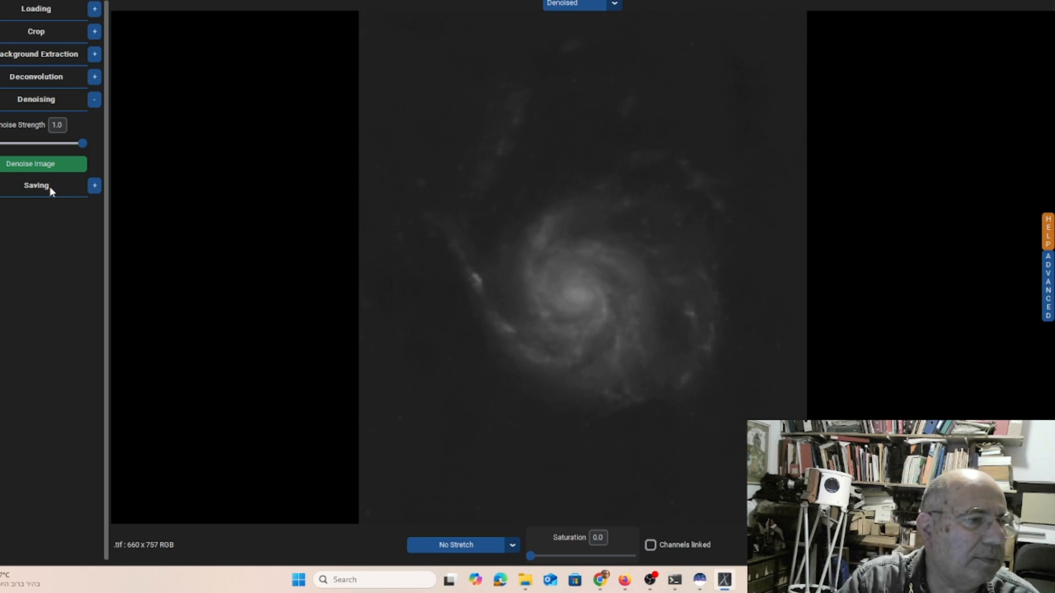
left_click(95, 186)
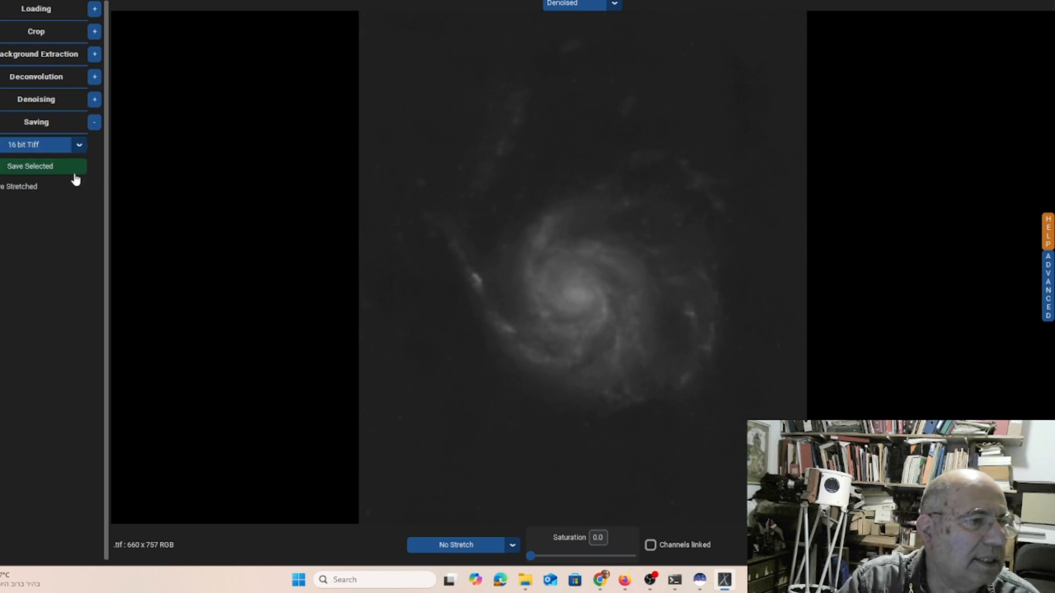
left_click(62, 169)
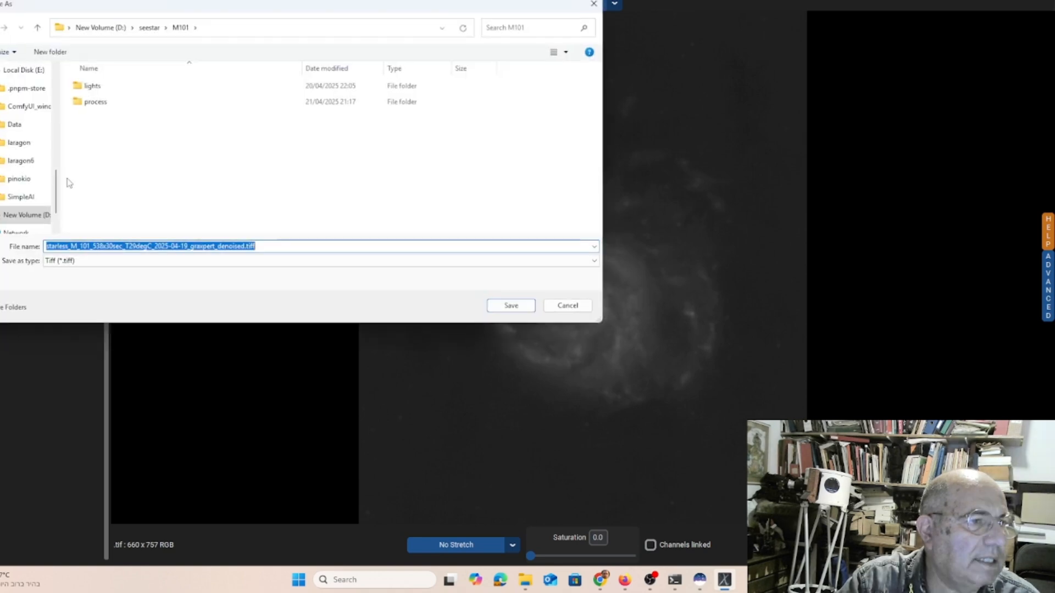
left_click(511, 307)
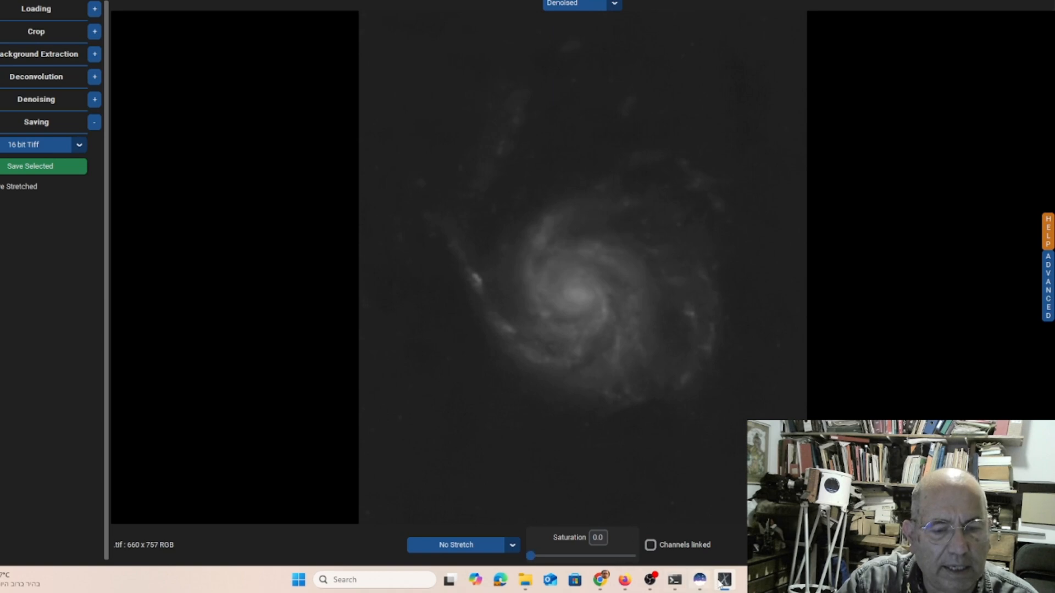
Switch back to Siril and open starless_M_101_538x30sec_T29degC_2025-04-19_graxpert_denoised.tiff from the M101 folder
left_click(699, 580)
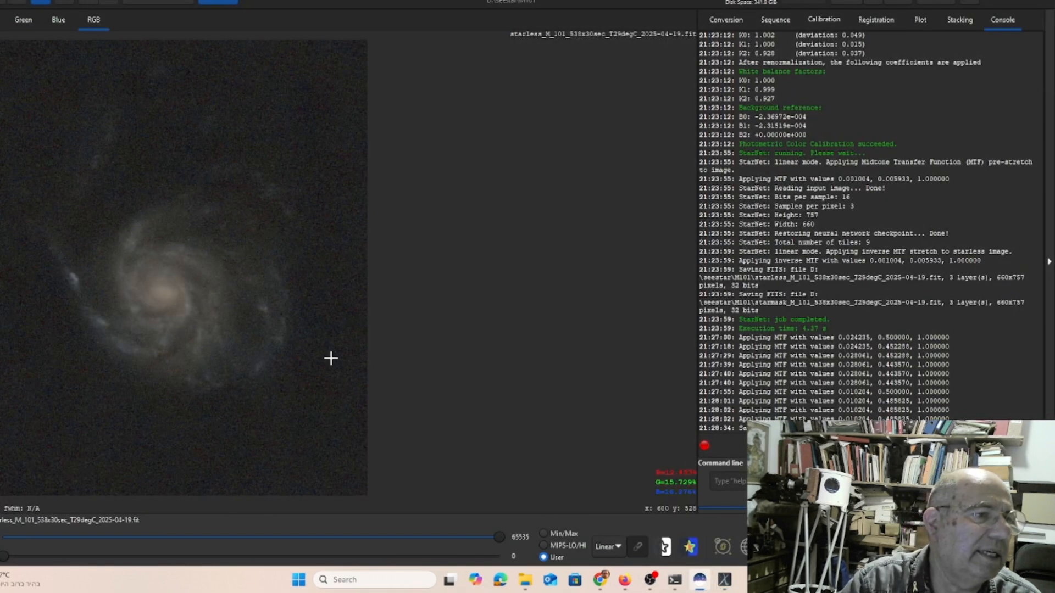
key("ctrl+o")
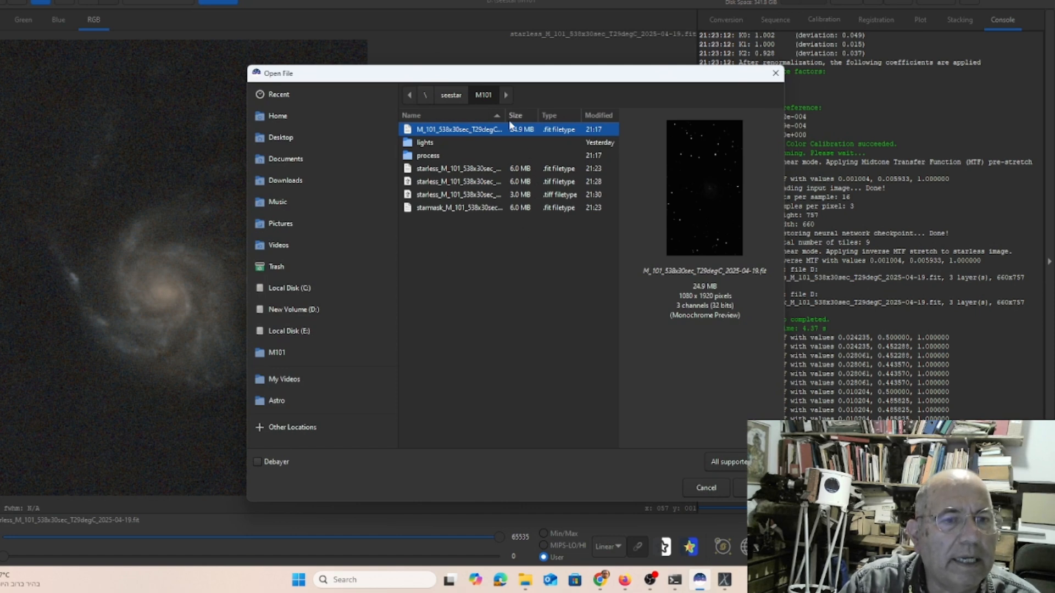
left_click_drag(507, 117, 539, 121)
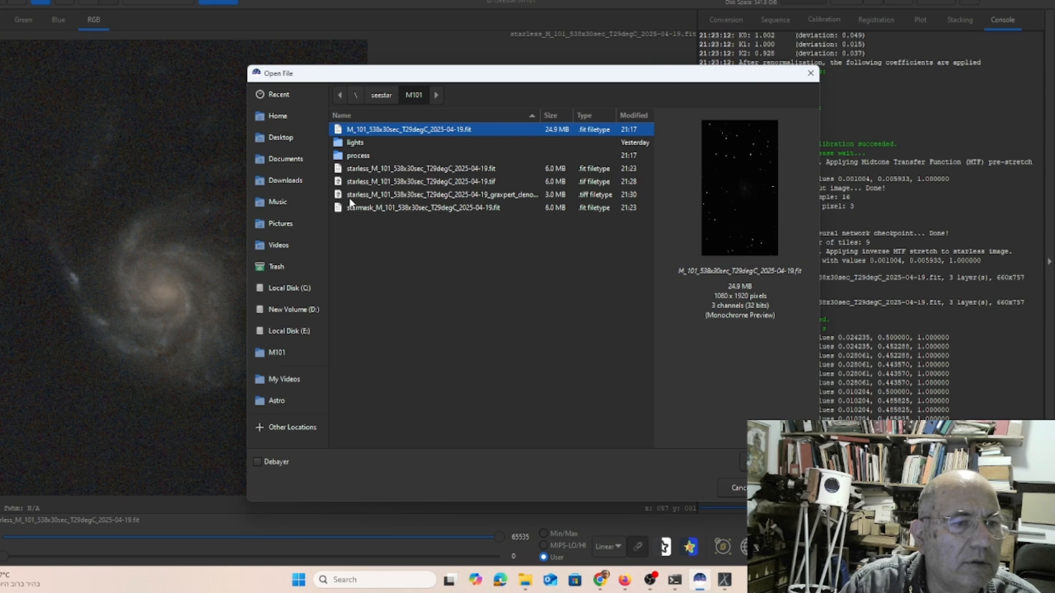
left_click(503, 192)
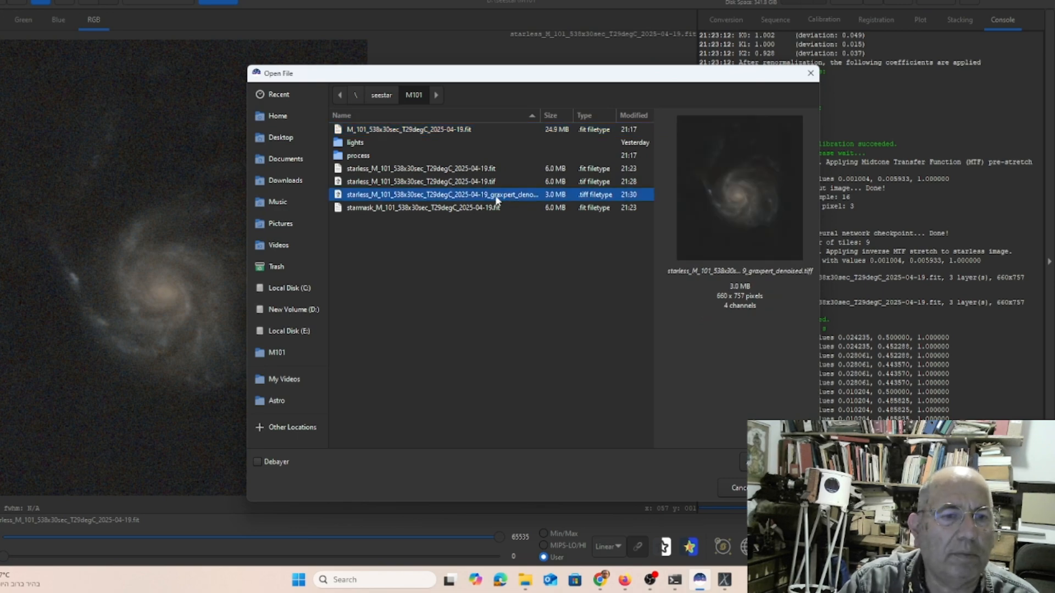
double_click(495, 195)
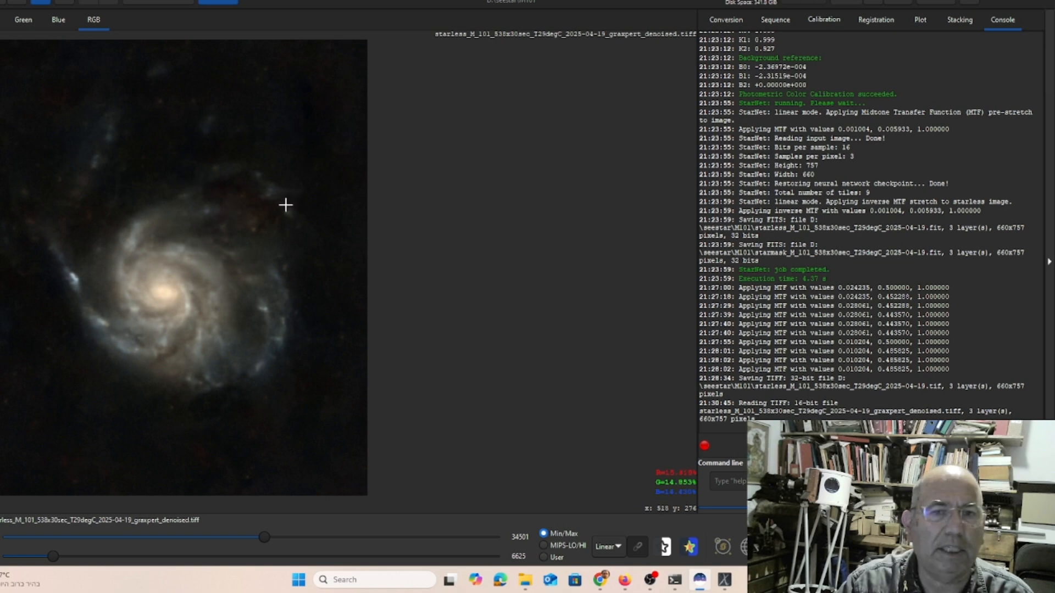
Save the denoised image as the 32-bit floating point FITS file starless_M_101_538x30sec_T29degC_2025-04-19_graxpert_denoised.fit with its MIPS values embedded
left_click(877, 3)
left_click(717, 466)
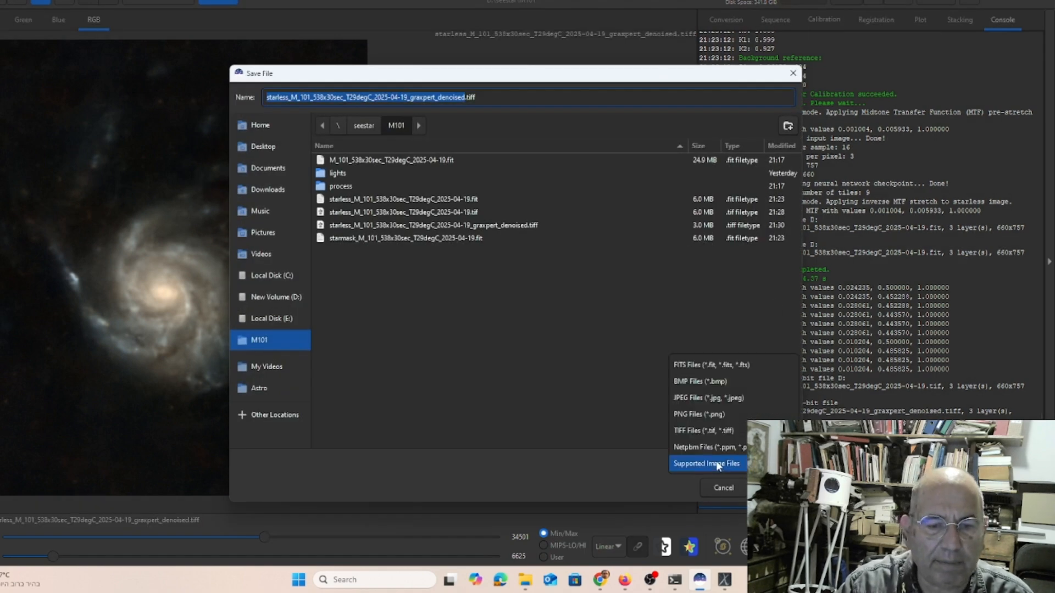
left_click(725, 364)
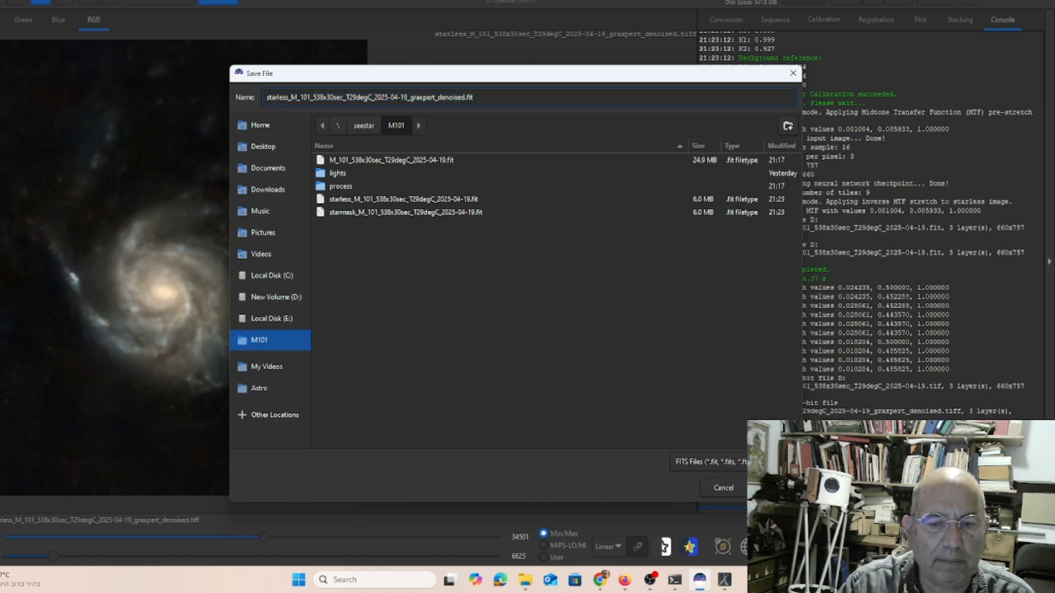
key("Return")
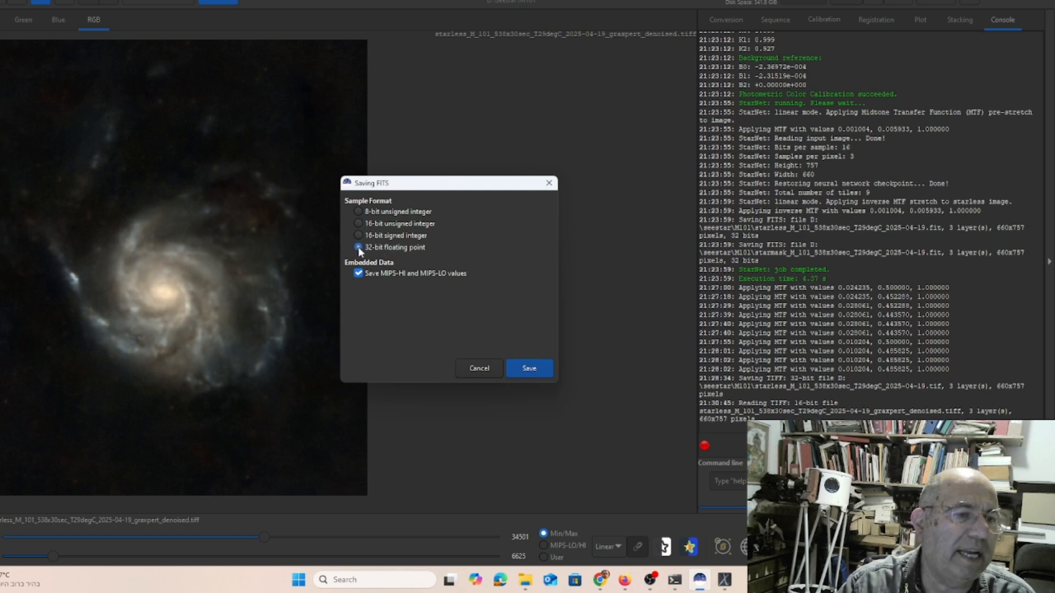
left_click(358, 247)
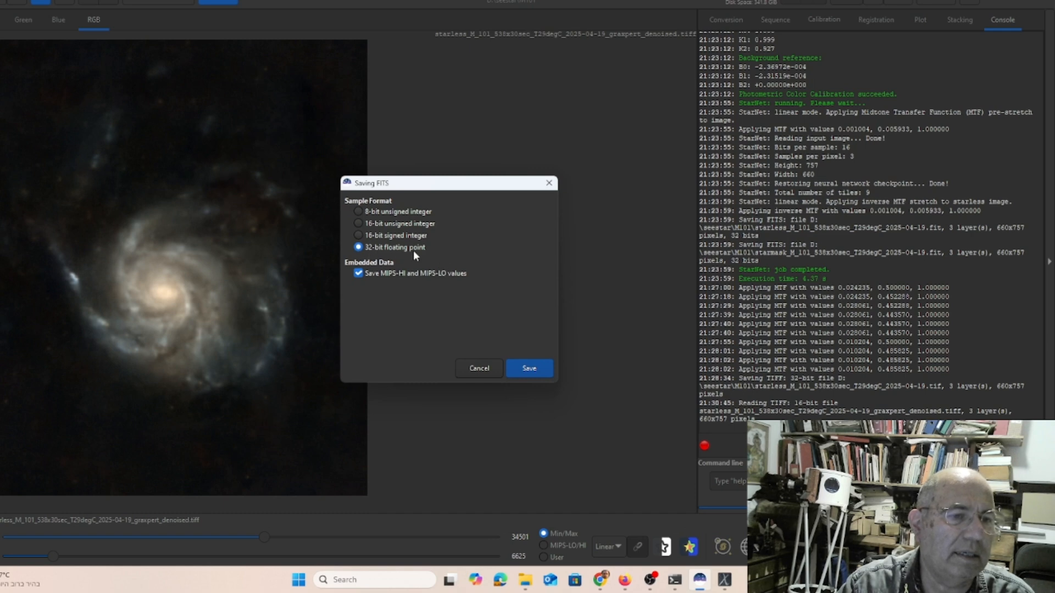
left_click(530, 369)
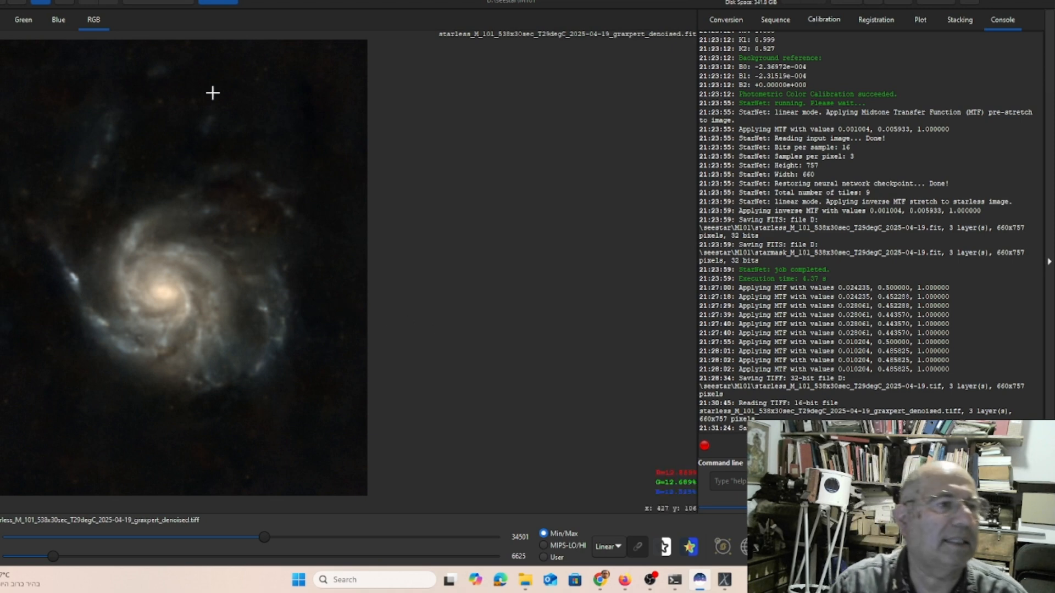
Set up a Star Recomposition with starless_M_101_538x30sec_T29degC_2025-04-19_graxpert_denoised.fit as background and starmask_M_101_538x30sec_T29degC_2025-04-19.fit as stars
left_click(153, 1)
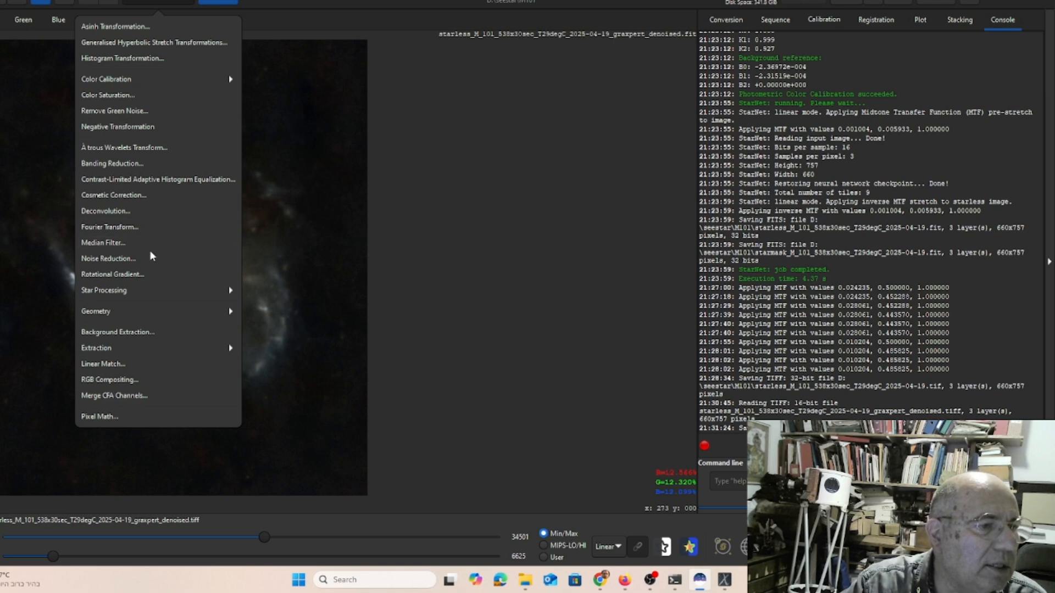
left_click(139, 290)
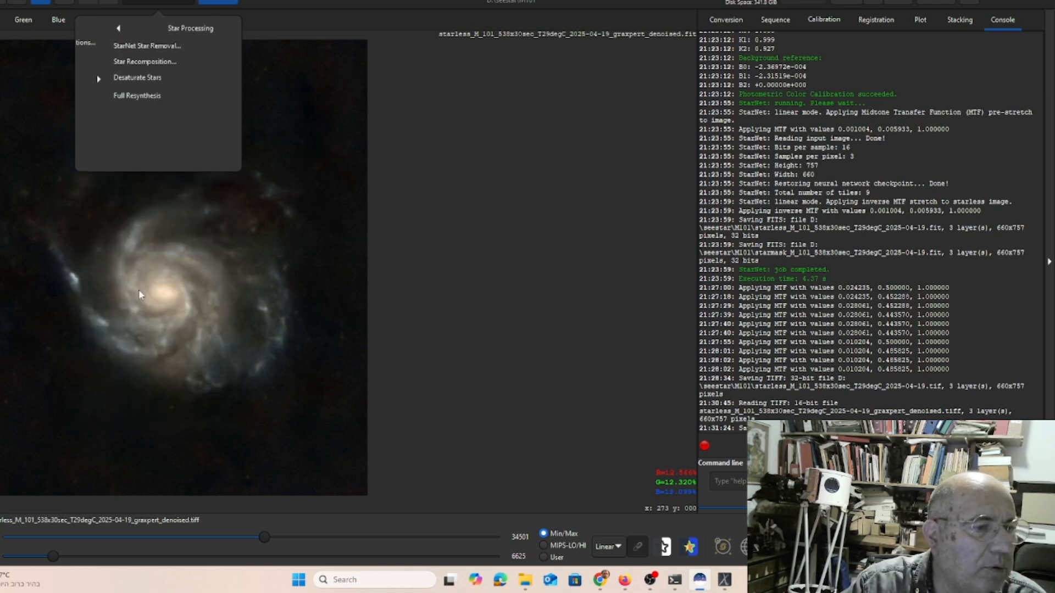
left_click(109, 62)
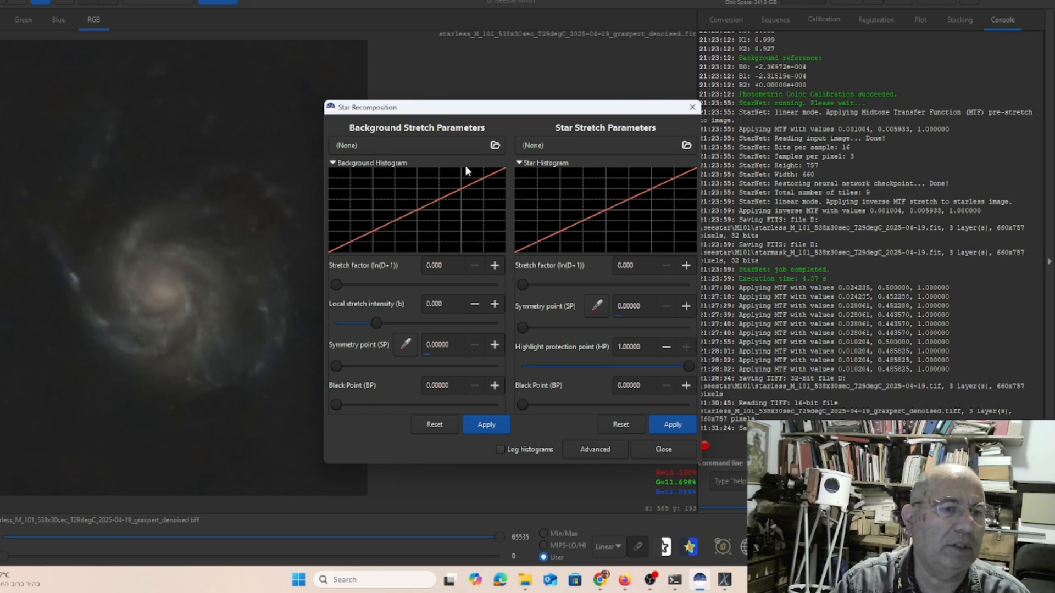
left_click(403, 145)
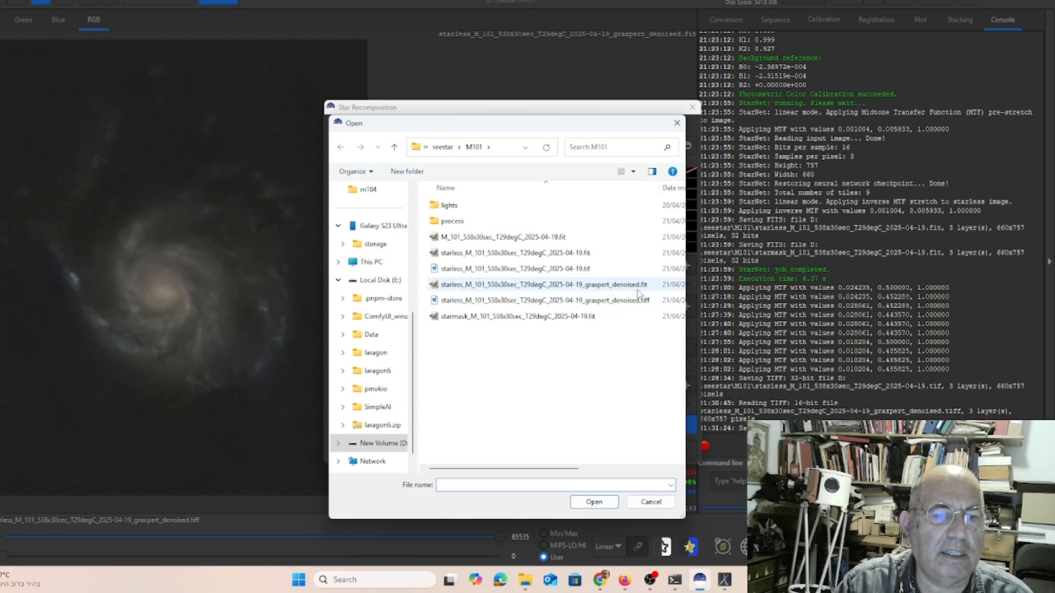
double_click(615, 285)
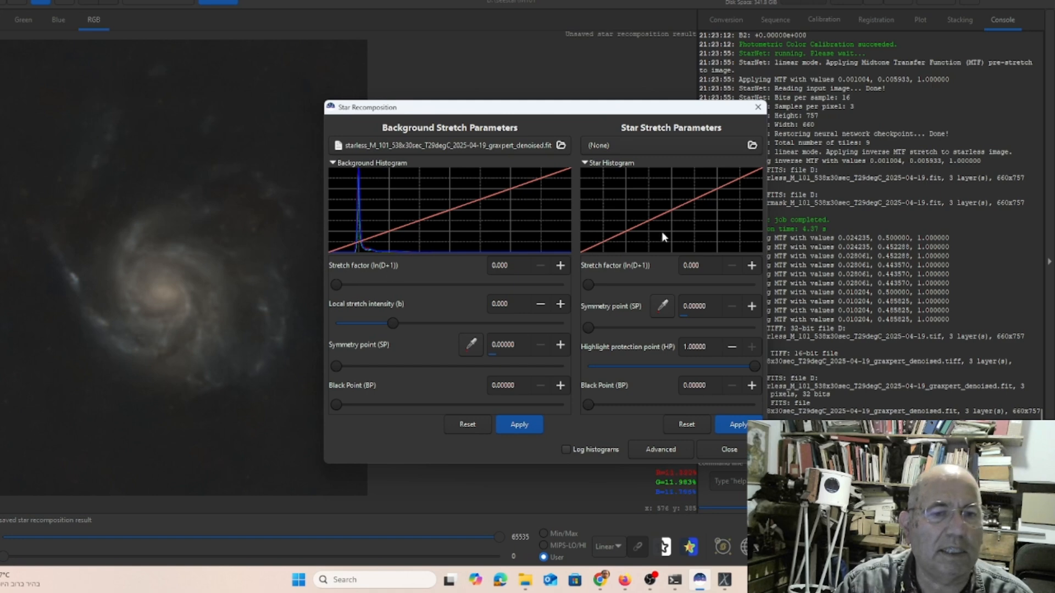
left_click(639, 147)
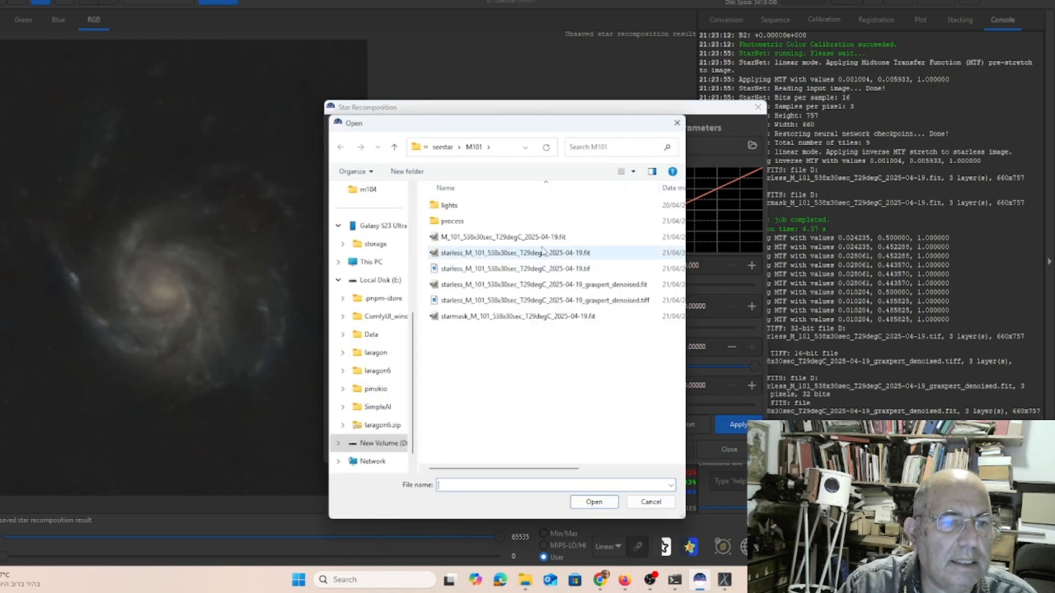
double_click(466, 317)
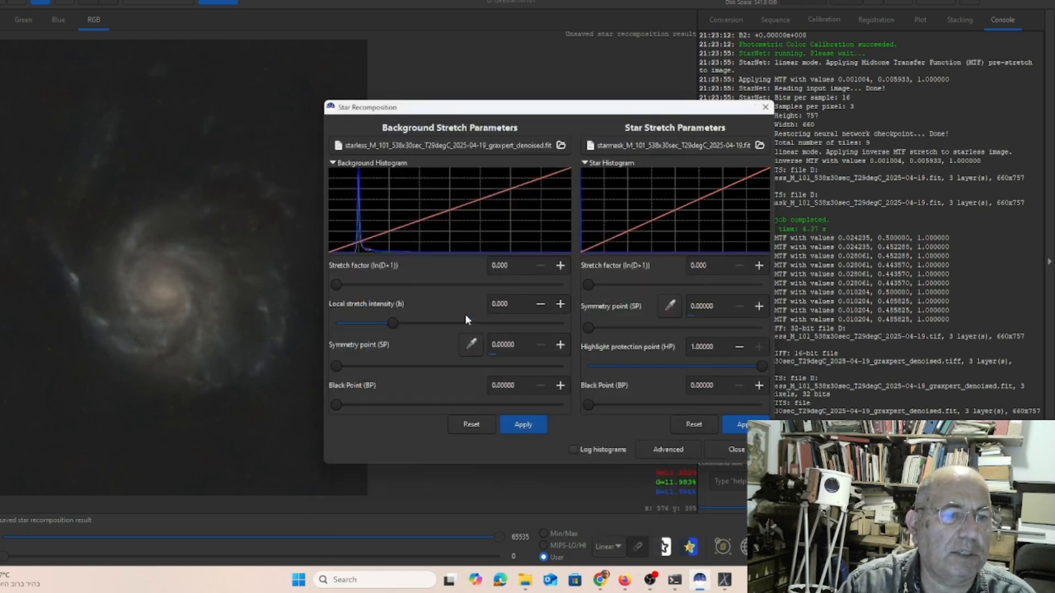
left_click_drag(597, 108, 715, 94)
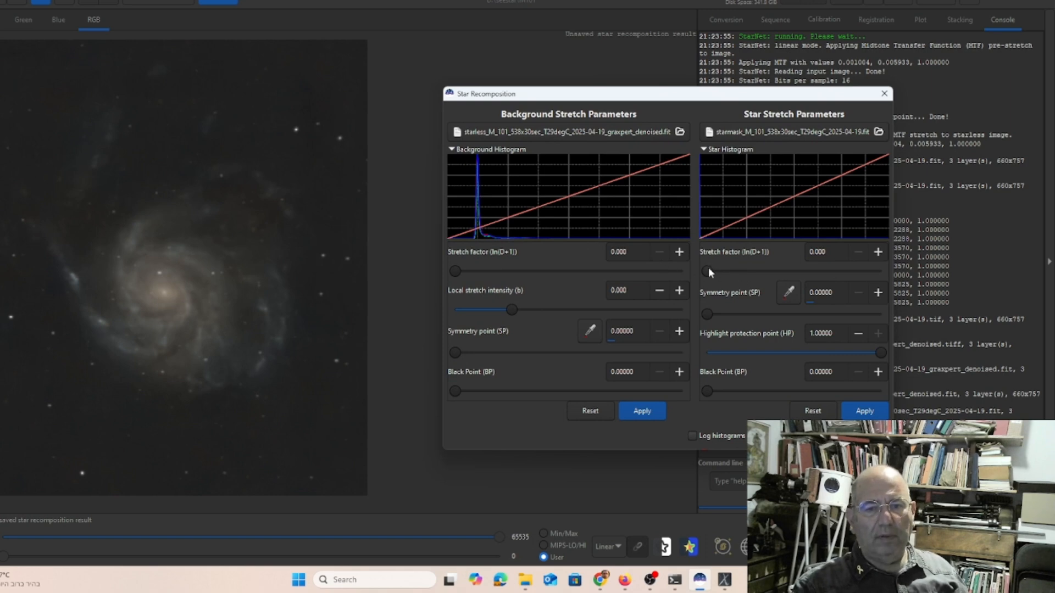
Set the star stretch factor to 2.230 and the background stretch factor to 0.351 with a background black point of 0.07018
left_click_drag(710, 270, 744, 272)
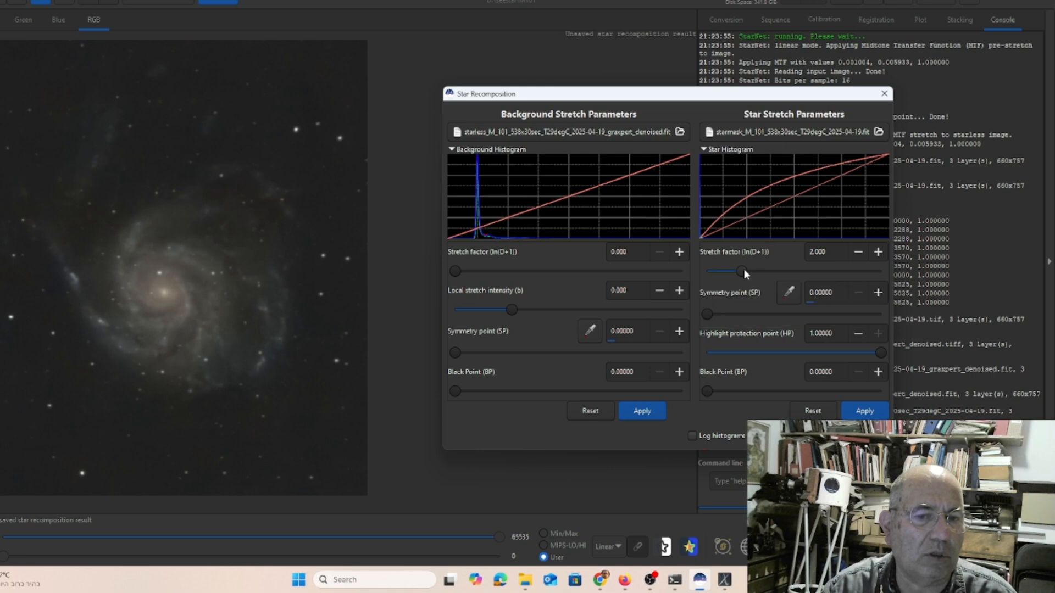
mouse_move(744, 269)
left_mouse_down()
mouse_move(729, 269)
mouse_move(749, 270)
left_mouse_up()
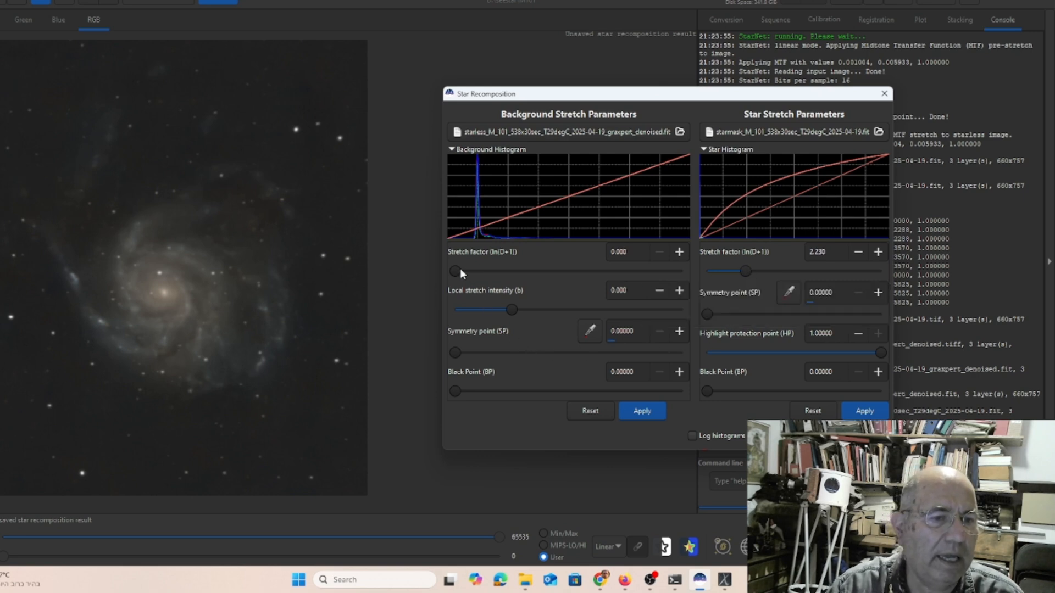
left_click_drag(457, 269, 462, 269)
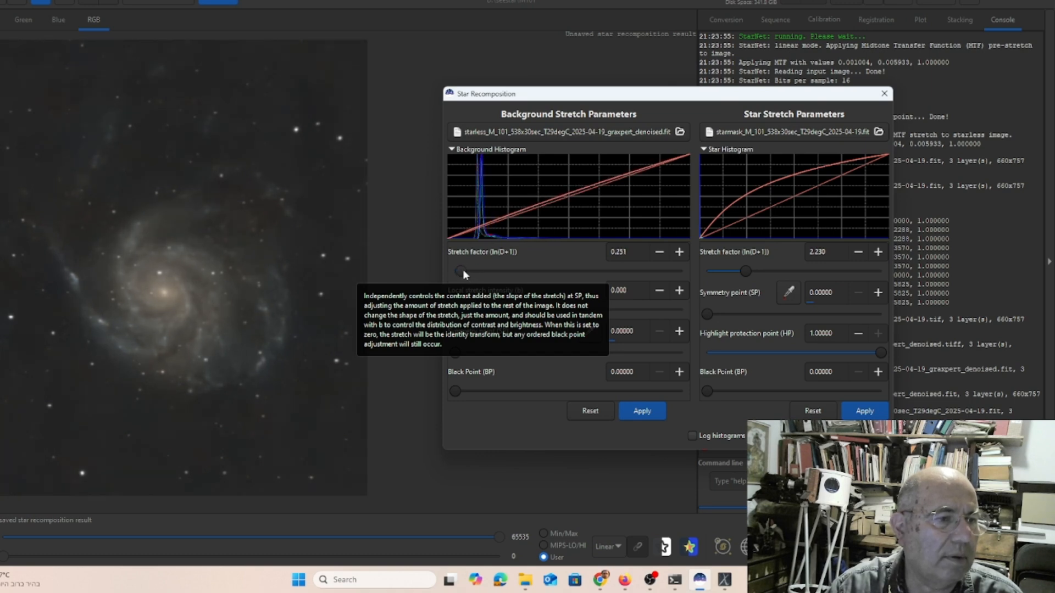
left_click_drag(454, 388, 470, 391)
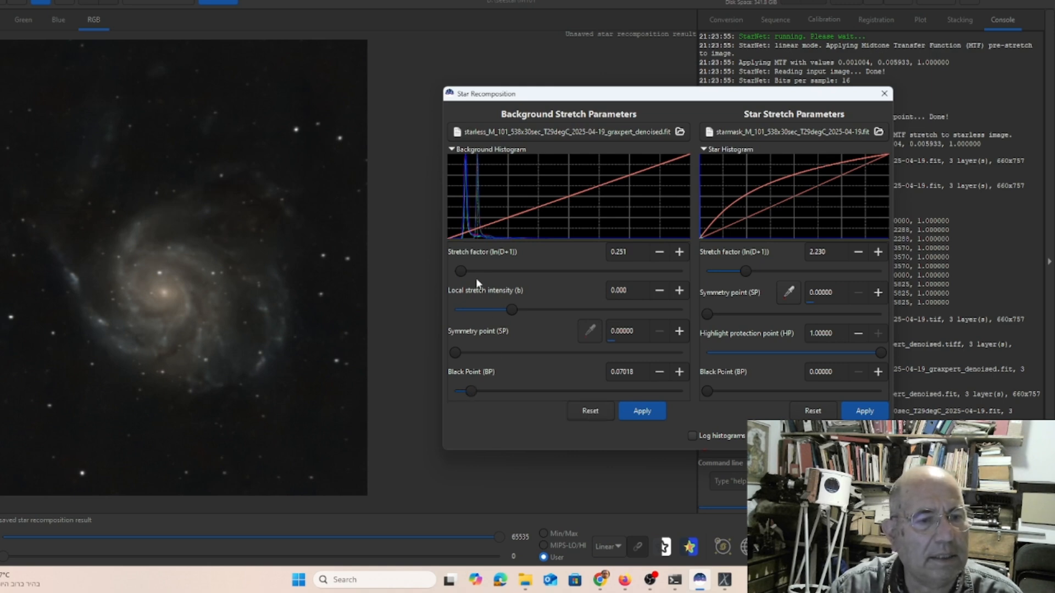
mouse_move(460, 272)
left_mouse_down()
mouse_move(471, 271)
mouse_move(463, 271)
left_mouse_up()
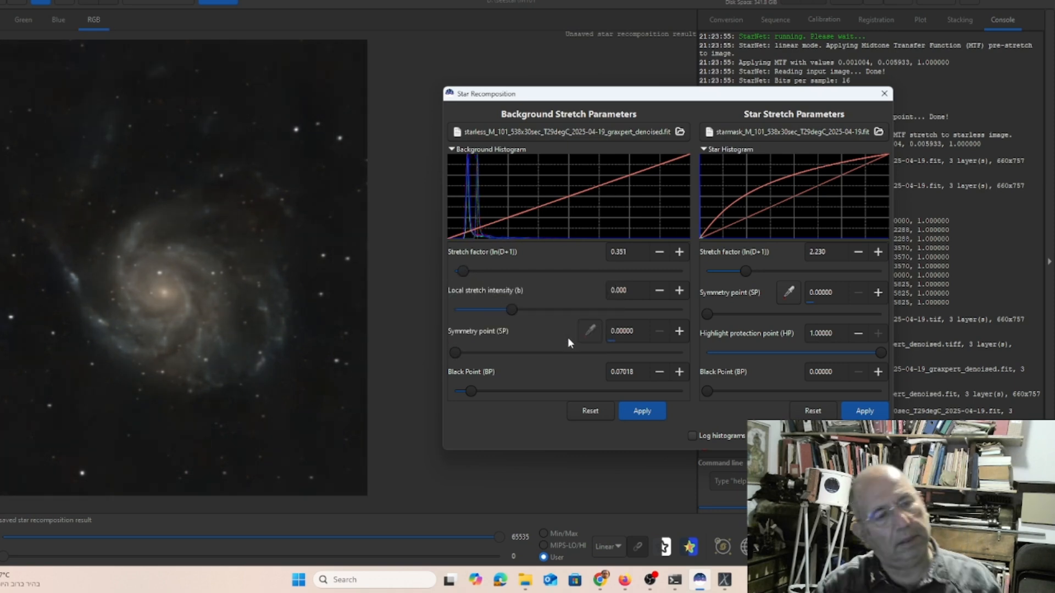
Raise the star stretch factor to 2.885, apply both the background and star stretches and close the recomposition
left_click_drag(741, 270, 753, 271)
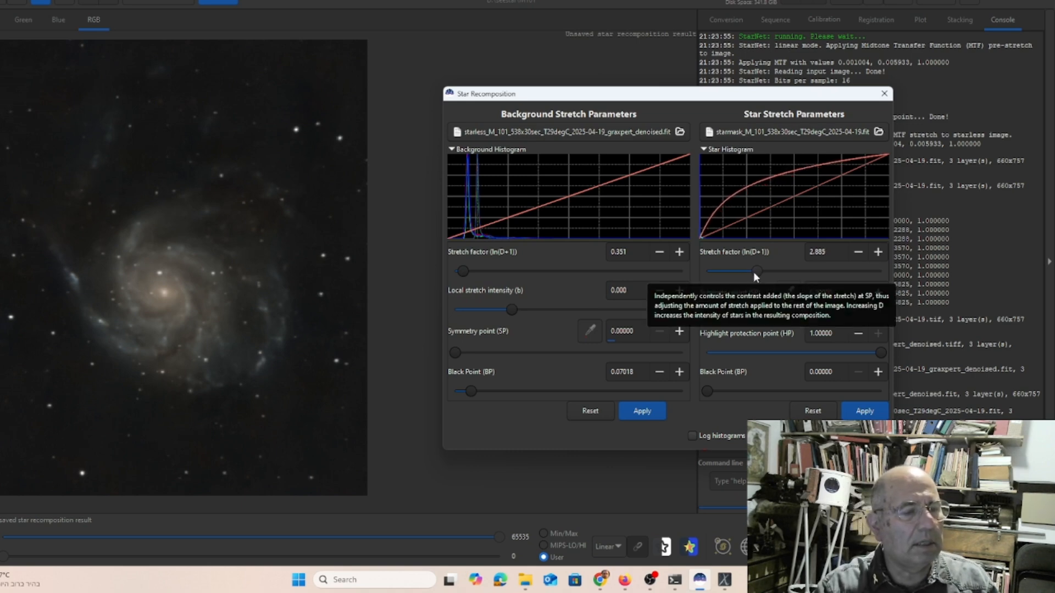
left_click(649, 410)
left_click(865, 411)
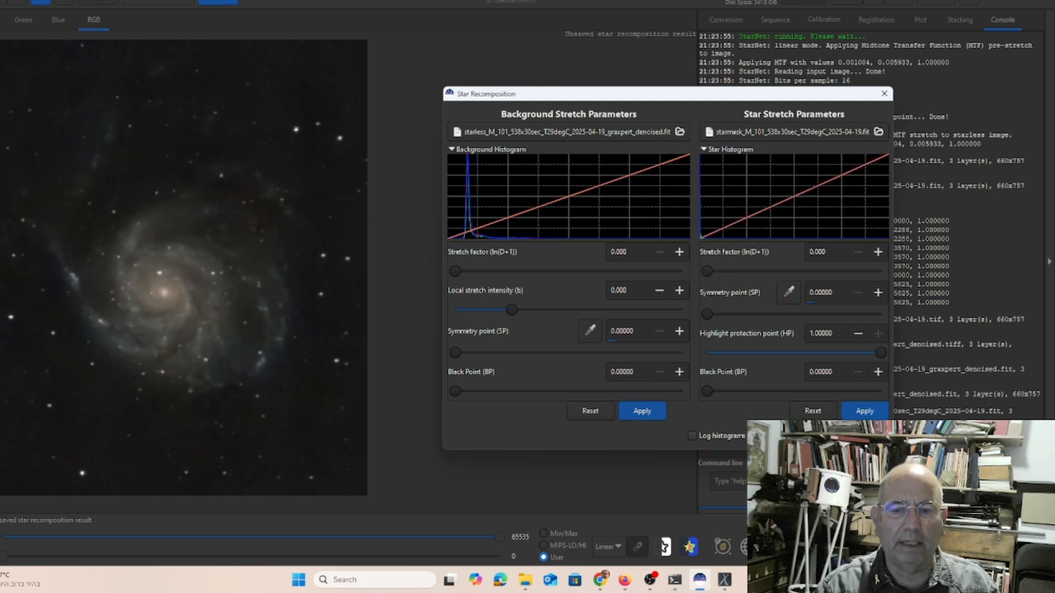
left_click(864, 436)
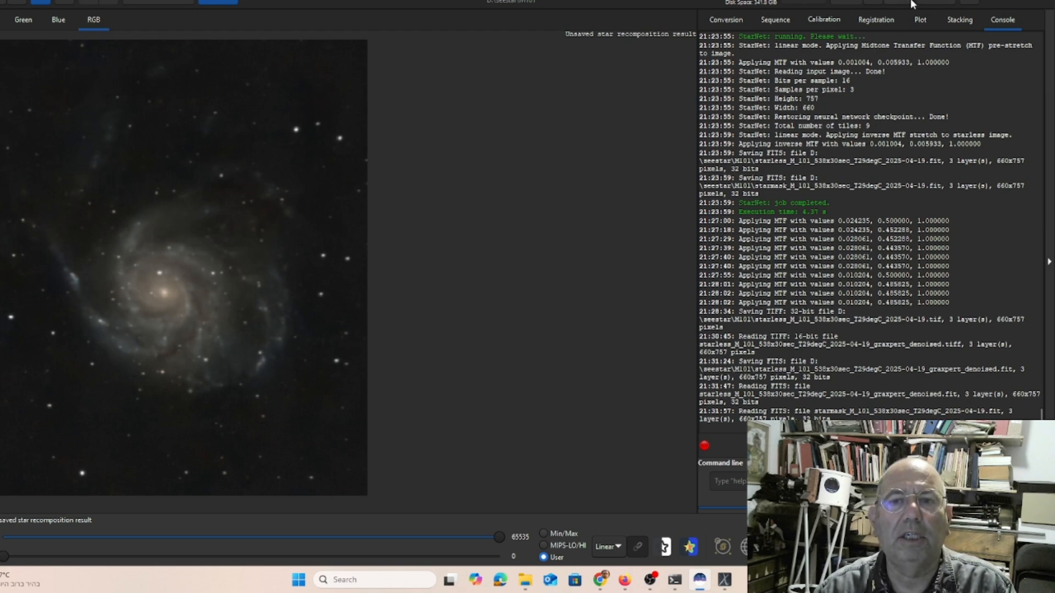
Convert the recomposed image from 32 bits to 16 bits, accepting the precision loss
left_click(937, 2)
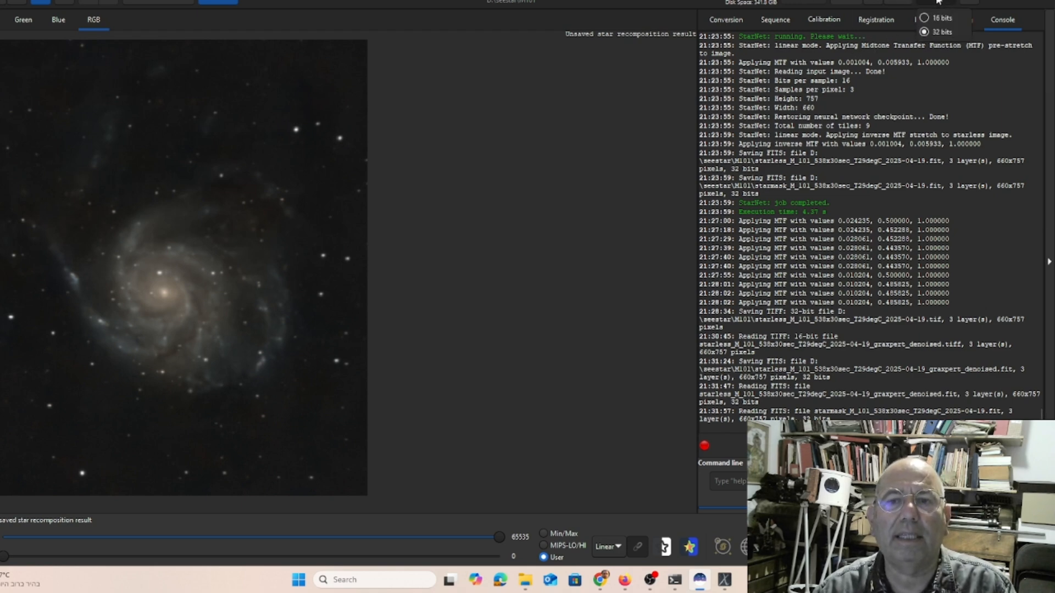
left_click(926, 19)
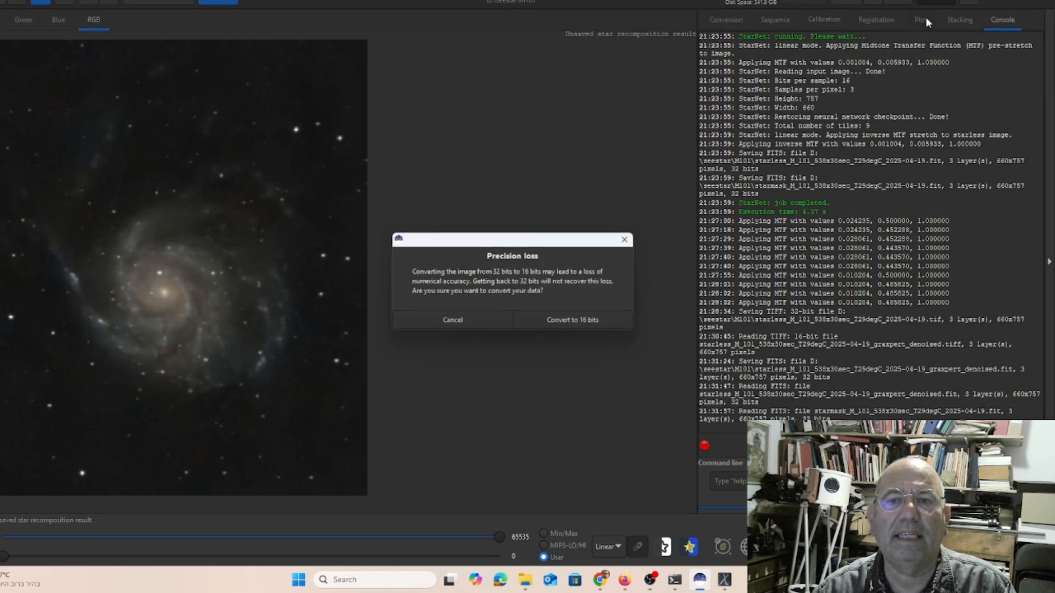
left_click(571, 319)
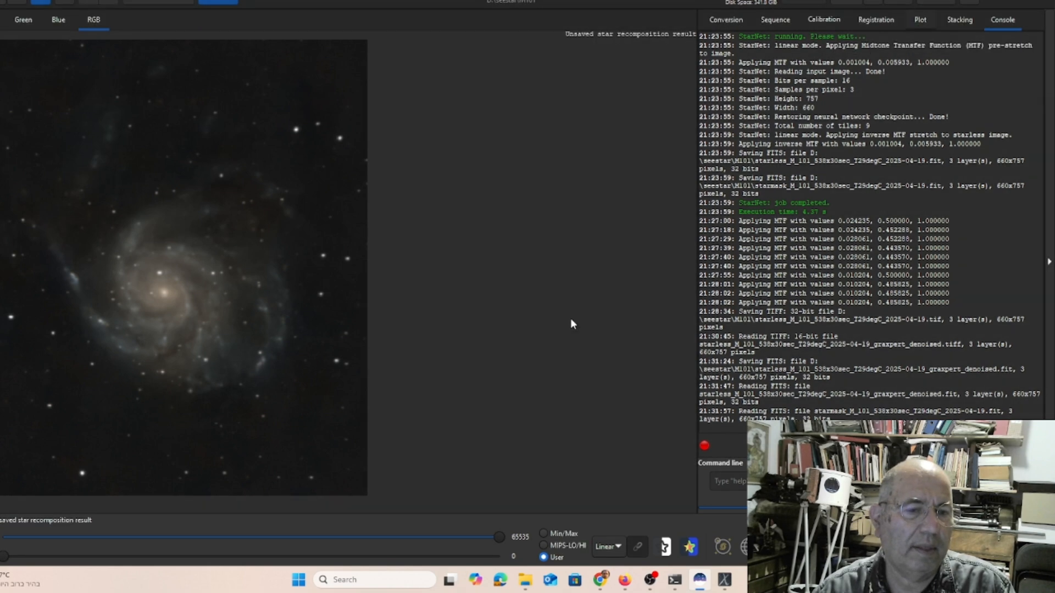
Save the recomposed image as the uncompressed 16-bit TIFF Unsaved star recomposition result.tif in the M101 folder
left_click(871, 4)
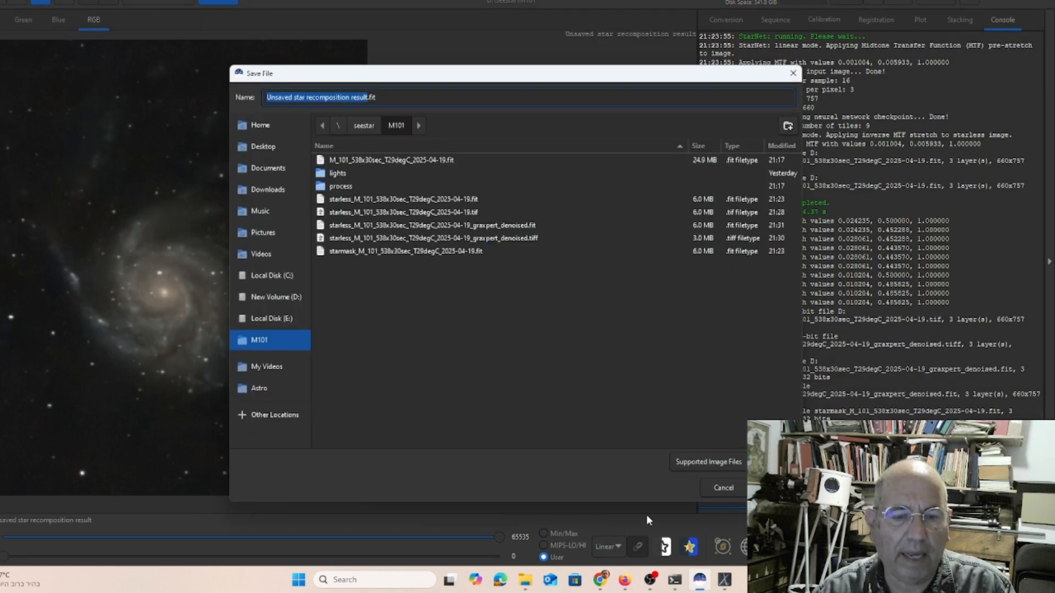
left_click(716, 465)
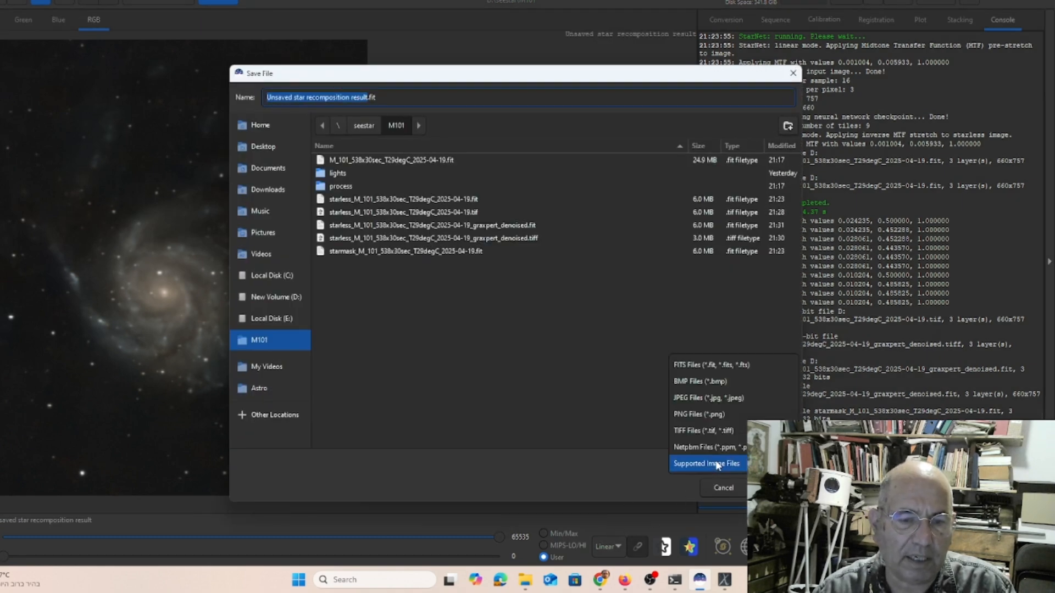
left_click(712, 432)
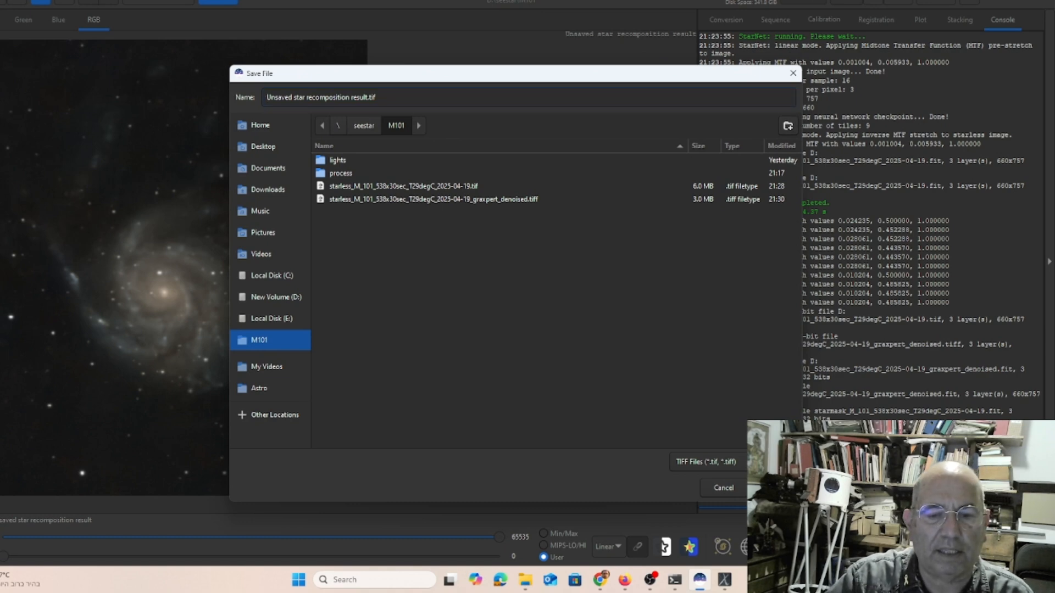
key("Return")
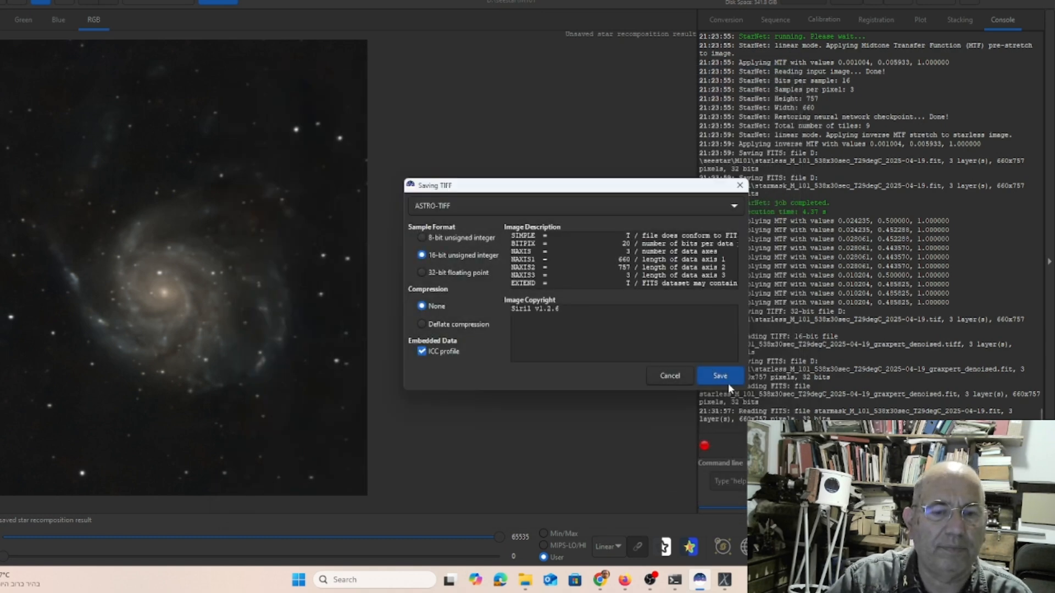
left_click(726, 381)
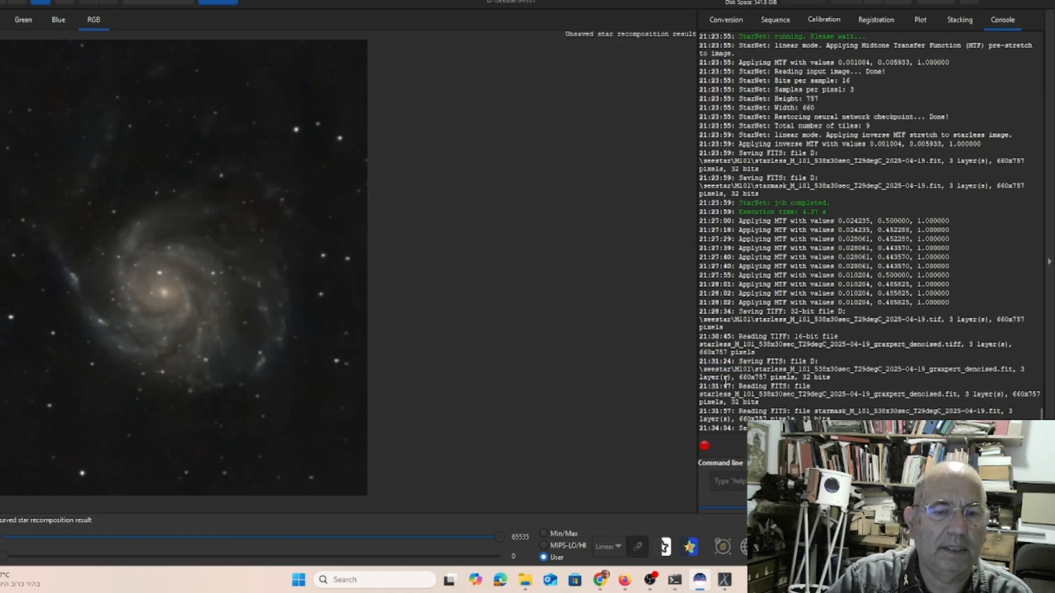
Launch Adobe Photoshop 2025
left_click(297, 580)
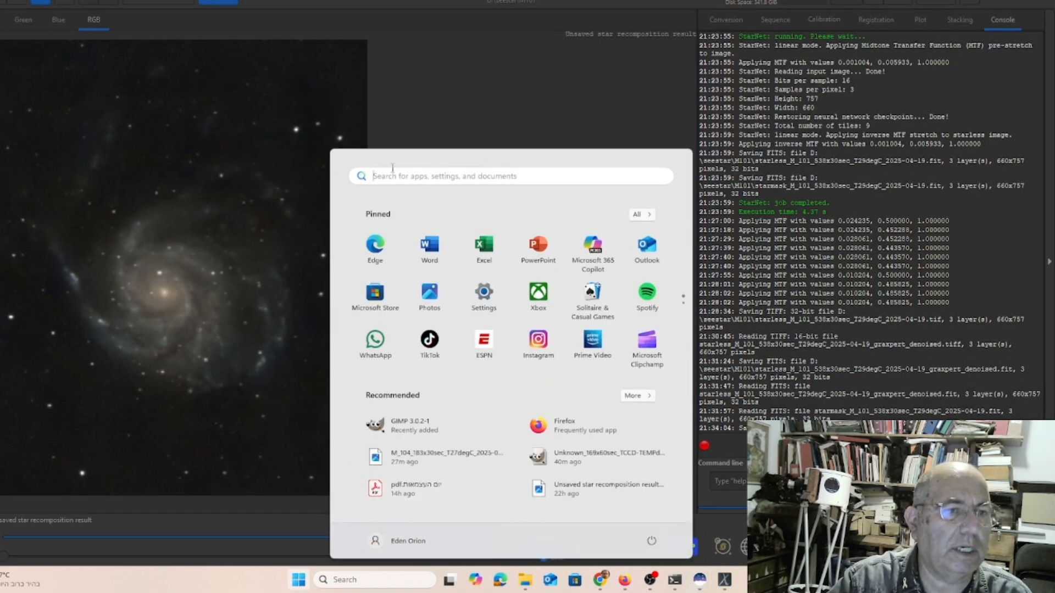
left_click(392, 172)
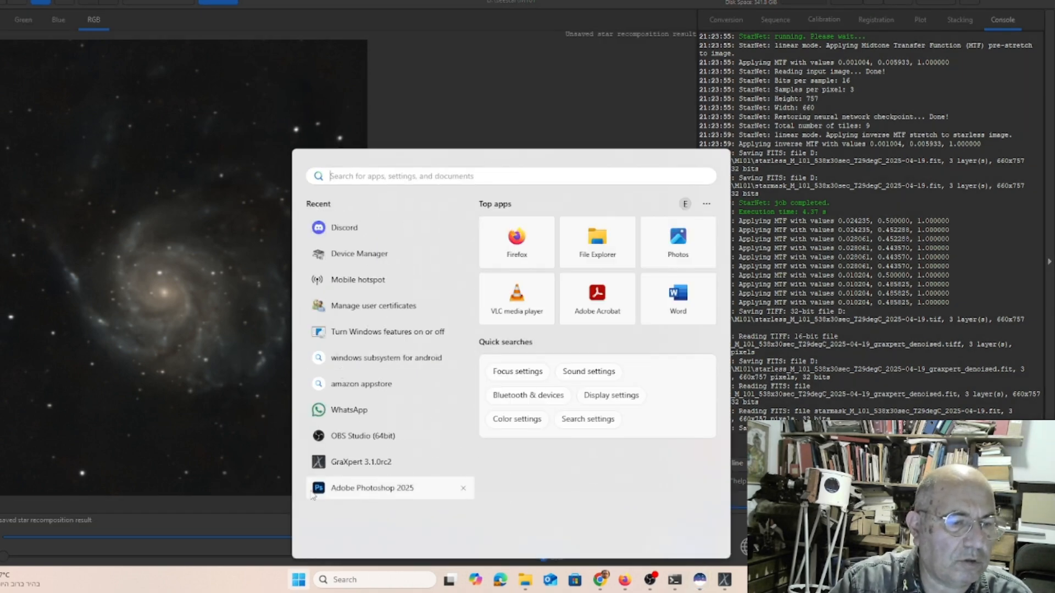
left_click(313, 495)
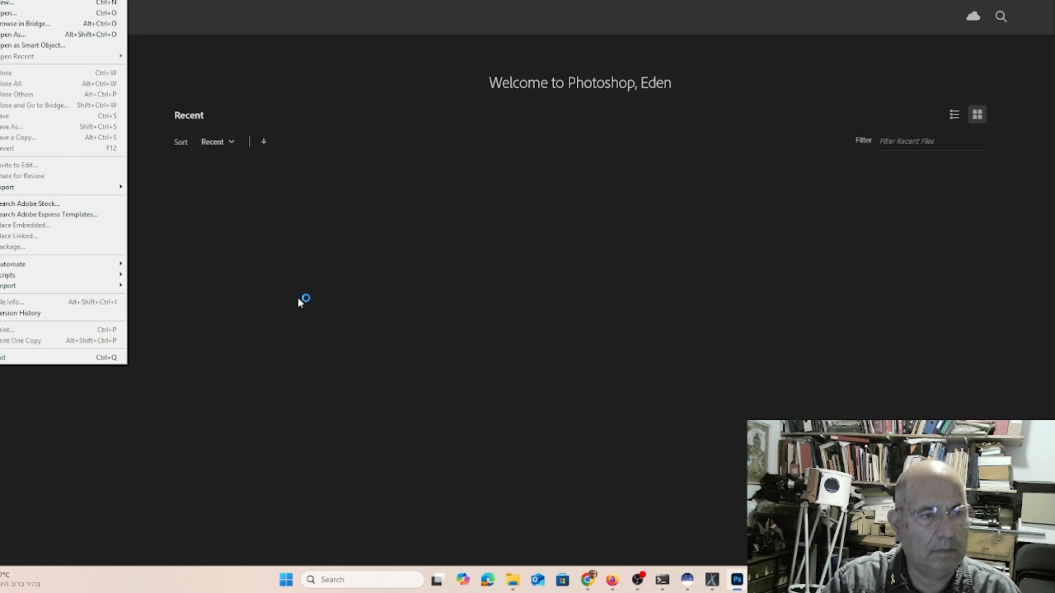
Open Unsaved star recomposition result.tif from the seestar\M101 folder
left_click(21, 15)
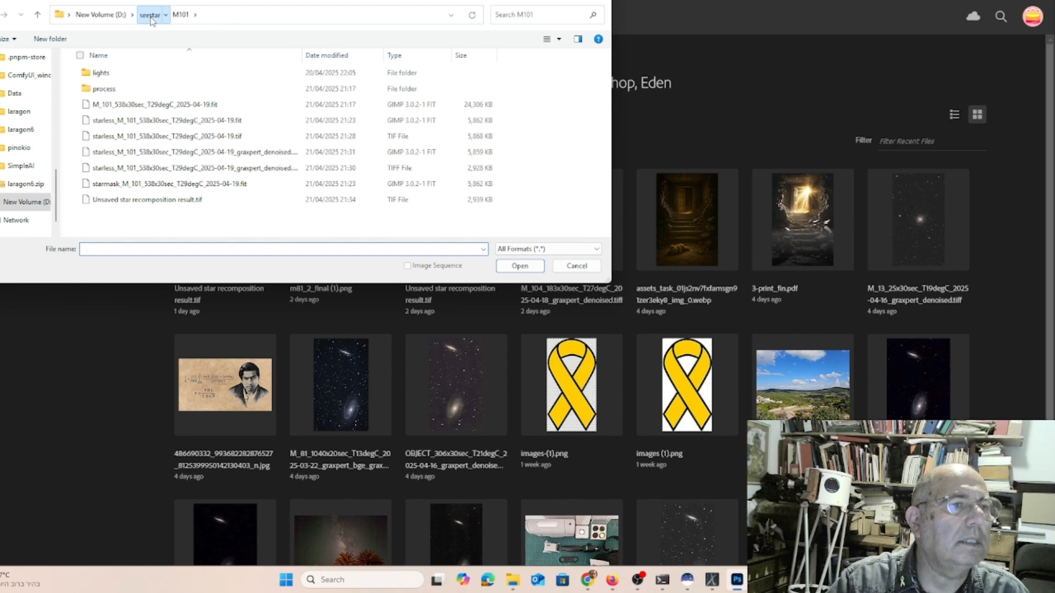
left_click(151, 17)
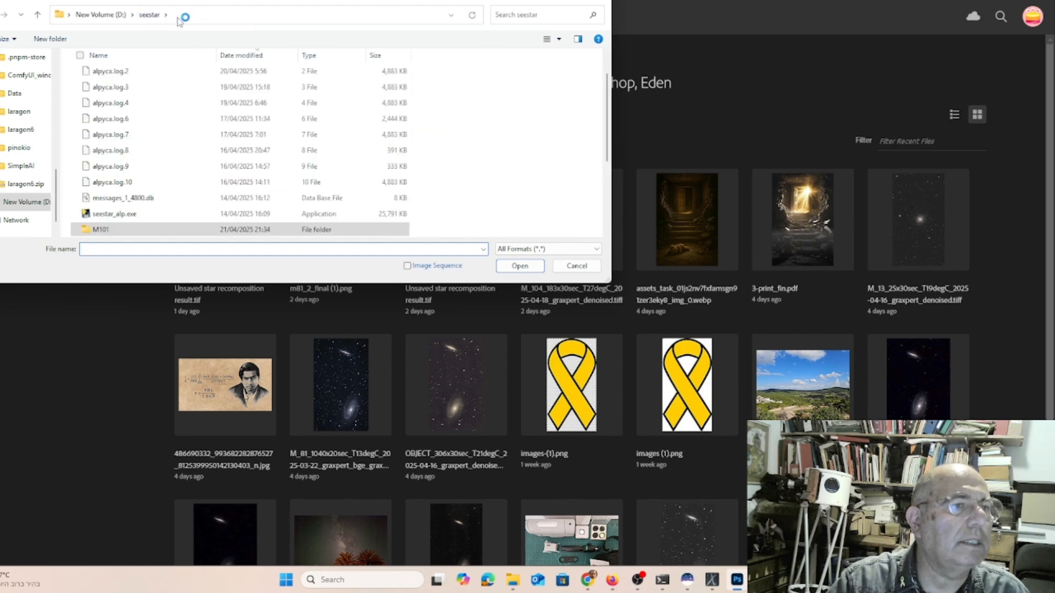
double_click(113, 231)
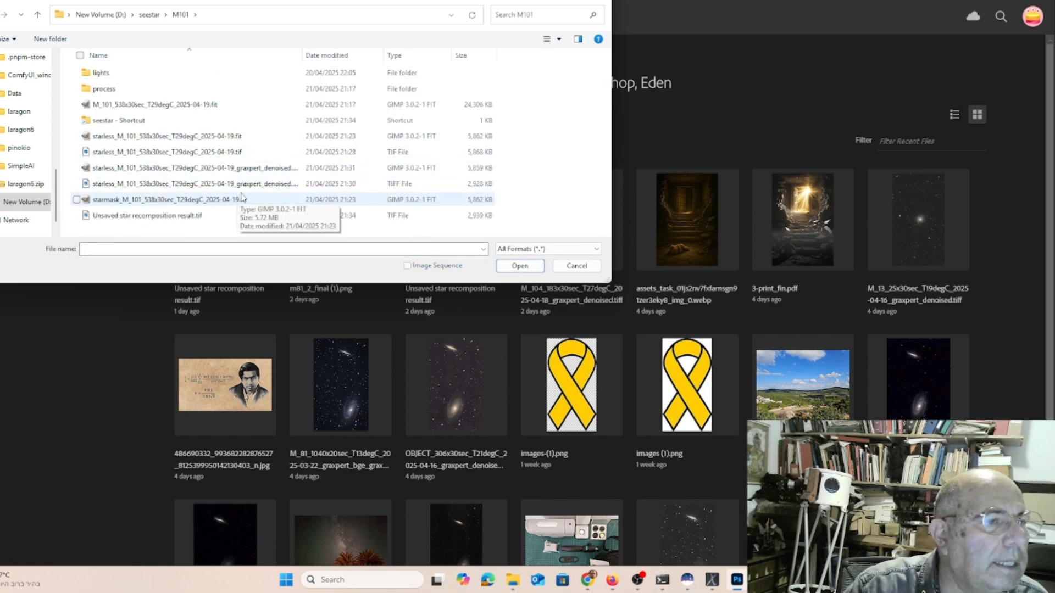
double_click(161, 215)
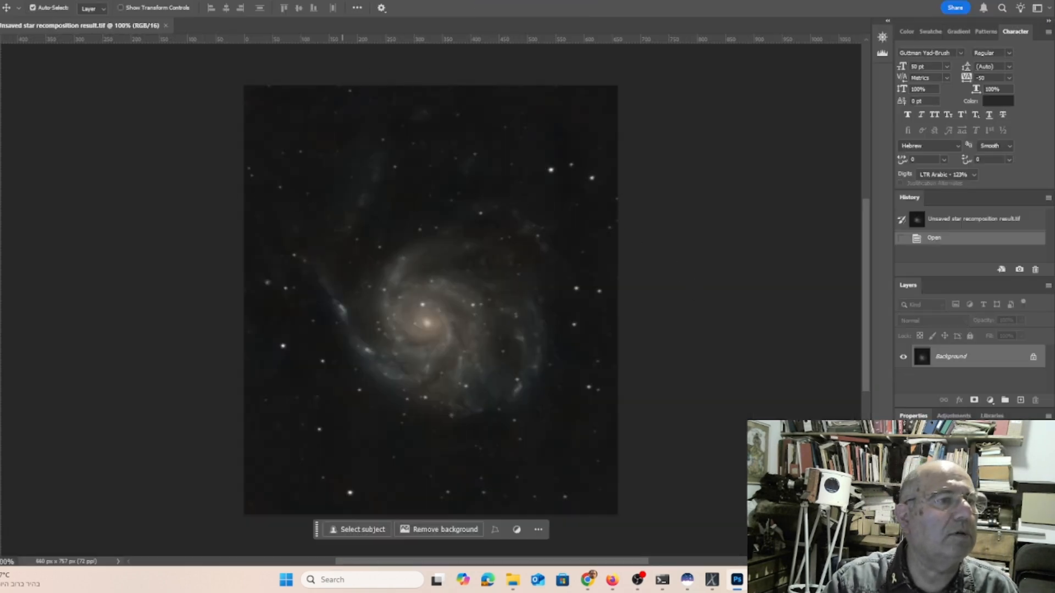
Open the Camera Raw Filter on the galaxy image and preview the automatic adjustments, switching them off again
left_click(123, 0)
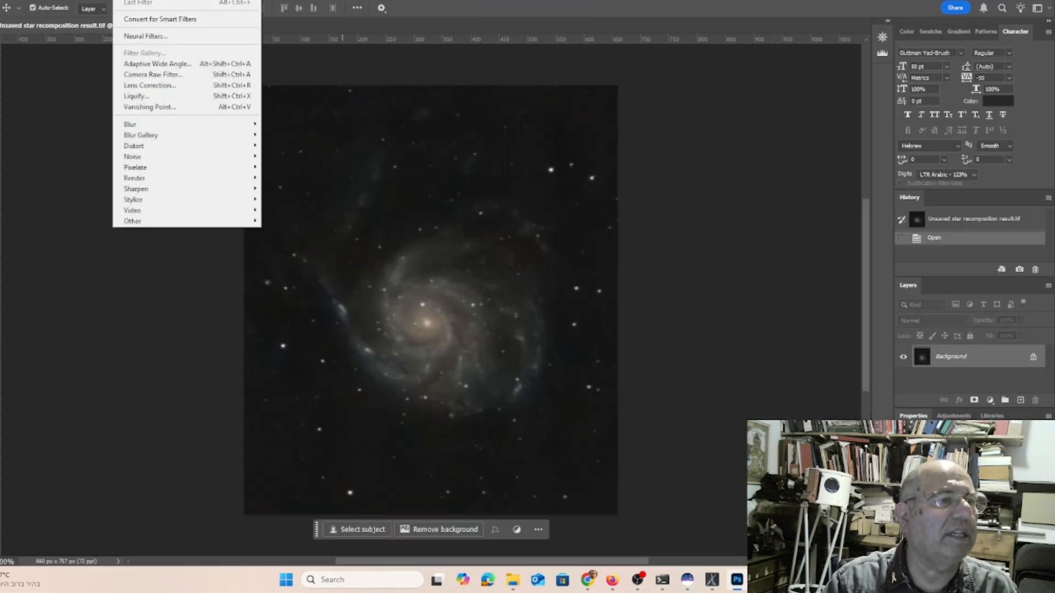
left_click(148, 74)
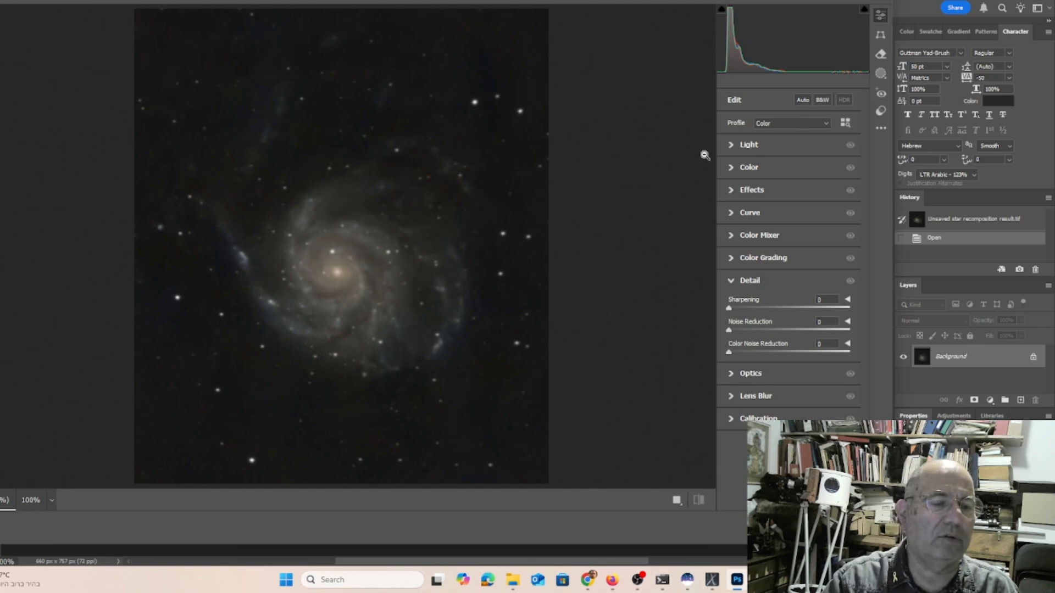
left_click(803, 102)
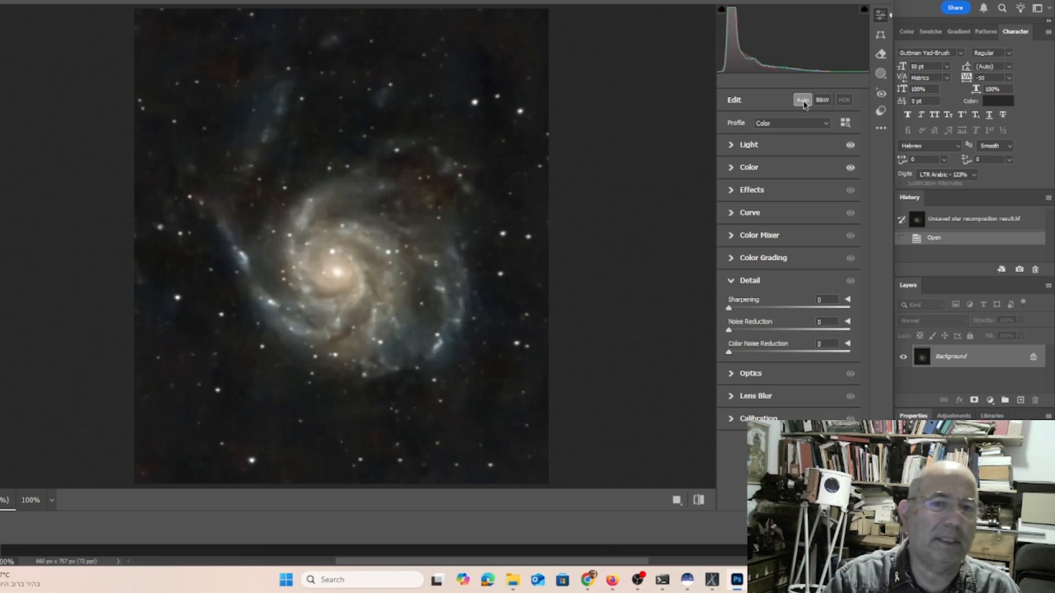
left_click(803, 102)
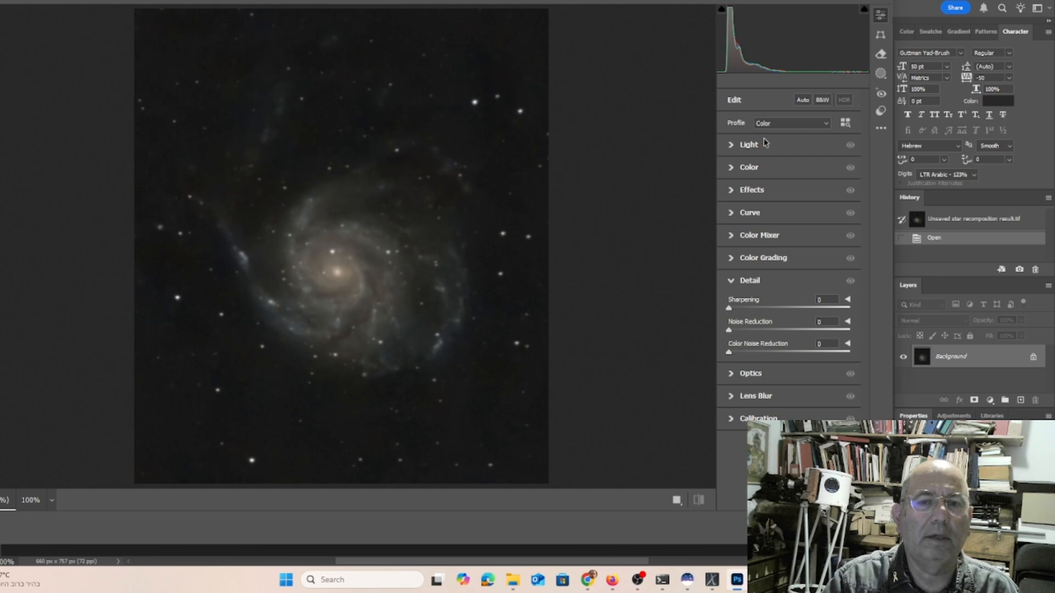
Set the galaxy's light adjustments: Exposure +0.35, Contrast +22, Highlights +7, Shadows -79, Whites +15 and Blacks -17
left_click(732, 145)
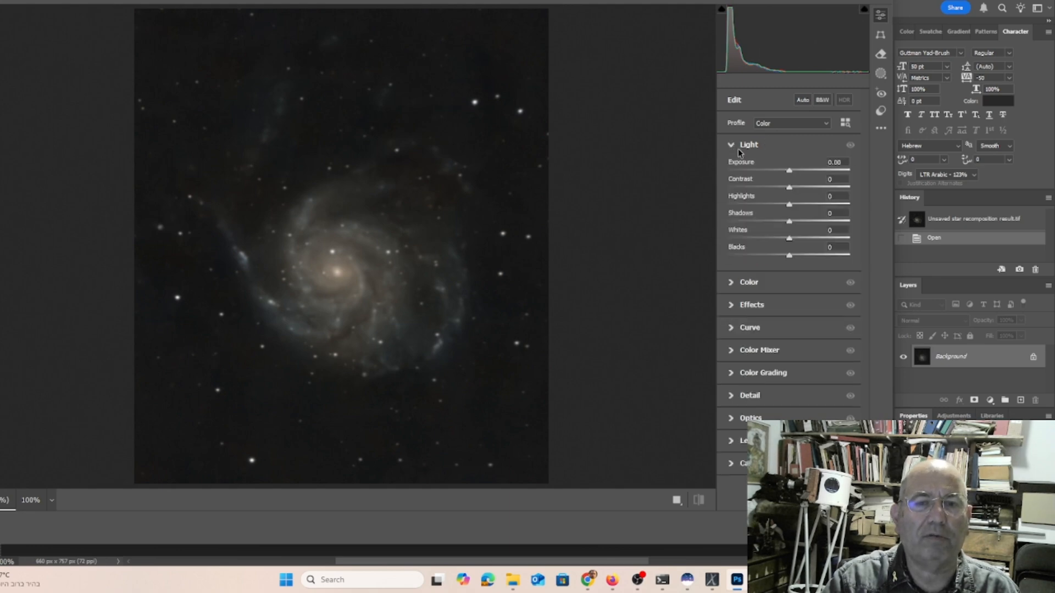
left_click(792, 172)
left_click_drag(792, 170, 803, 239)
mouse_move(790, 240)
left_mouse_down()
mouse_move(799, 240)
mouse_move(792, 257)
mouse_move(778, 256)
left_mouse_up()
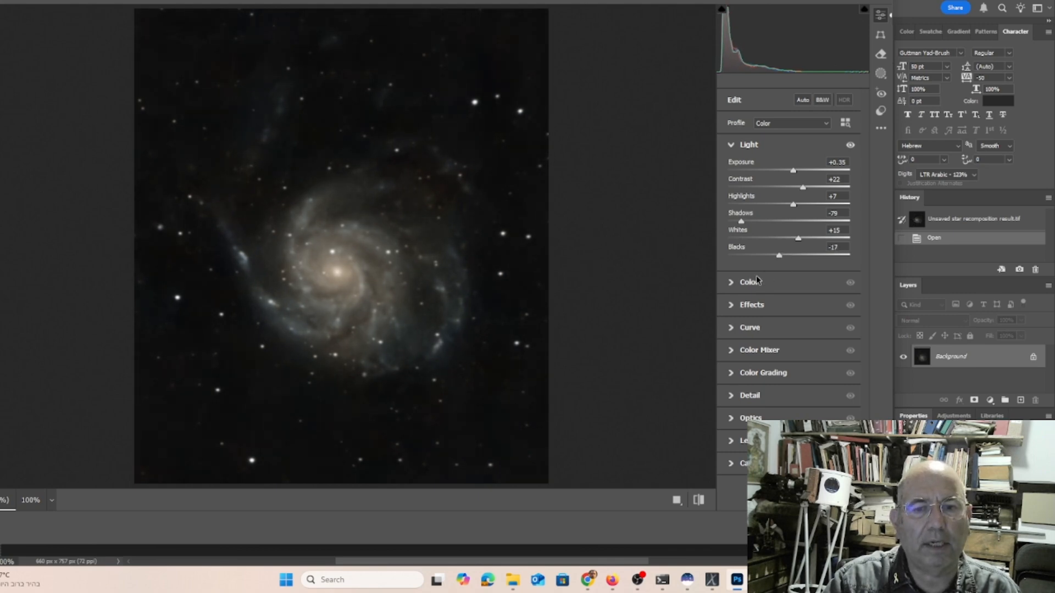
Adjust the galaxy's color with Temperature -7, Tint +4, Vibrance +22 and Saturation +24
left_click(734, 281)
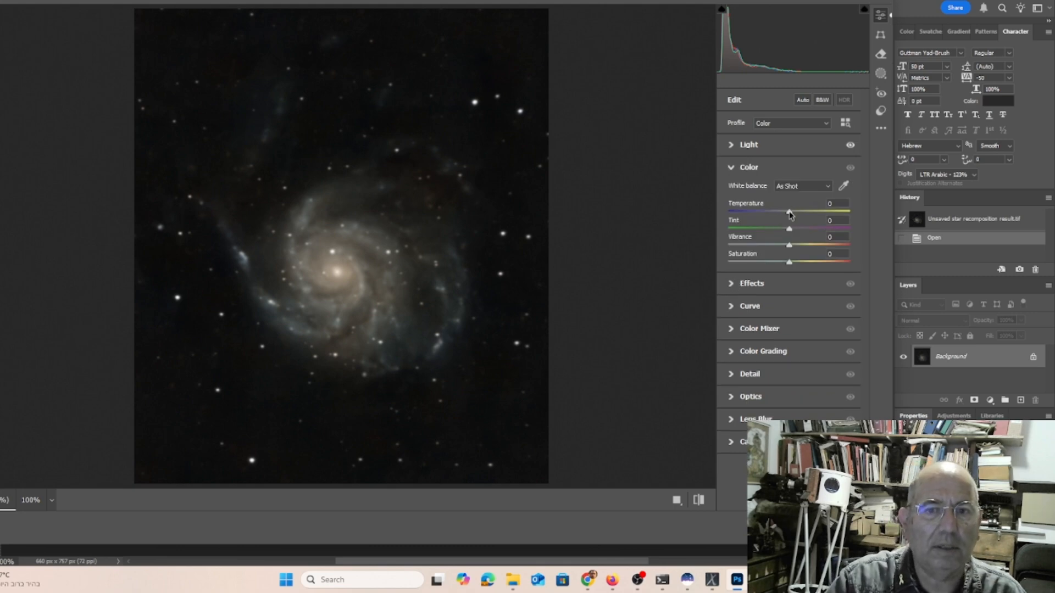
left_click_drag(790, 213, 804, 268)
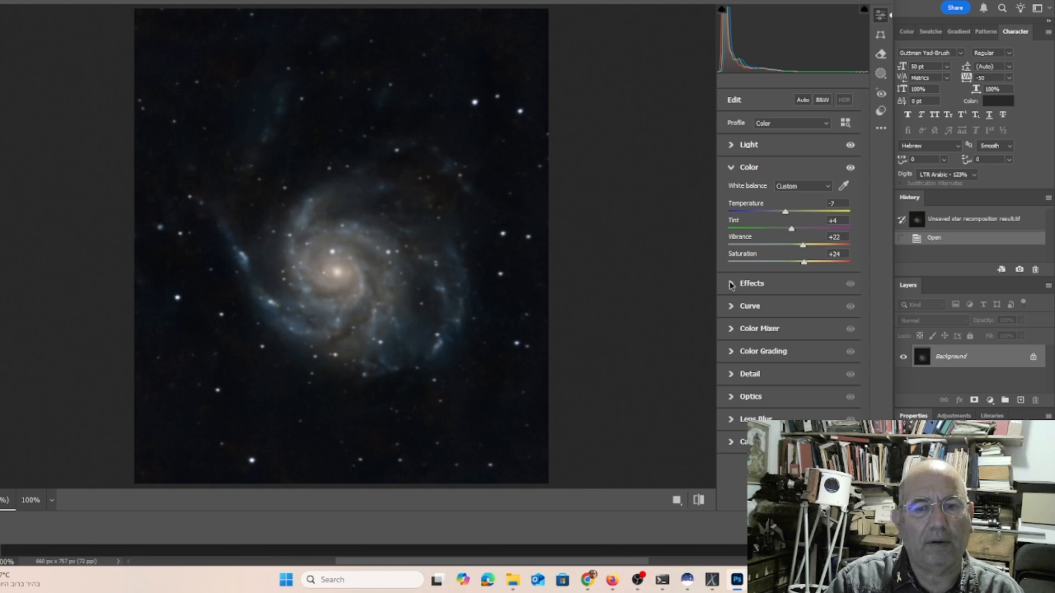
Set the effects for the galaxy image to Texture +25, Clarity +21, Dehaze +15 and Vignette -30
left_click(731, 284)
left_click_drag(789, 215, 804, 235)
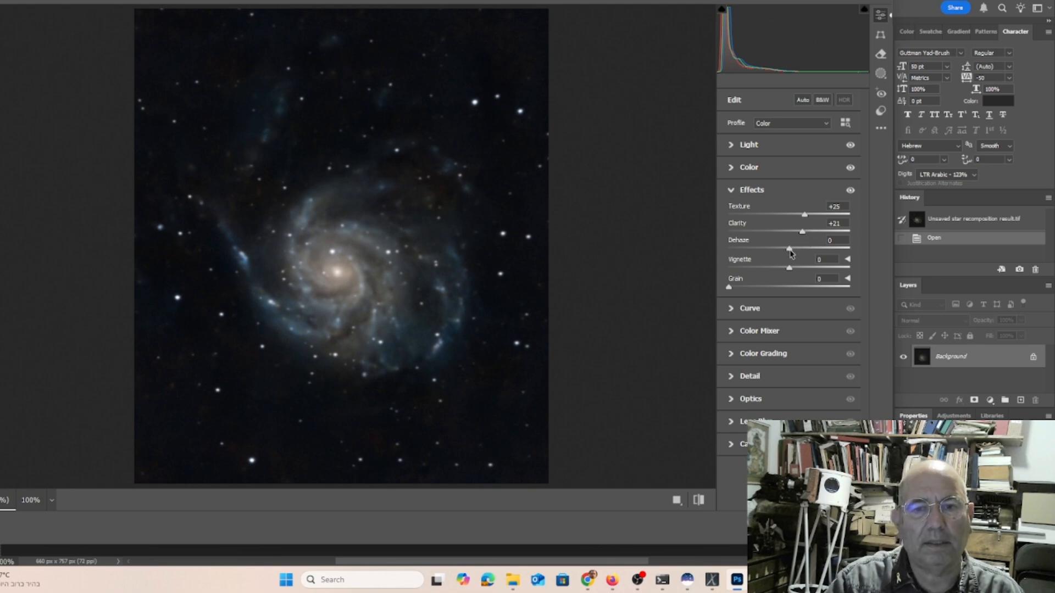
left_click_drag(791, 249, 799, 248)
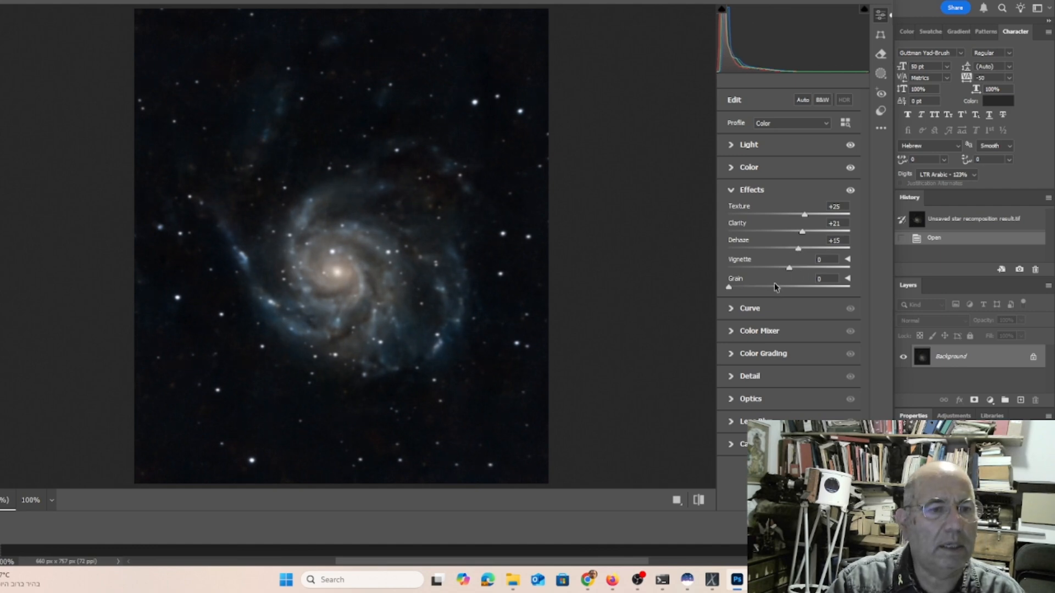
mouse_move(788, 271)
left_mouse_down()
mouse_move(798, 271)
mouse_move(772, 269)
left_mouse_up()
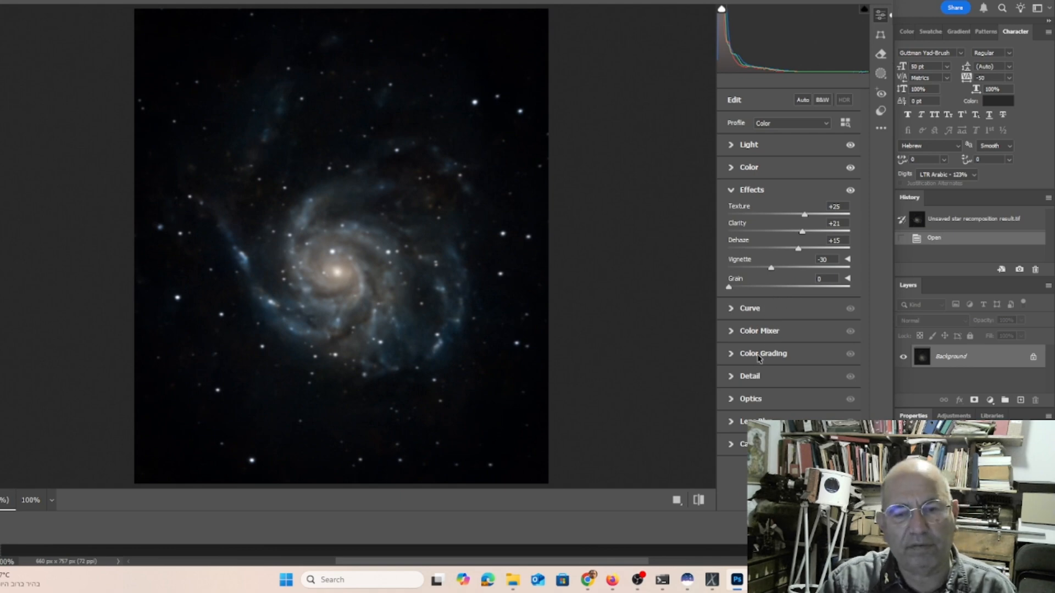
Set the detail adjustments to Sharpening 58 and Noise Reduction 5
left_click(731, 378)
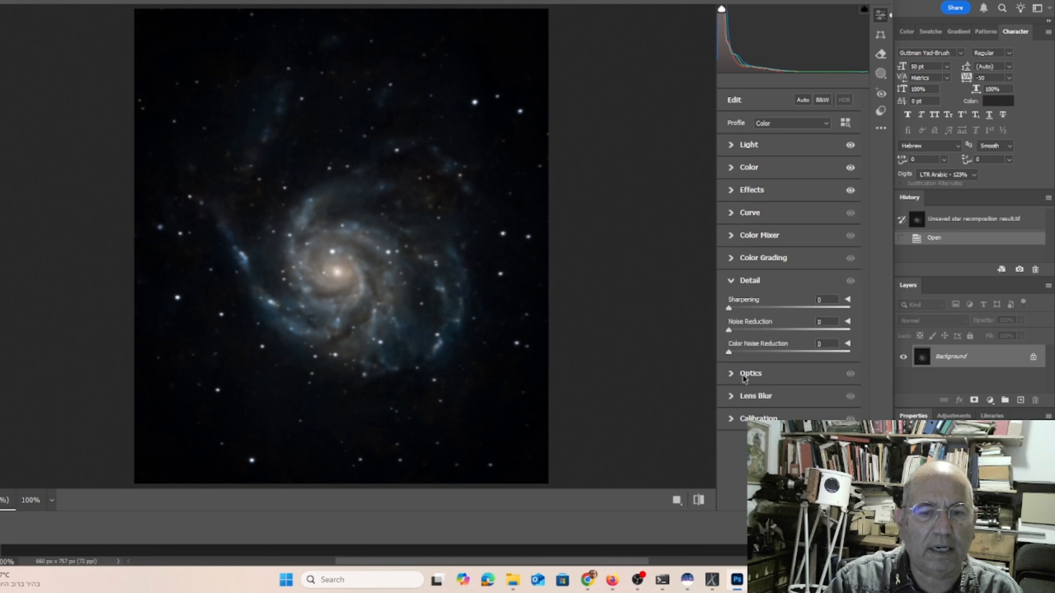
left_click_drag(764, 310, 776, 310)
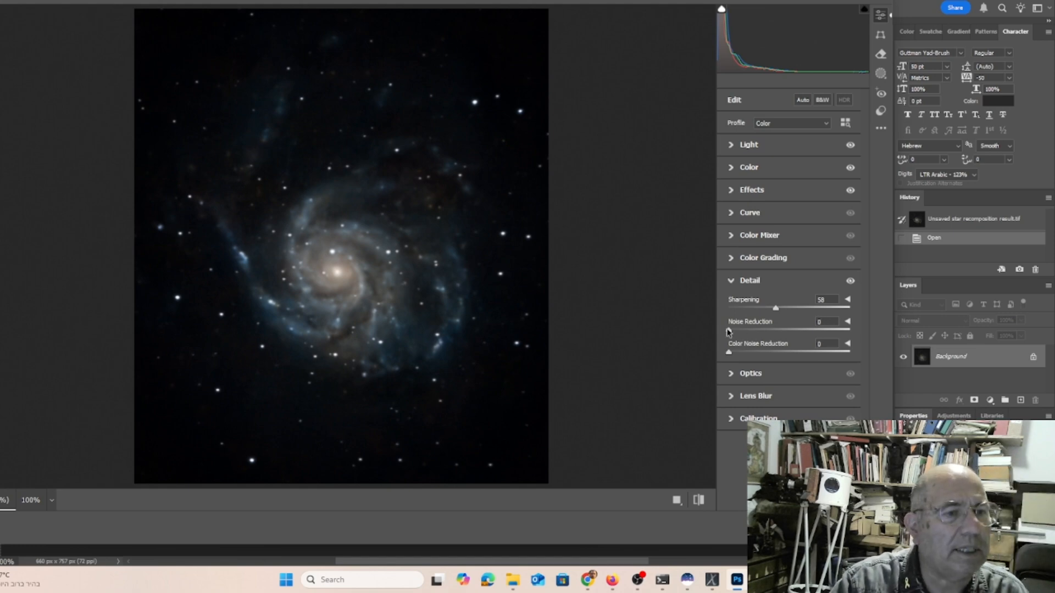
left_click_drag(756, 330, 730, 353)
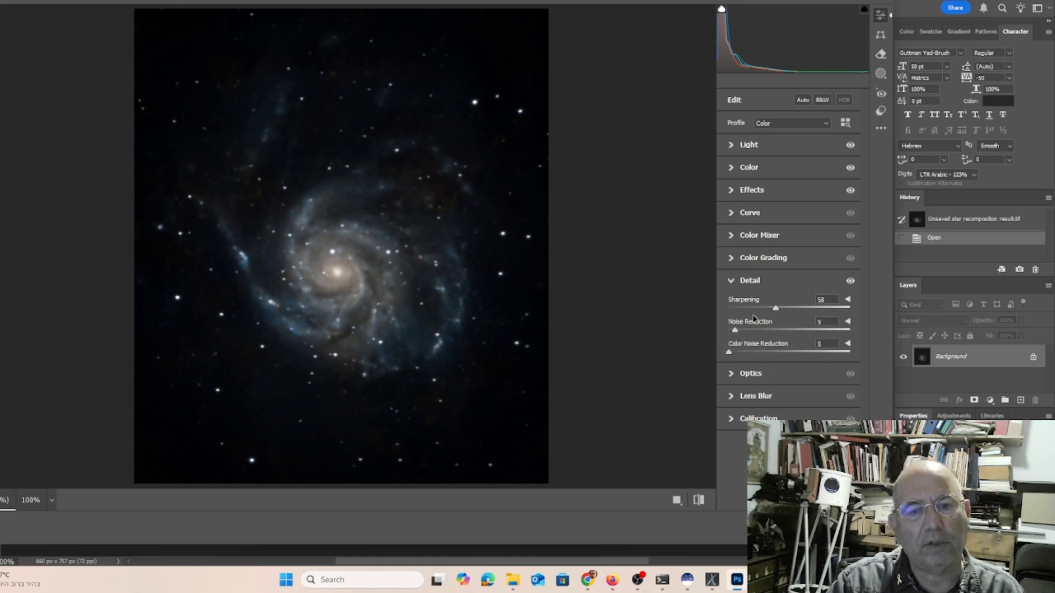
Raise the Texture effect to +32 and apply the Camera Raw Filter to the image
left_click(731, 190)
mouse_move(805, 215)
left_mouse_down()
mouse_move(821, 218)
mouse_move(810, 220)
left_mouse_up()
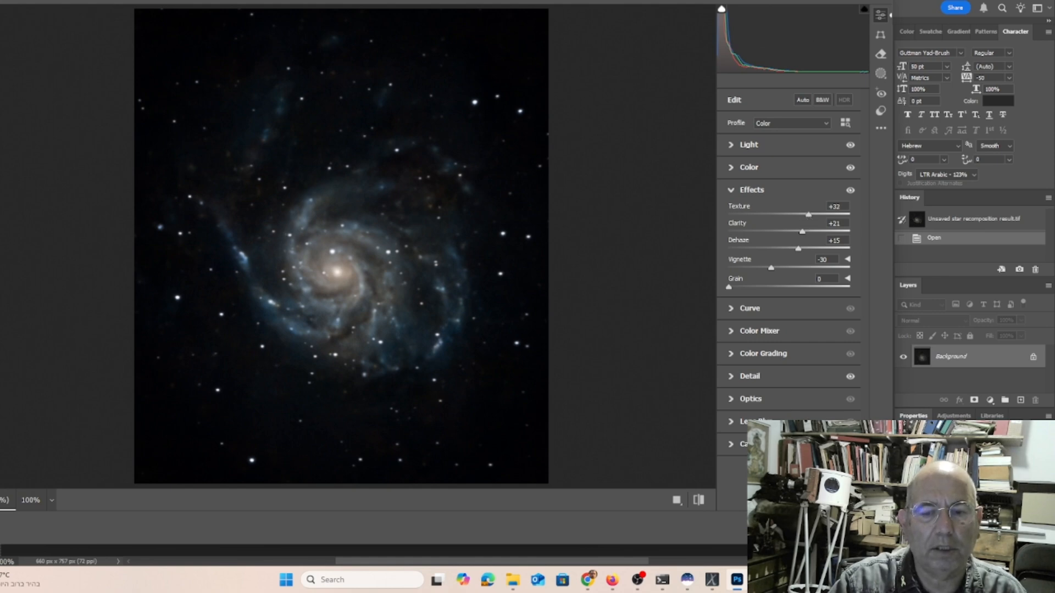
key("Return")
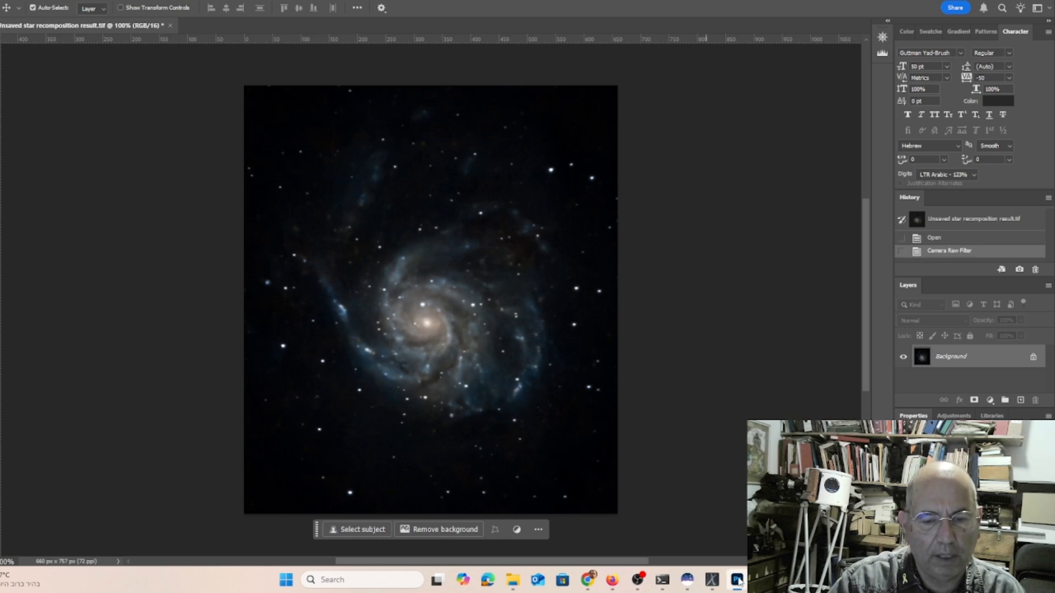
Compare the filtered galaxy in Photoshop with the unfiltered star recomposition in Siril, switching between the two programs
mouse_move(737, 580)
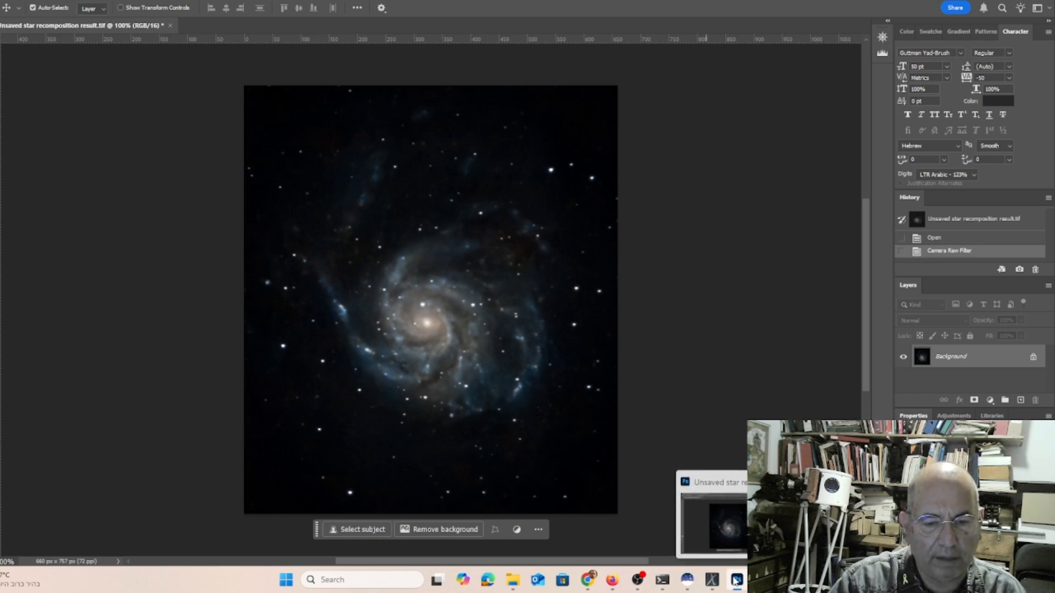
left_click(686, 585)
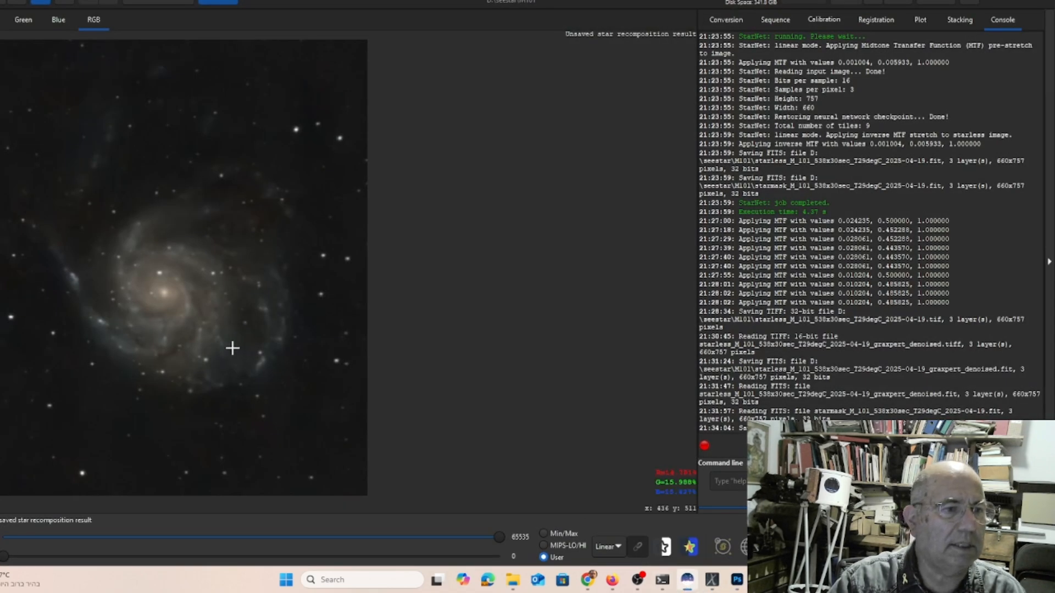
left_click(737, 580)
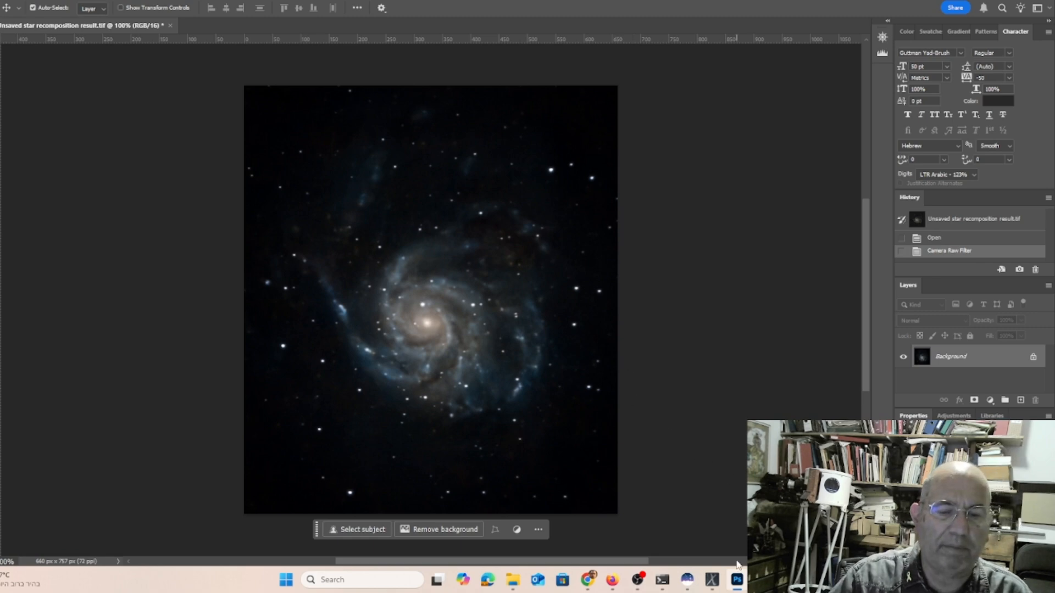
left_click(686, 580)
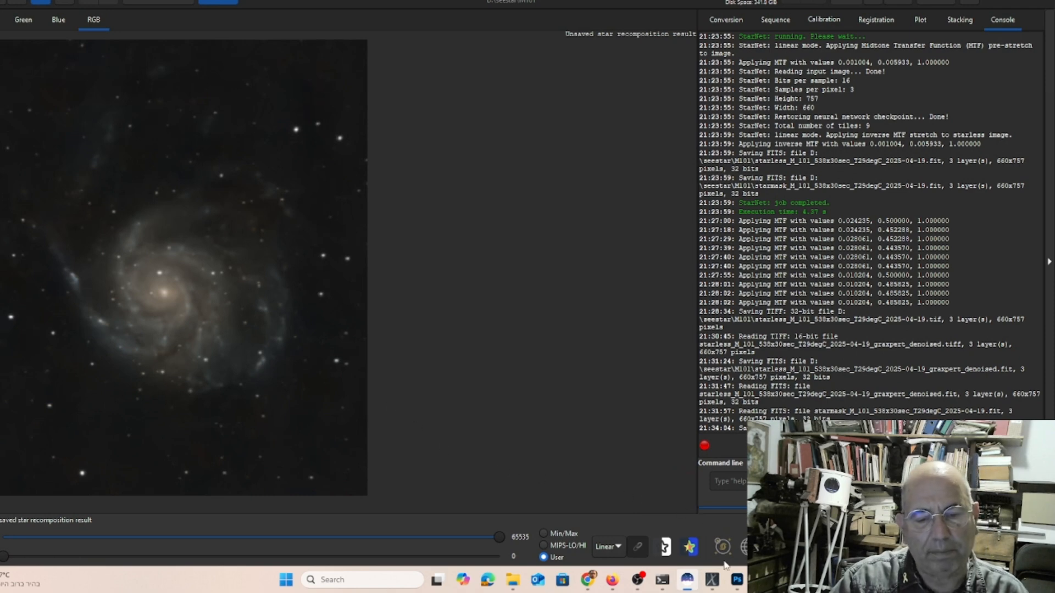
left_click(737, 584)
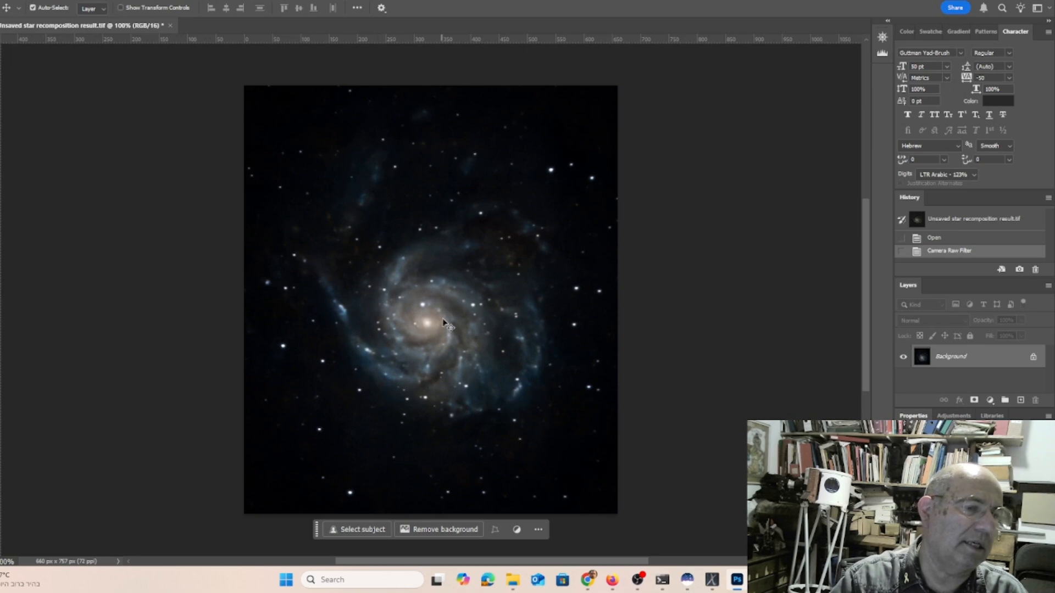
Export the finished galaxy image as the PNG file m101_2.png in the Downloads folder, without replacing the existing export
left_click(1, 0)
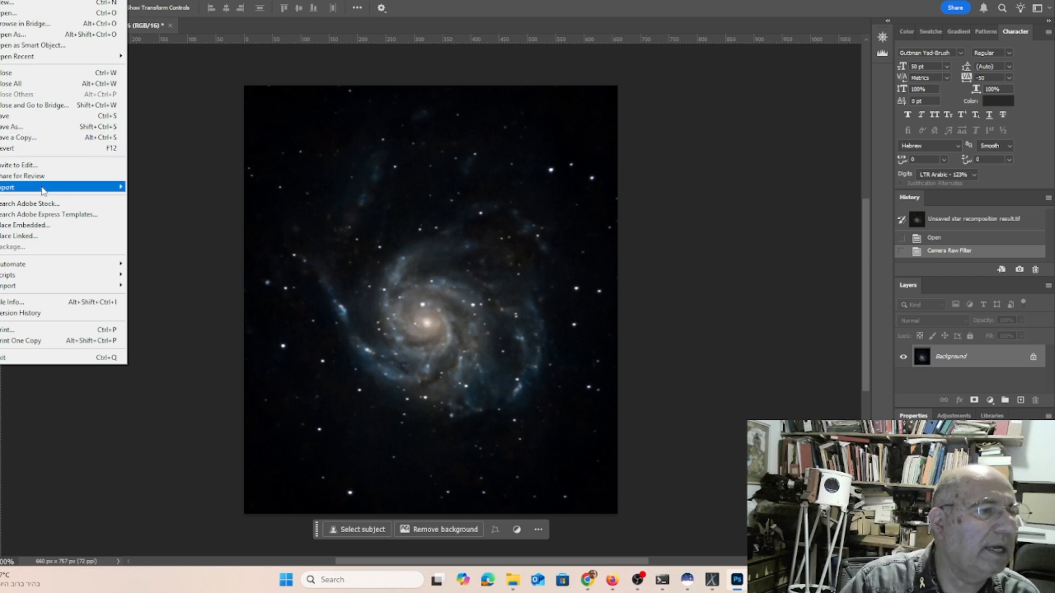
mouse_move(57, 188)
left_click(137, 187)
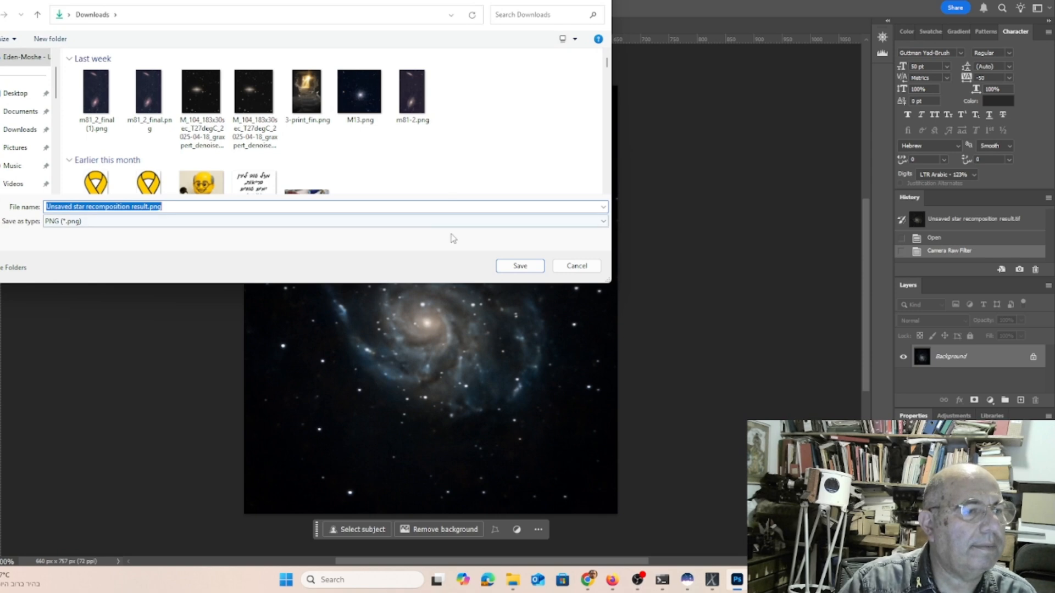
left_click(521, 267)
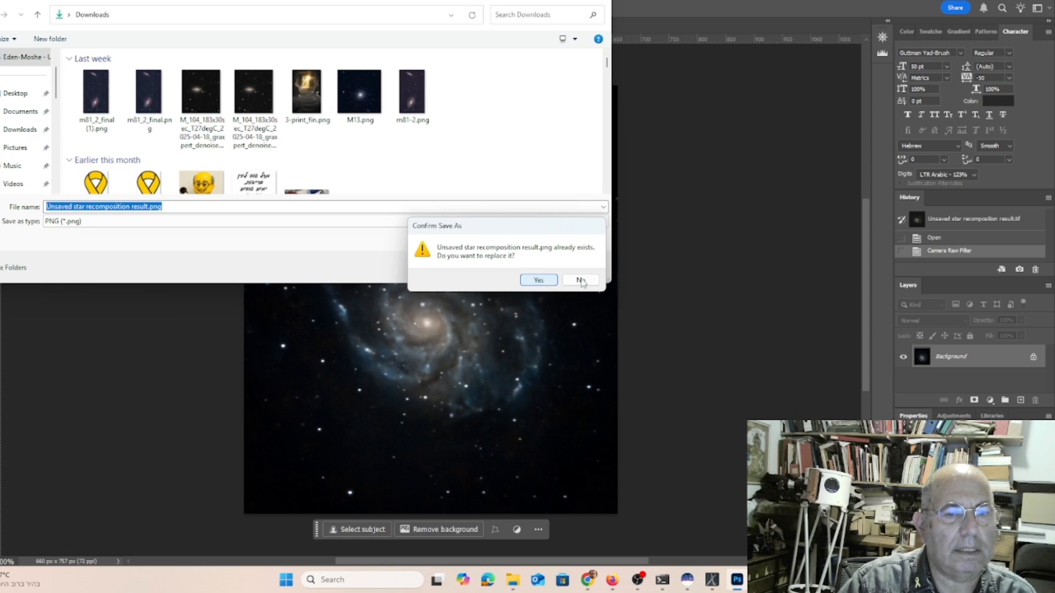
left_click(151, 211)
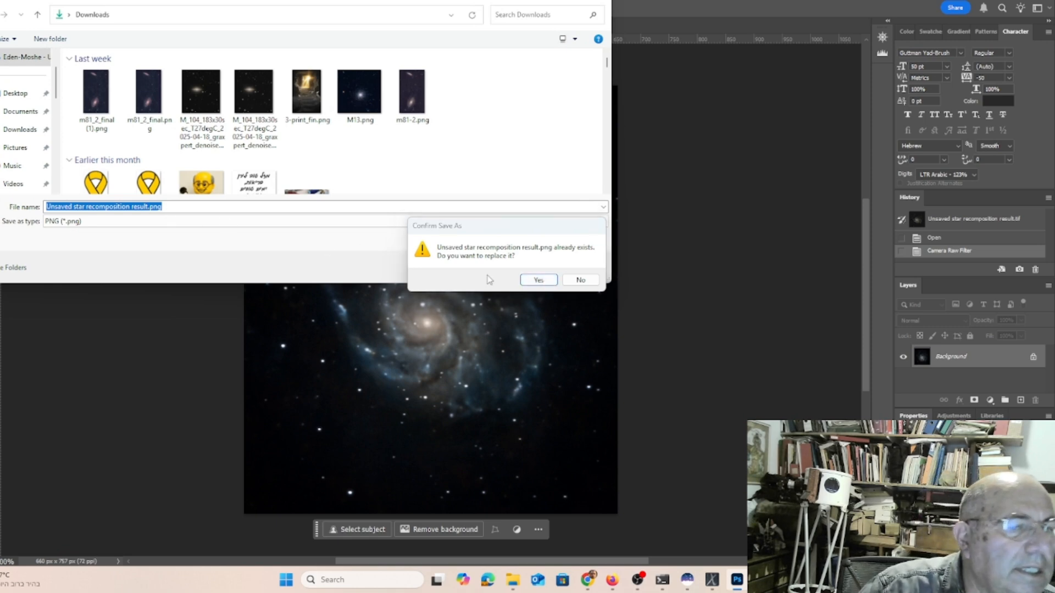
left_click(581, 280)
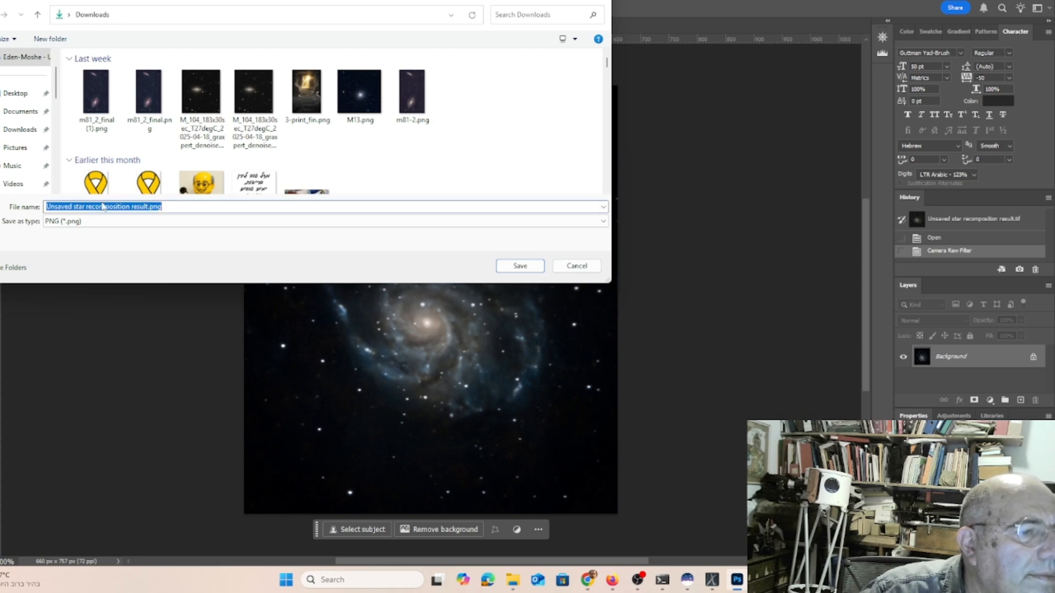
left_click(72, 206)
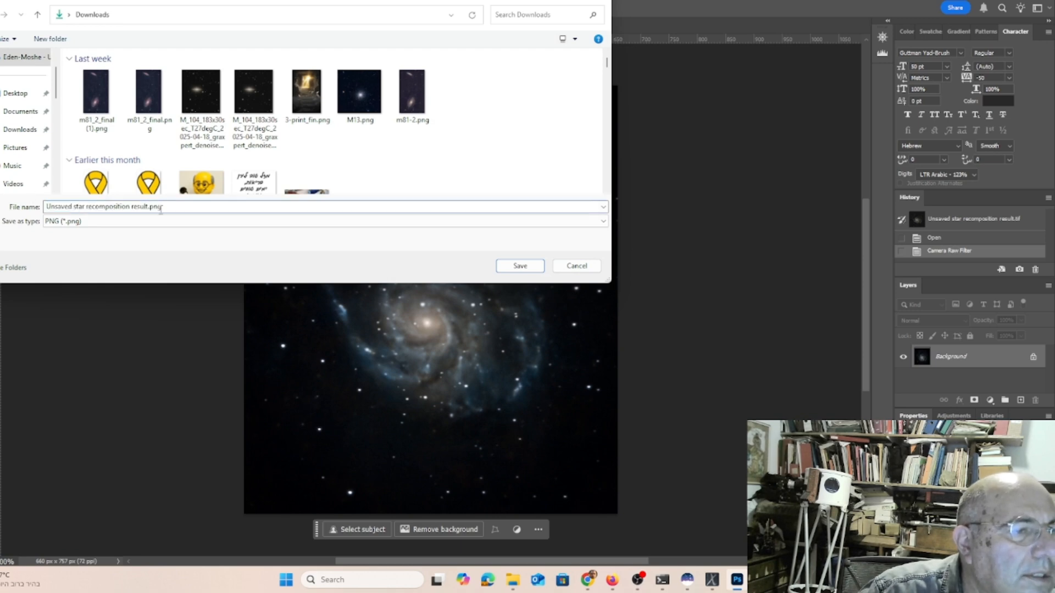
left_click_drag(148, 207, 32, 201)
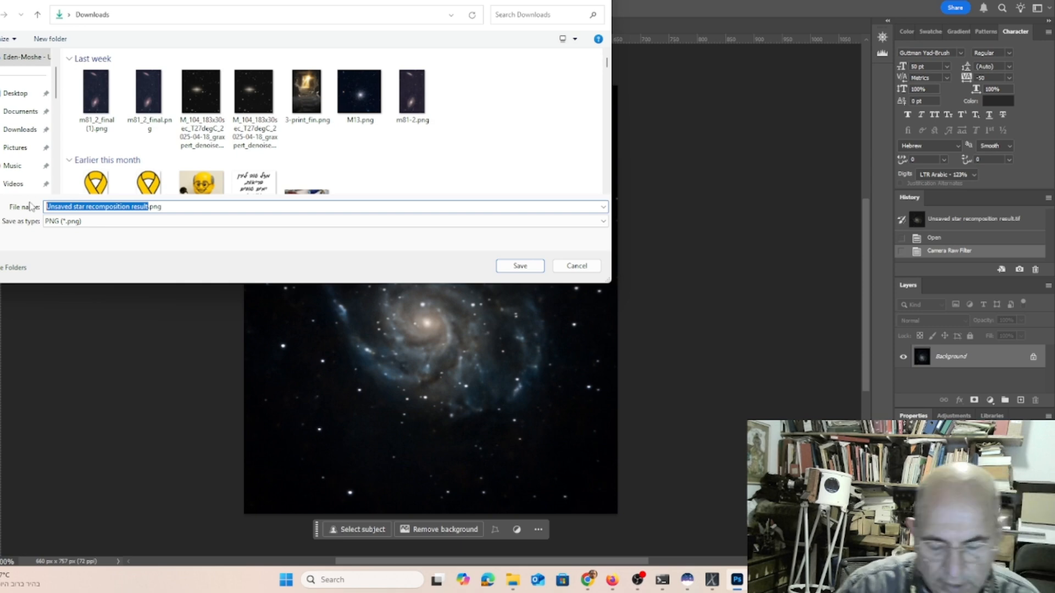
type("m1")
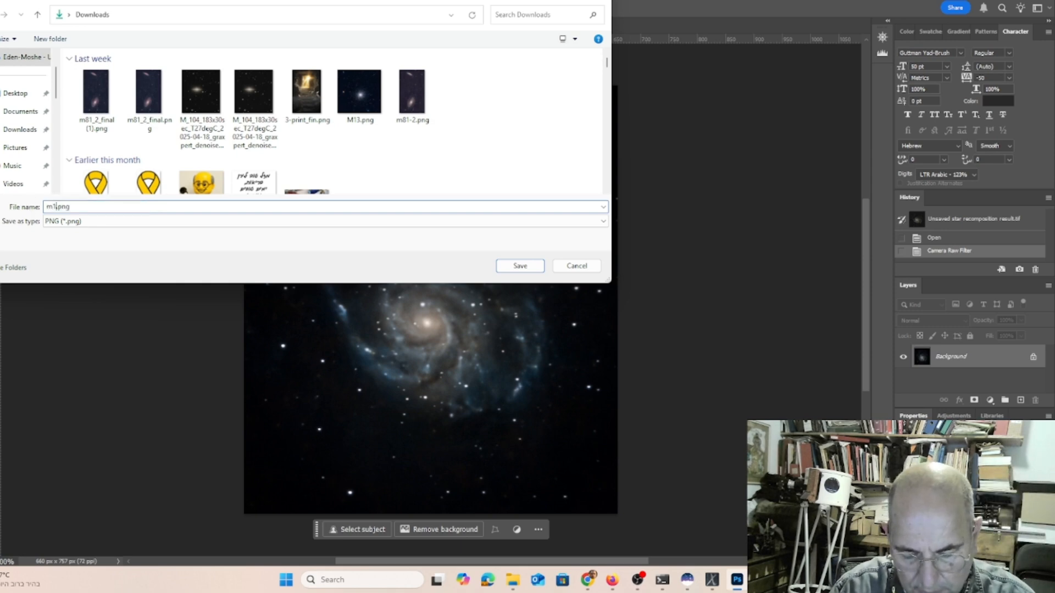
type("01_2")
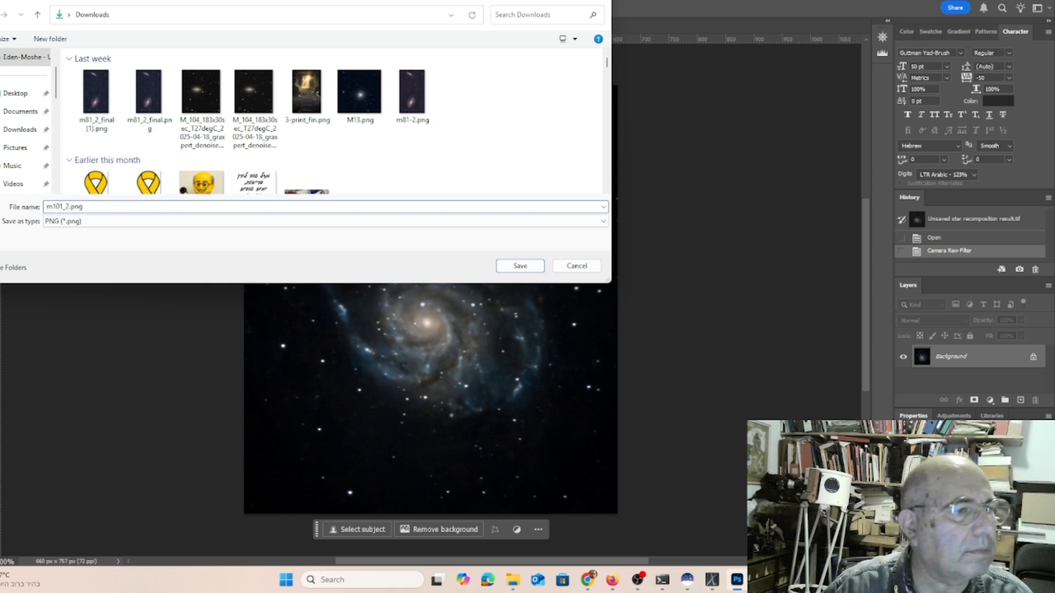
left_click(503, 263)
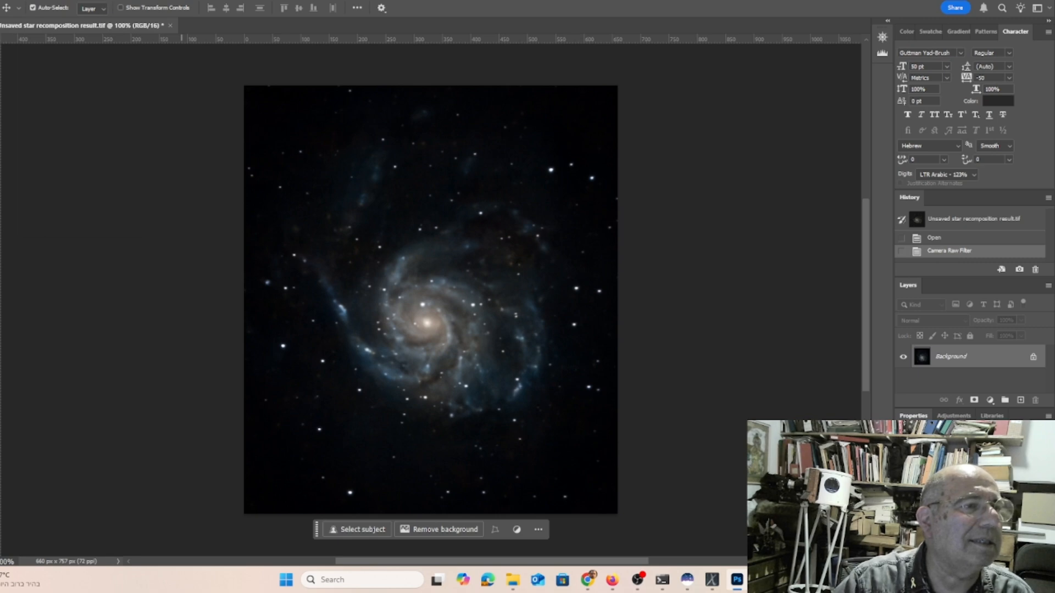
Check the galaxy image's pixel dimensions and resolution in the Image Size dialog and close it
left_click(29, 0)
left_click(107, 74)
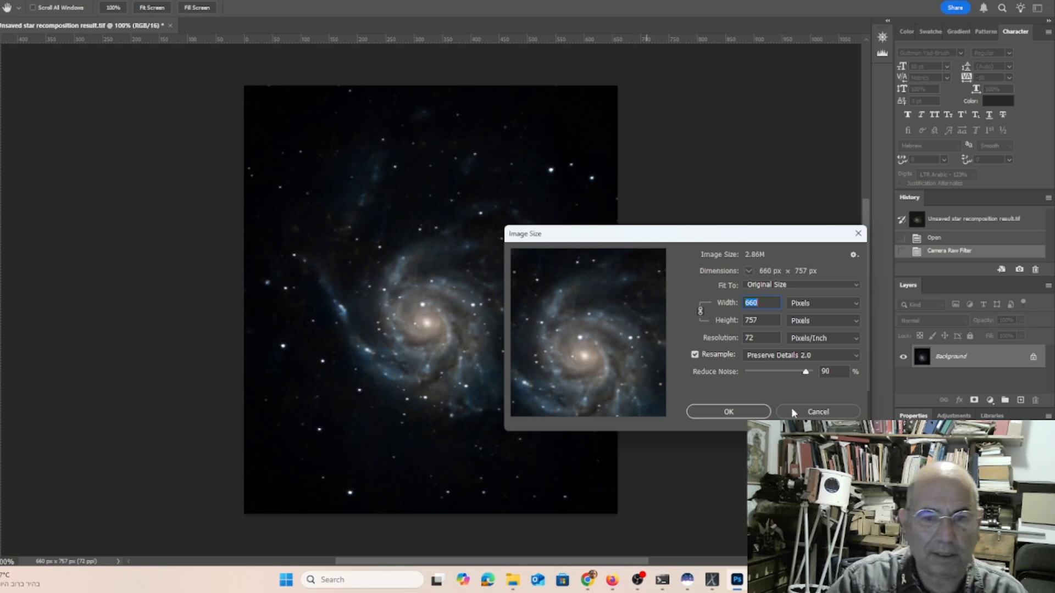
left_click(745, 417)
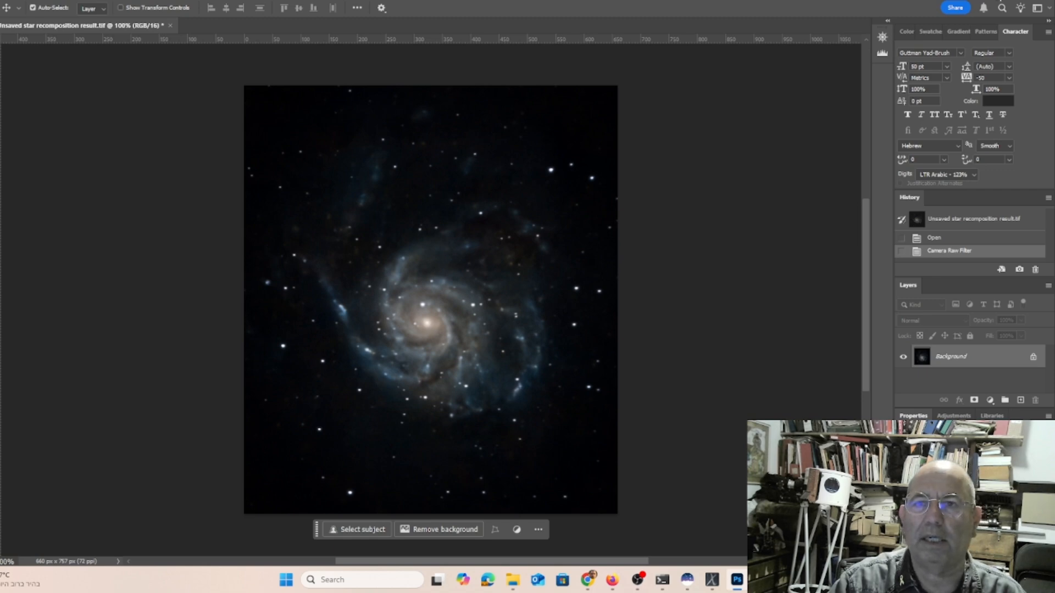
Minimize Photoshop and Siril and launch AstroSleuth from the AstroSleuth-master folder on drive D
left_click(1000, 0)
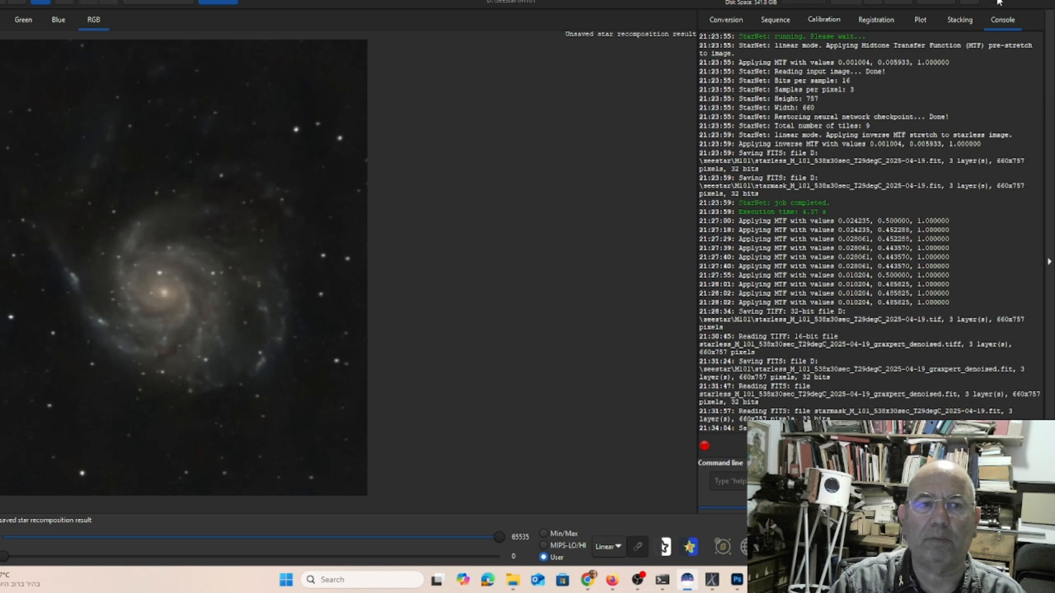
left_click(1000, 1)
left_click(1000, 1)
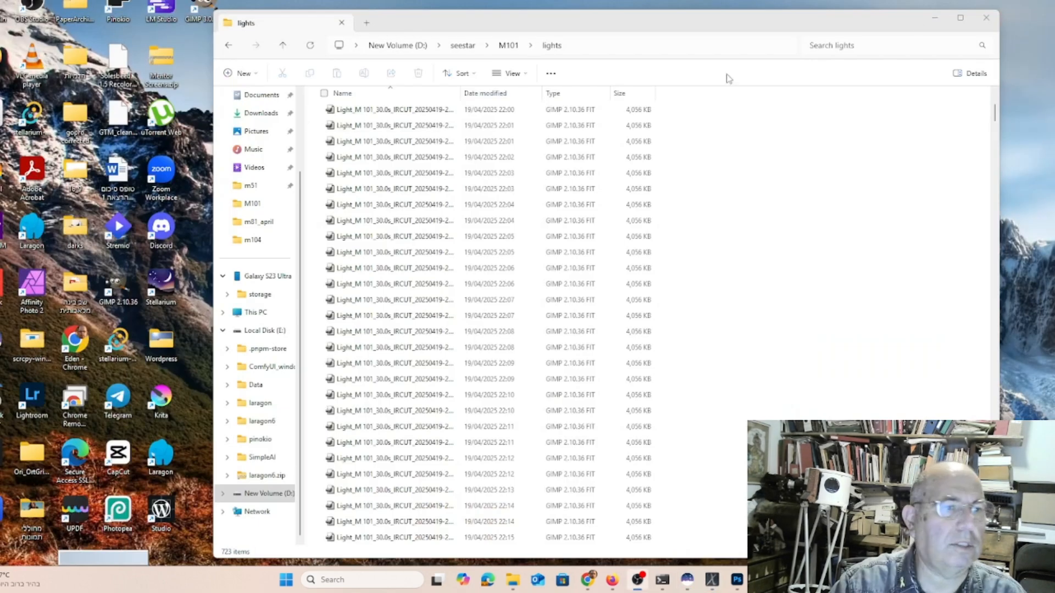
left_click(267, 494)
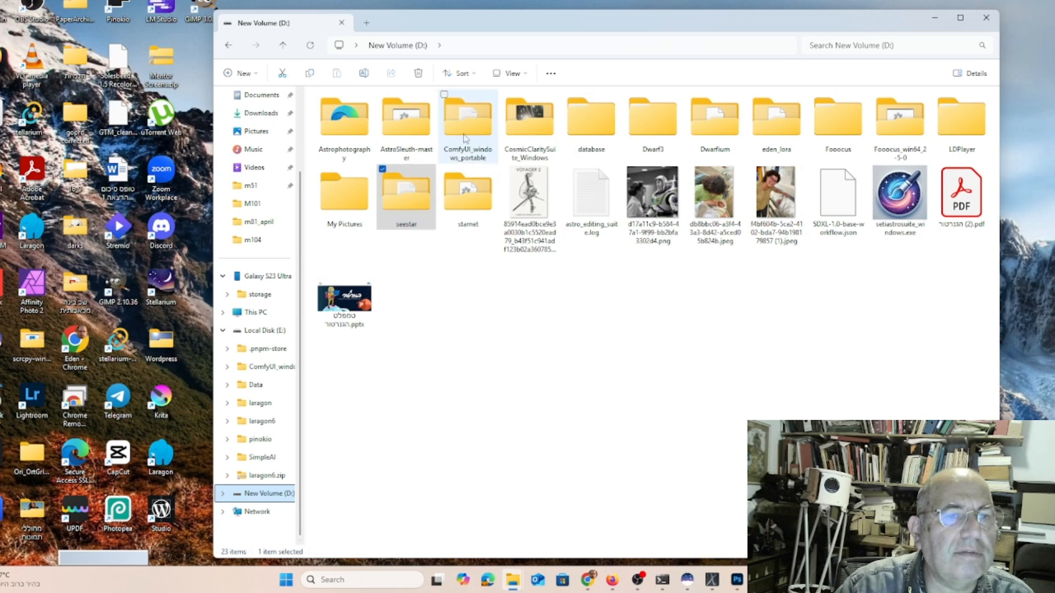
double_click(401, 124)
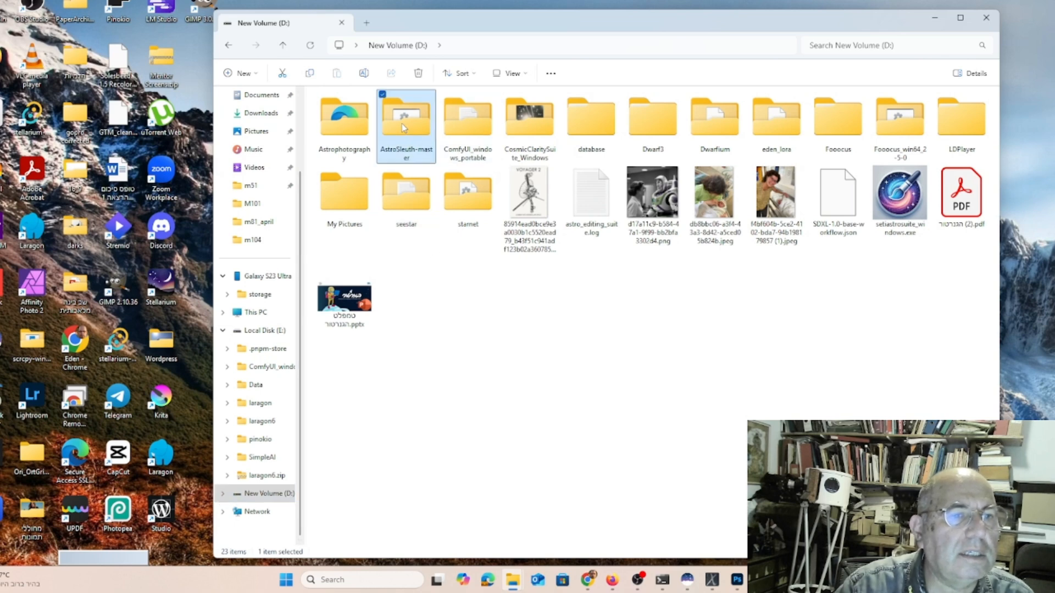
double_click(333, 381)
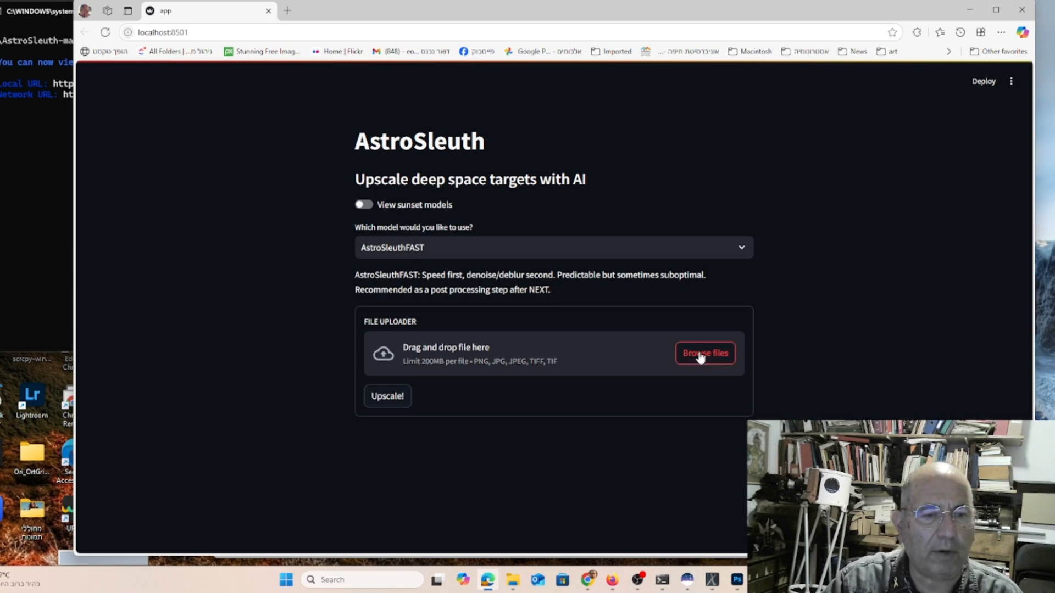
Enable the sunset models in AstroSleuth and choose AstroSleuthV2 as the upscaling model
left_click(586, 251)
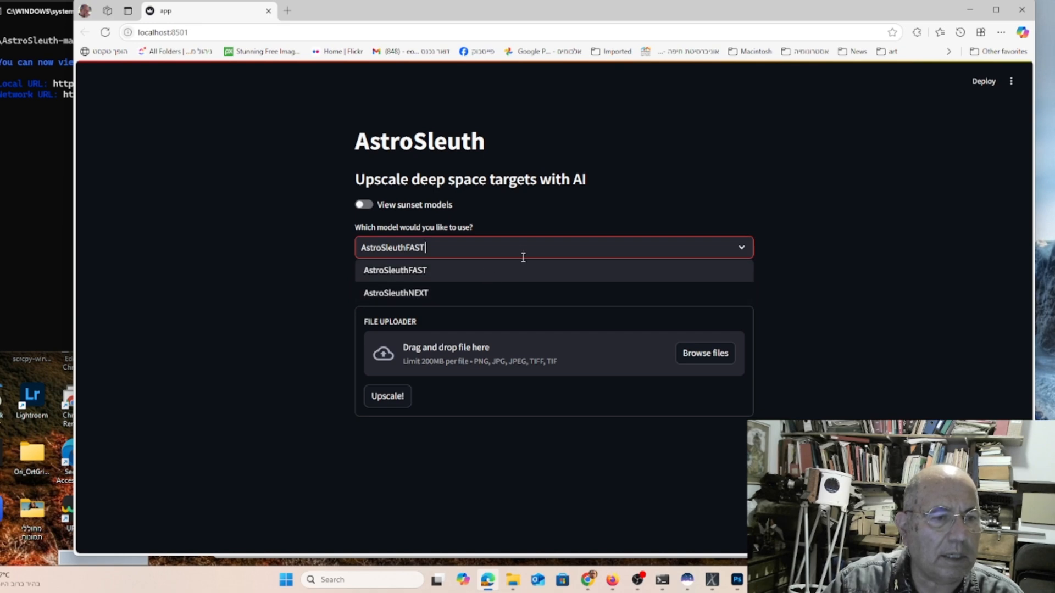
left_click(367, 205)
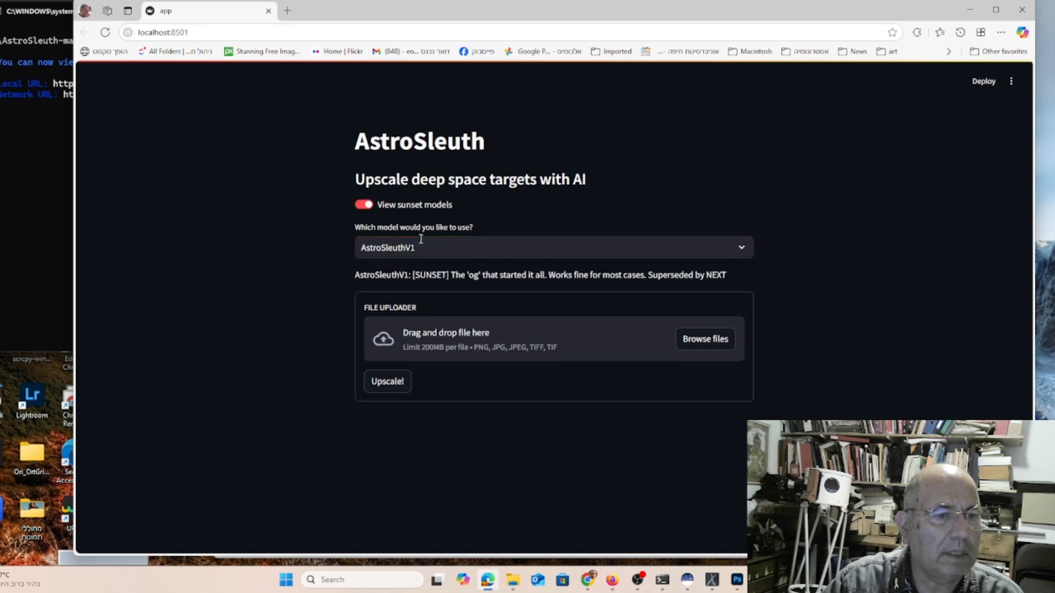
left_click(481, 248)
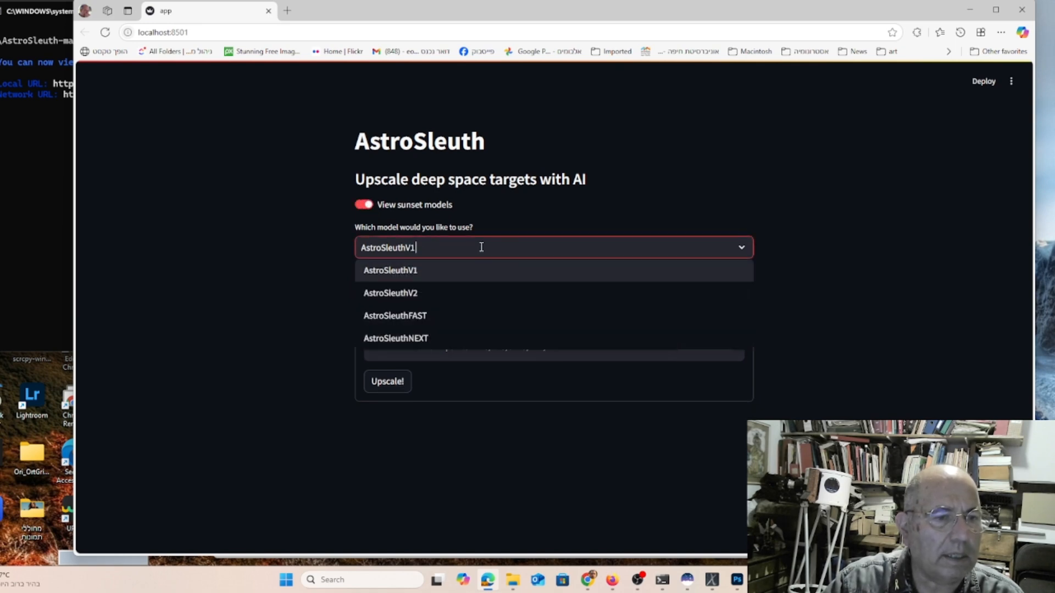
left_click(434, 293)
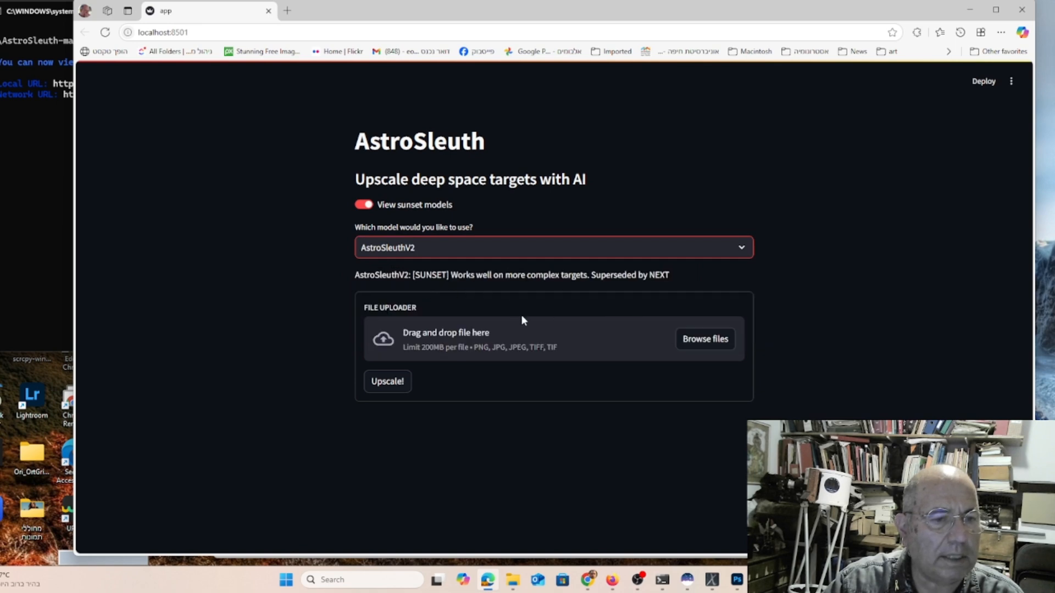
Load m101_2.png from the Downloads folder into the file uploader
left_click(694, 337)
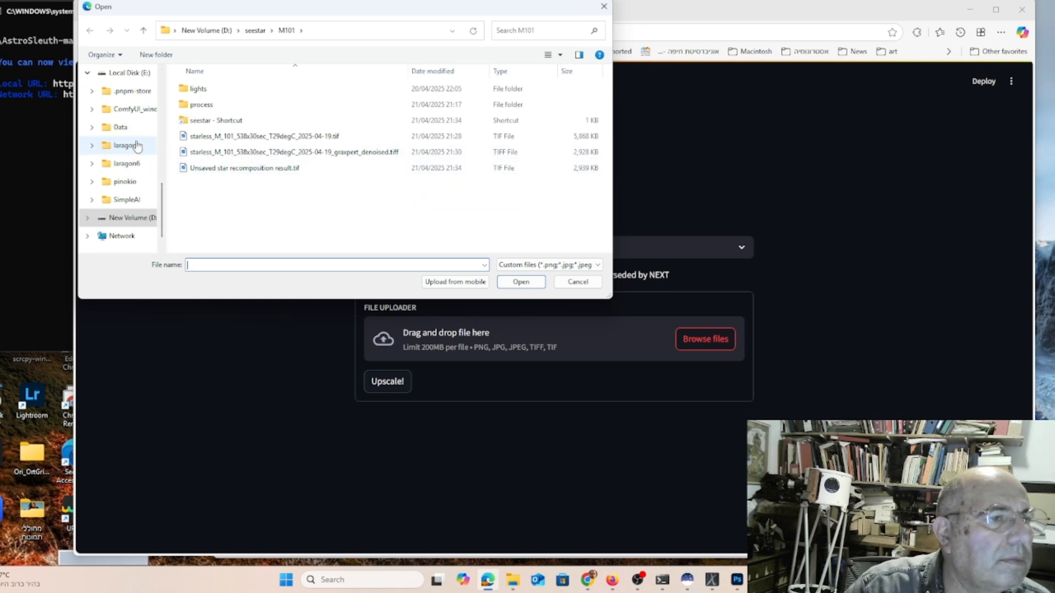
scroll(137, 146, "up", 8)
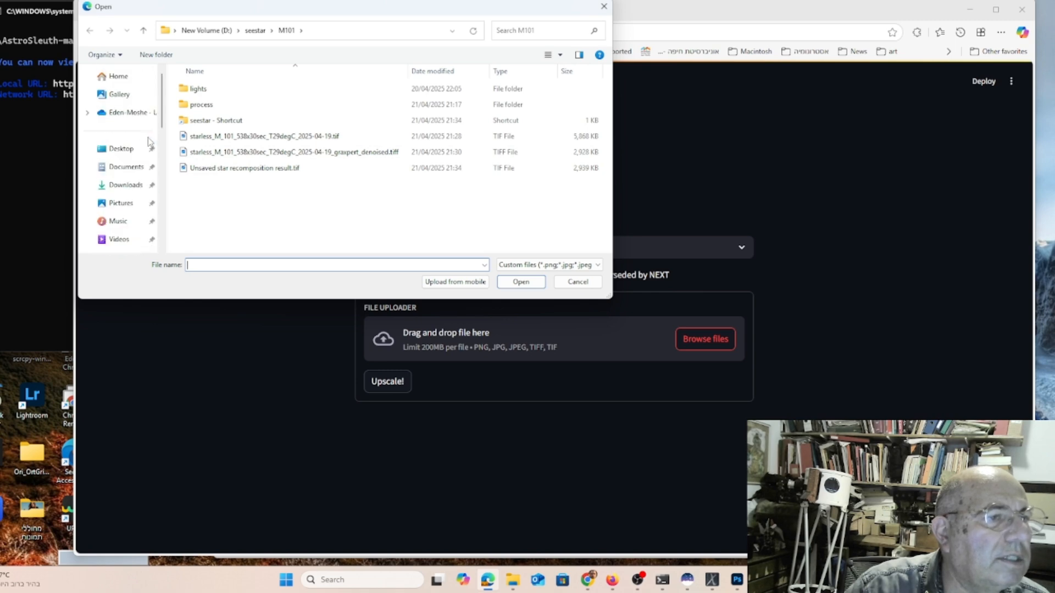
left_click(149, 184)
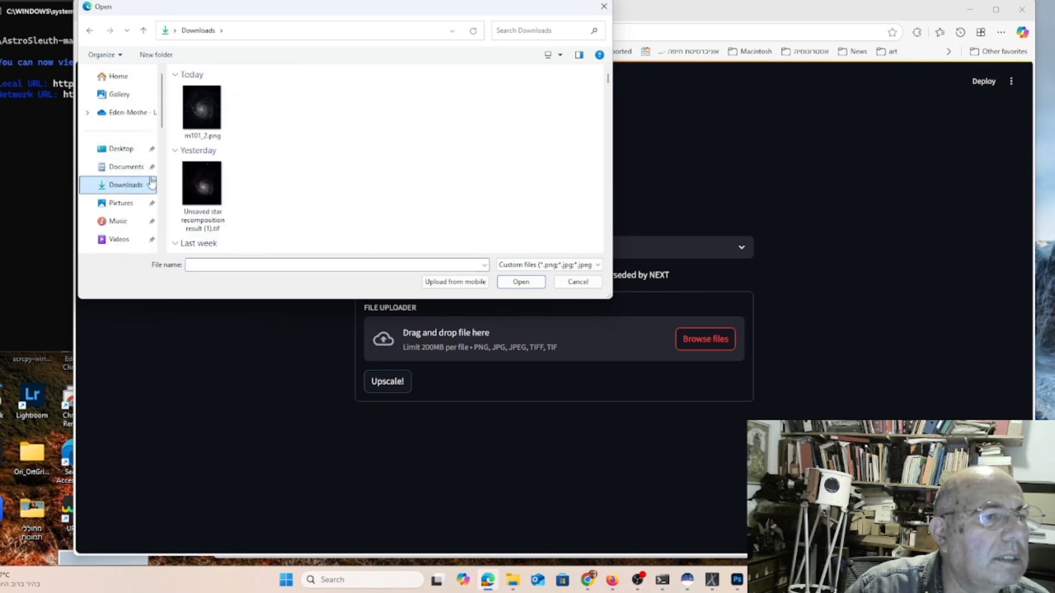
double_click(202, 107)
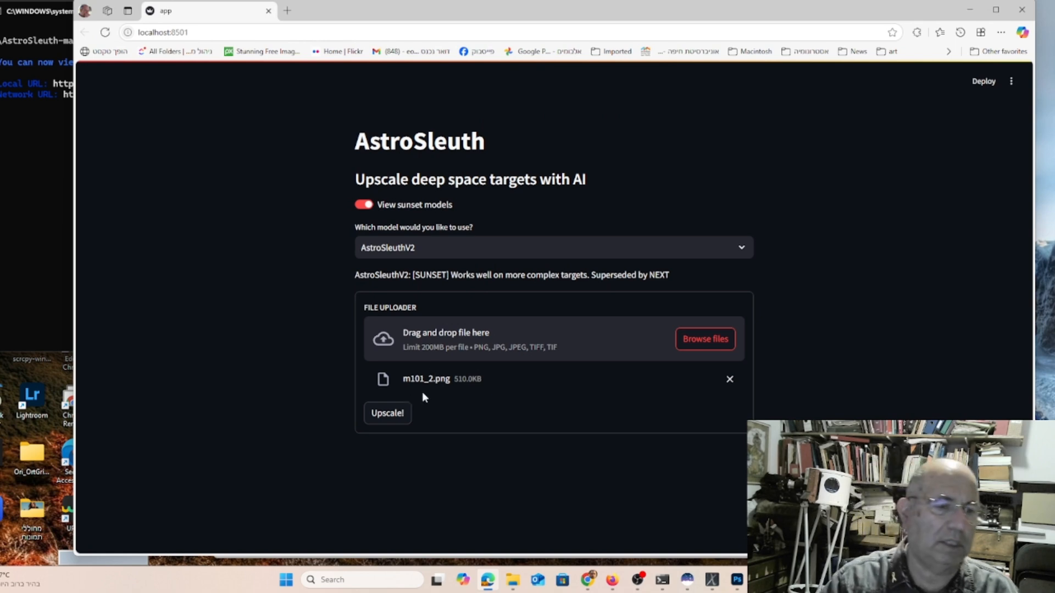
Upscale the uploaded galaxy image and examine the preview of the result
left_click(403, 416)
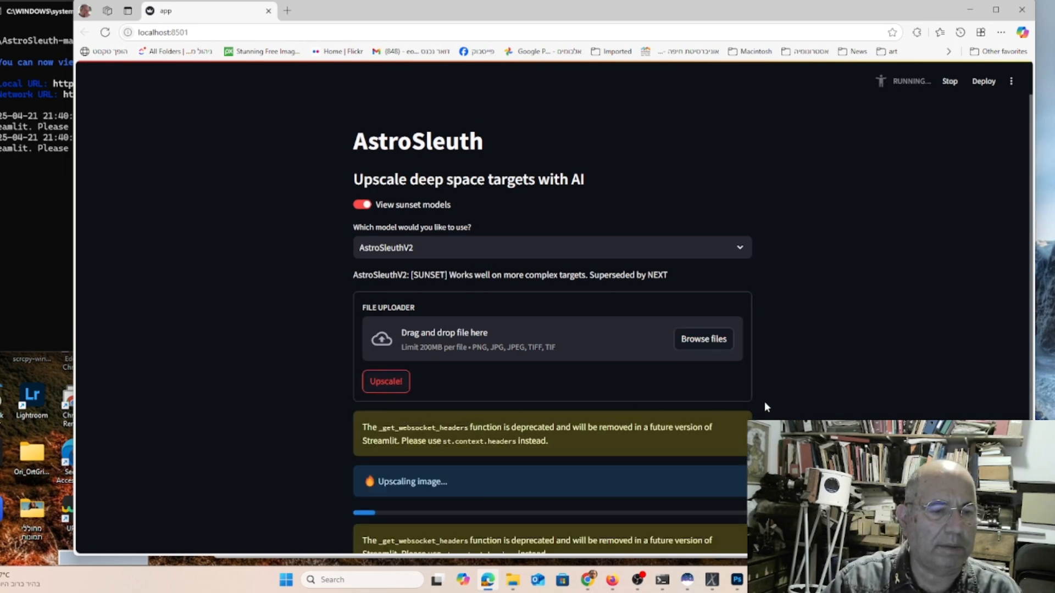
scroll(711, 403, "down", 5)
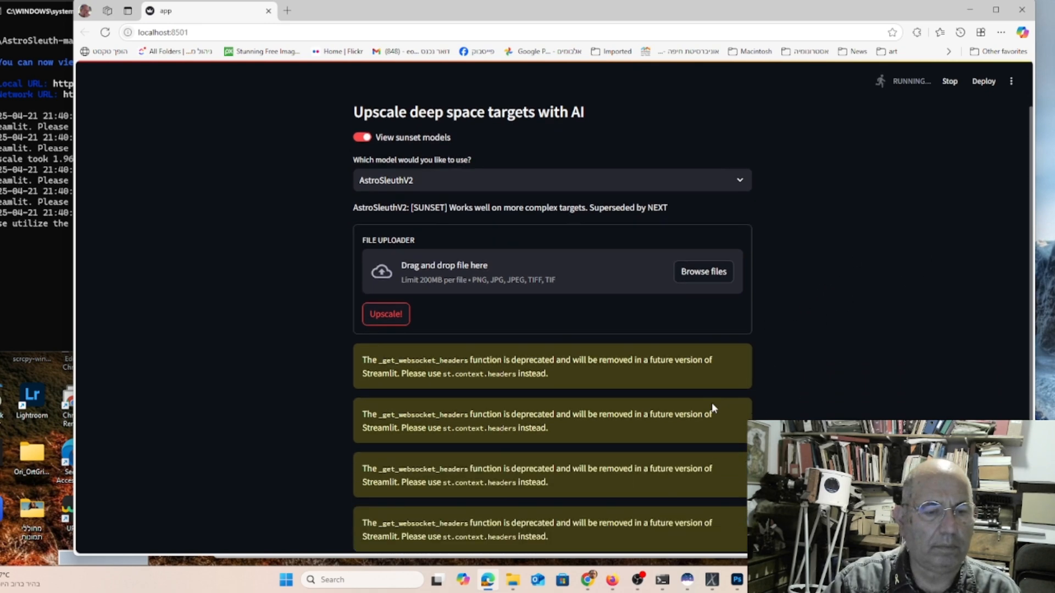
scroll(704, 404, "down", 8)
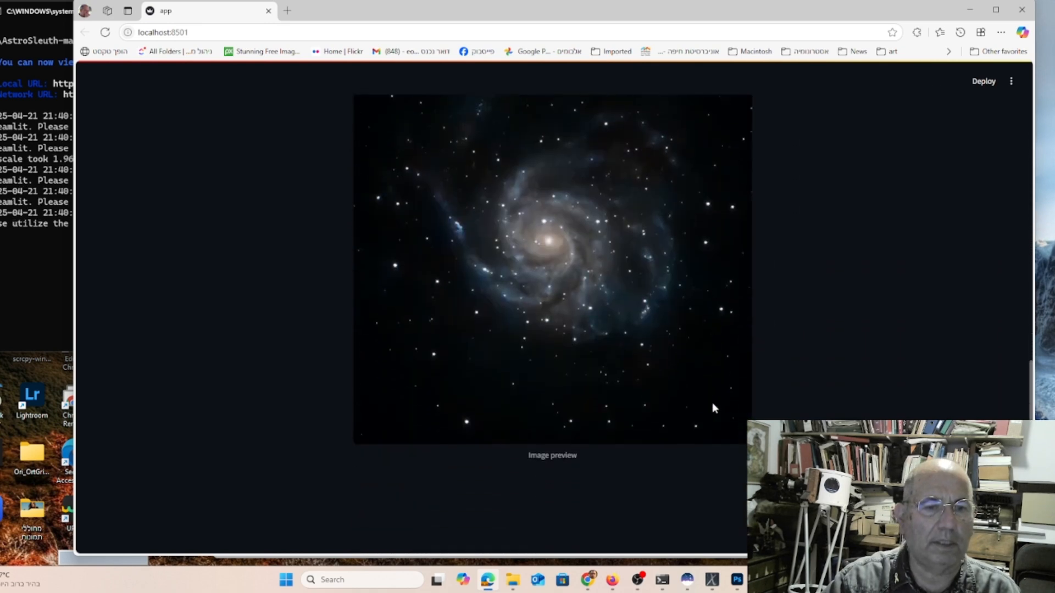
scroll(684, 395, "up", 3)
scroll(681, 394, "down", 3)
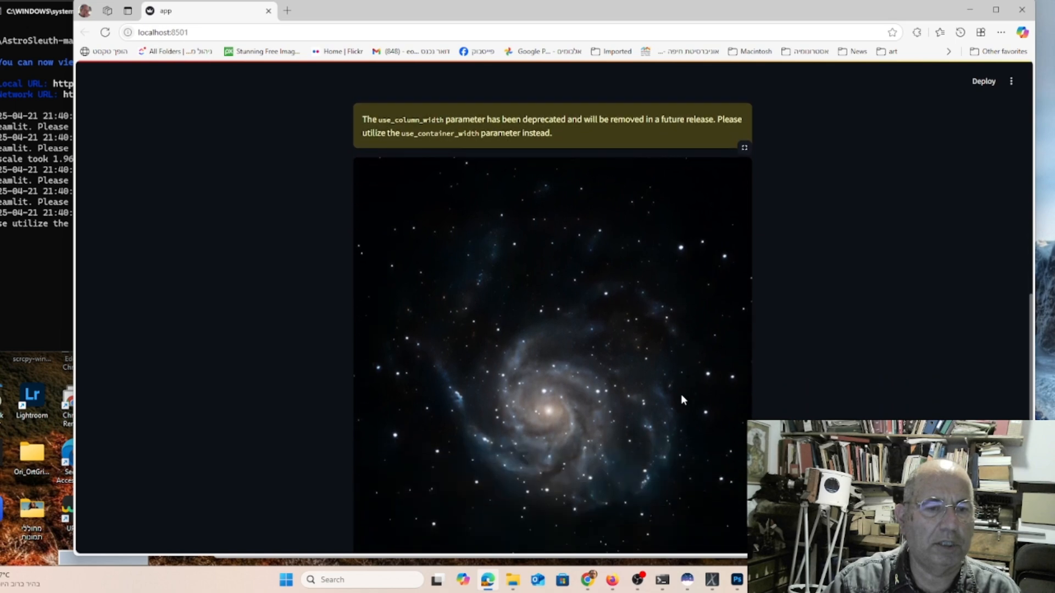
scroll(681, 394, "up", 3)
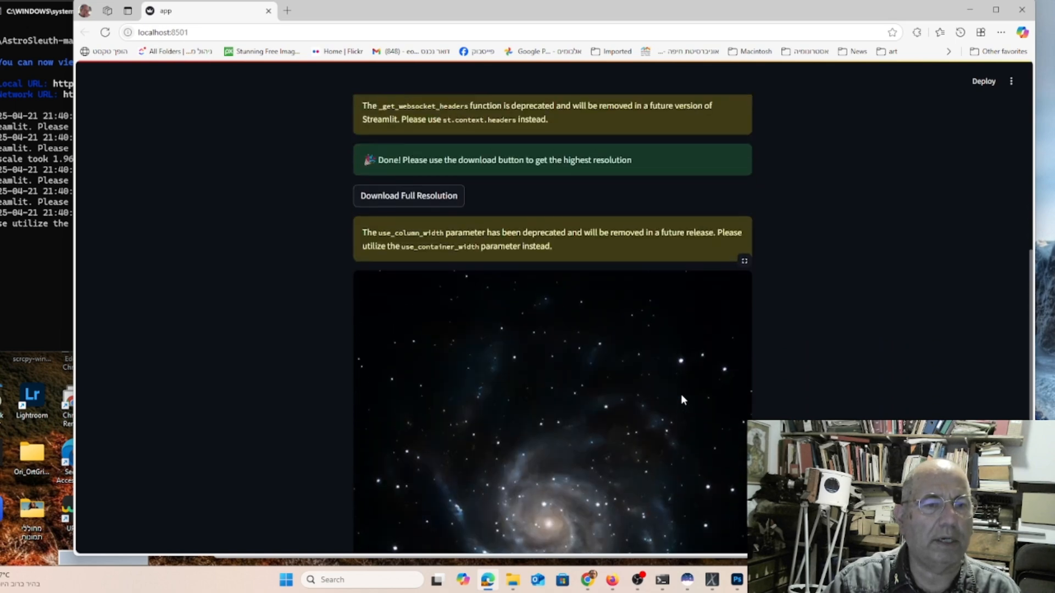
Download the full-resolution upscaled image and open it in Adobe Photoshop 2025, using that app just once
left_click(449, 203)
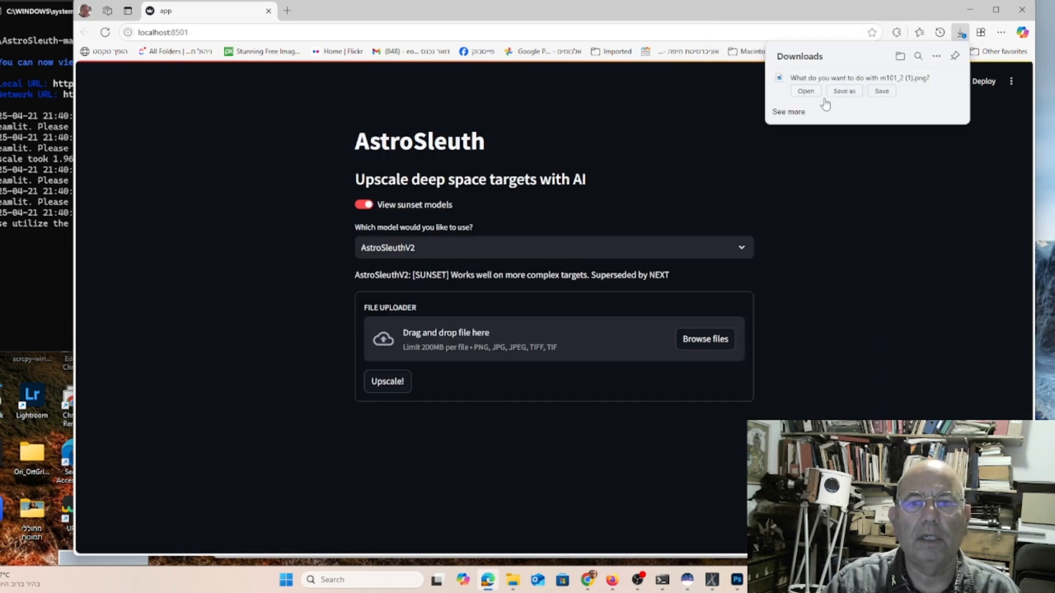
left_click(805, 92)
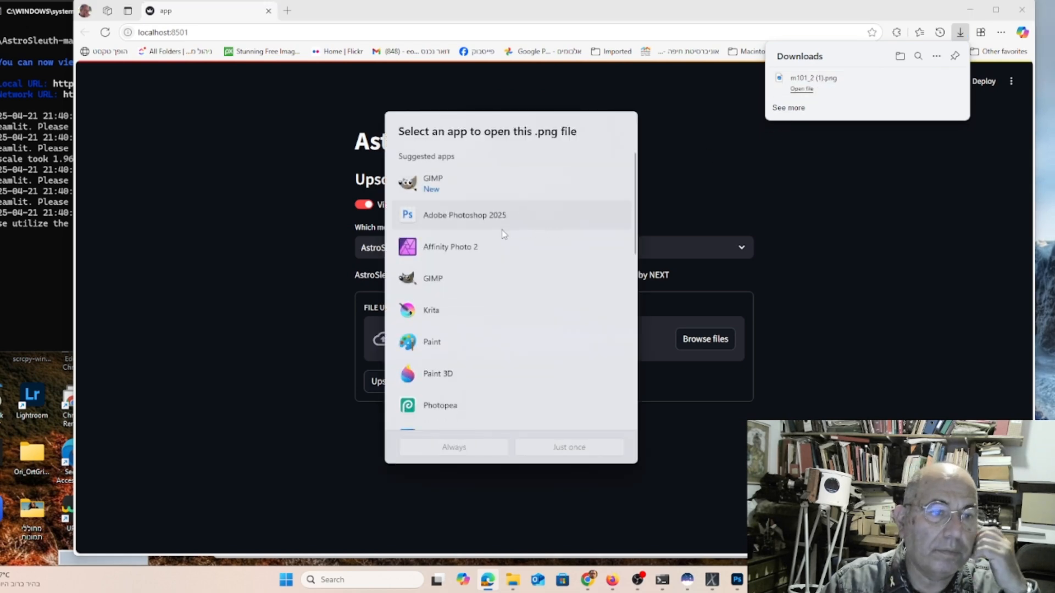
left_click(483, 219)
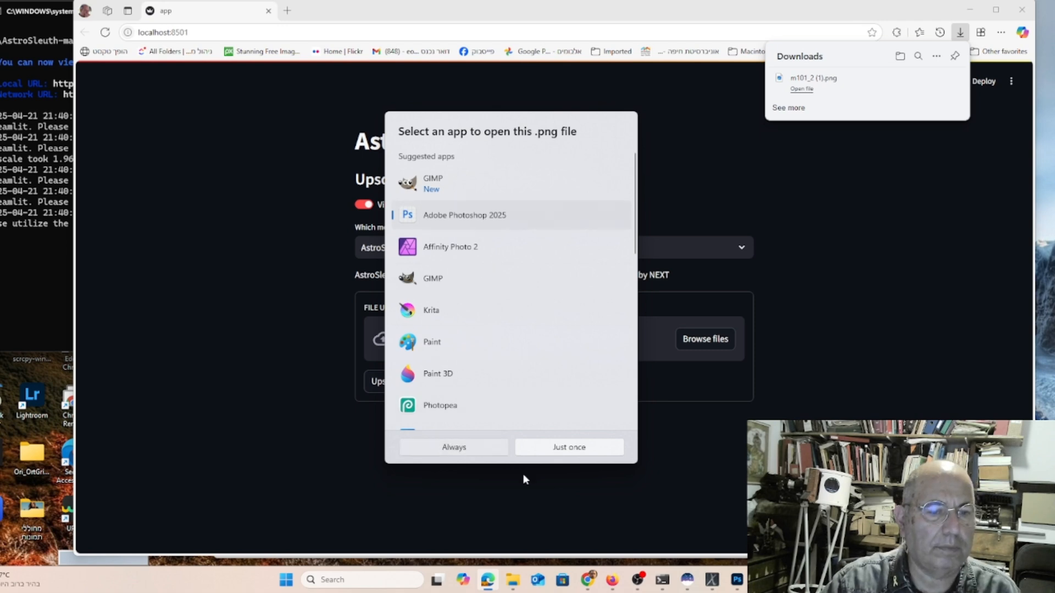
left_click(563, 448)
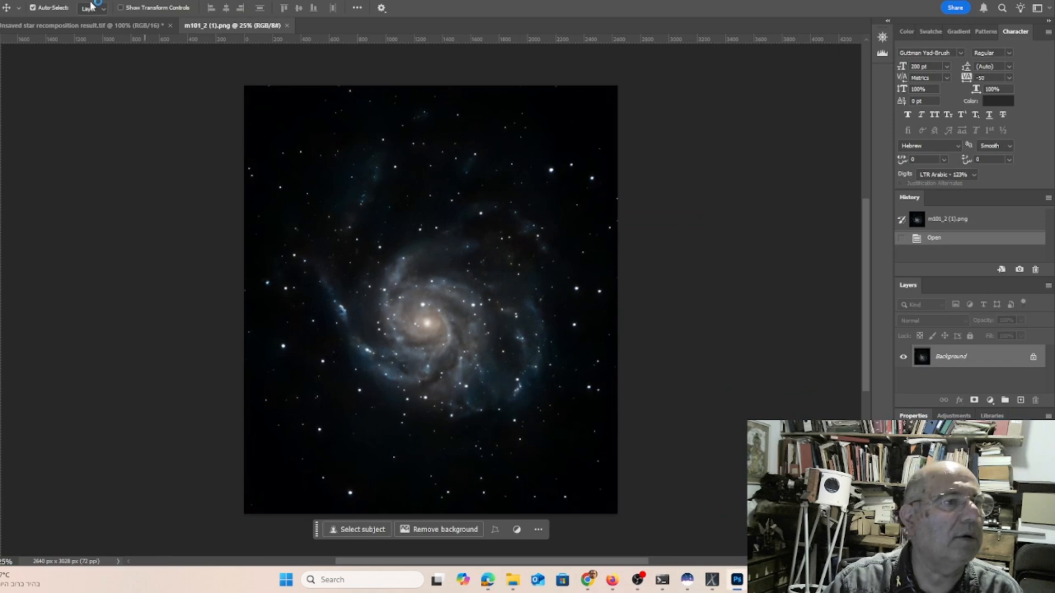
Check the upscaled image's pixel dimensions and resolution in the Image Size dialog and close it
left_click(29, 0)
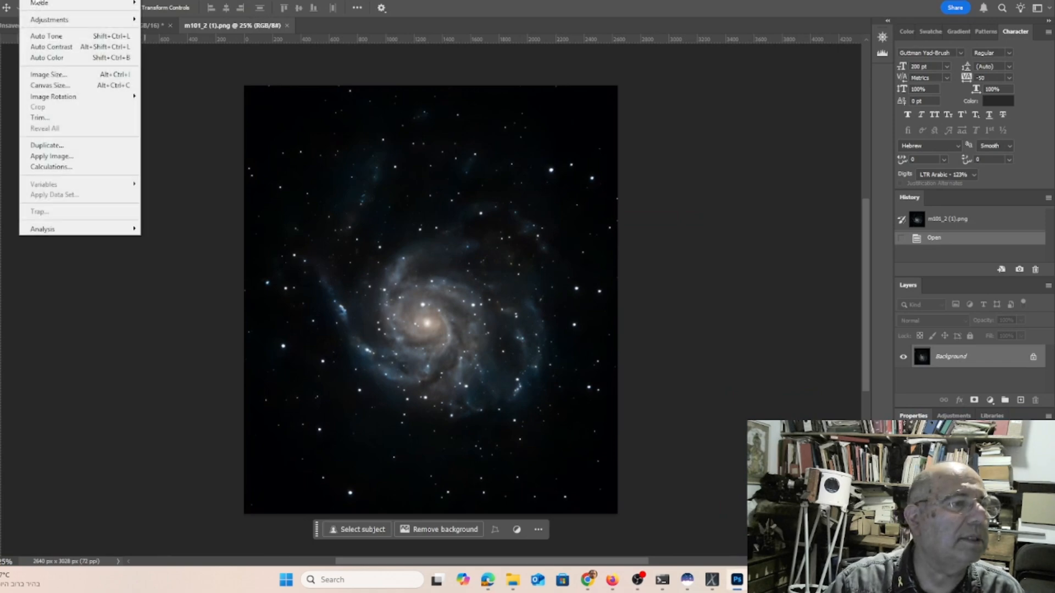
left_click(61, 74)
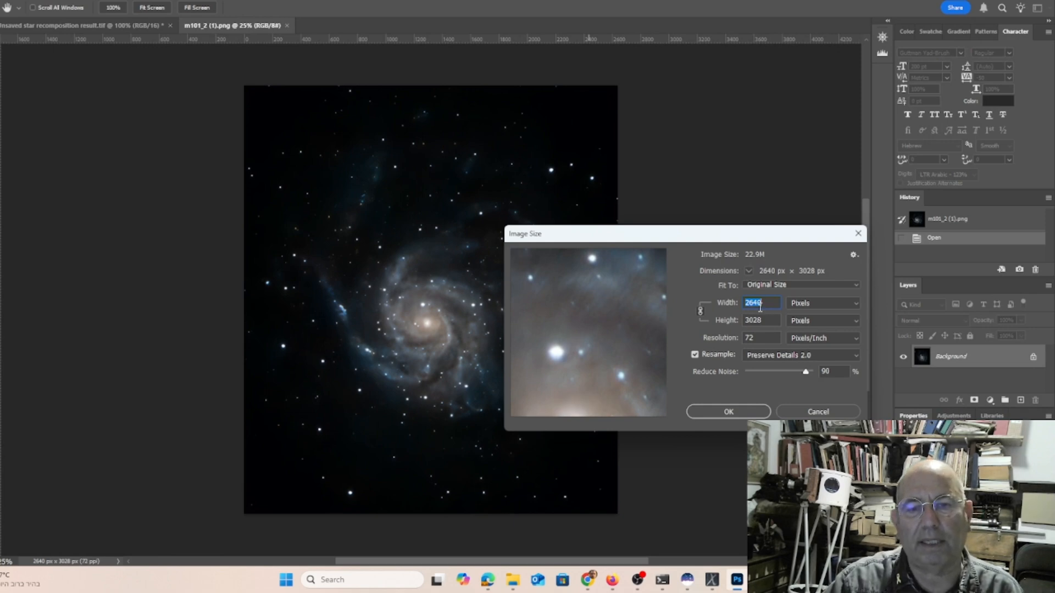
left_click(759, 413)
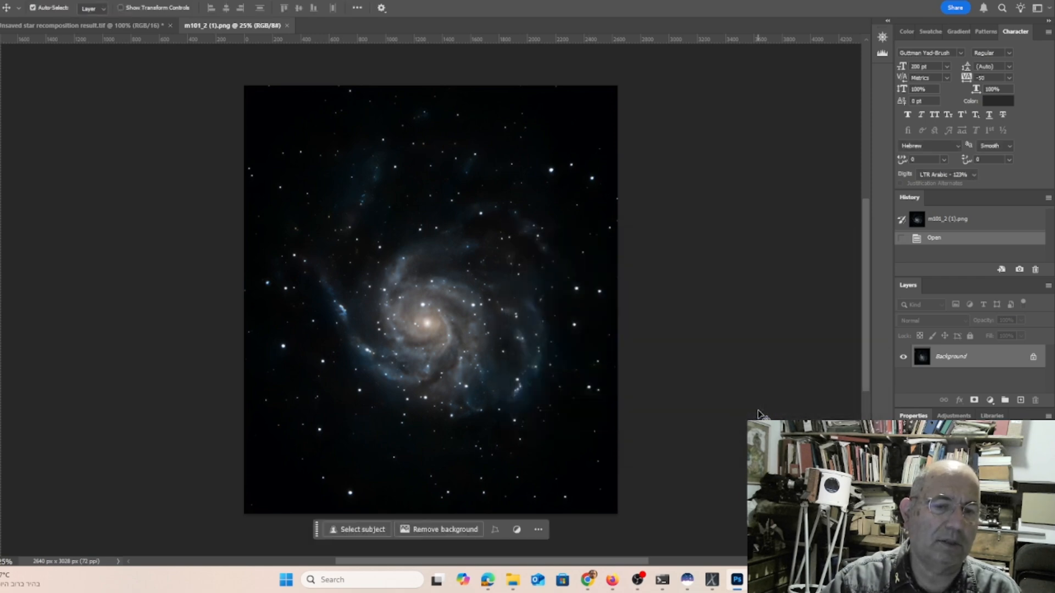